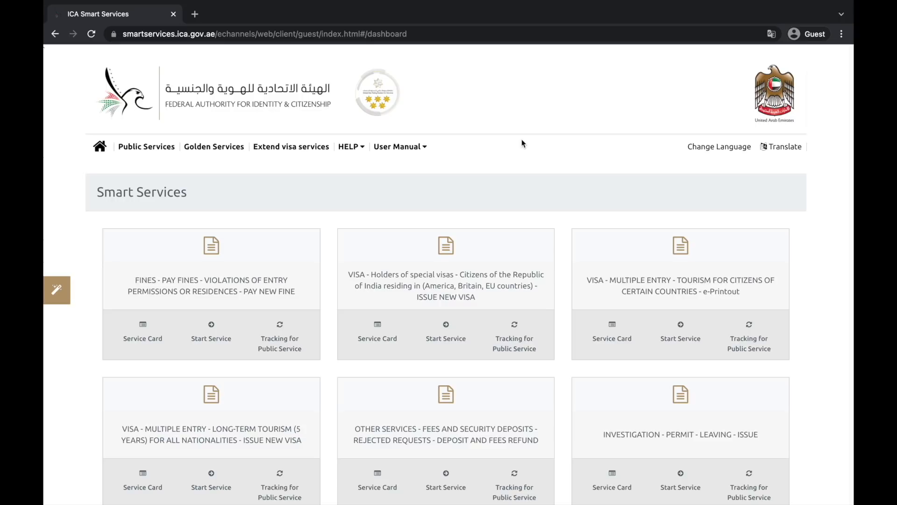
scroll(524, 144, "down", 2)
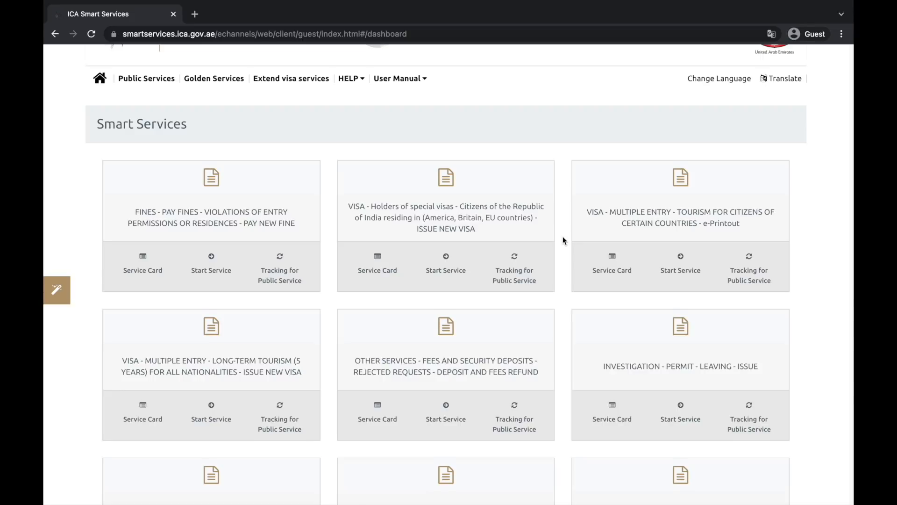
scroll(563, 237, "down", 1)
scroll(563, 237, "down", 1)
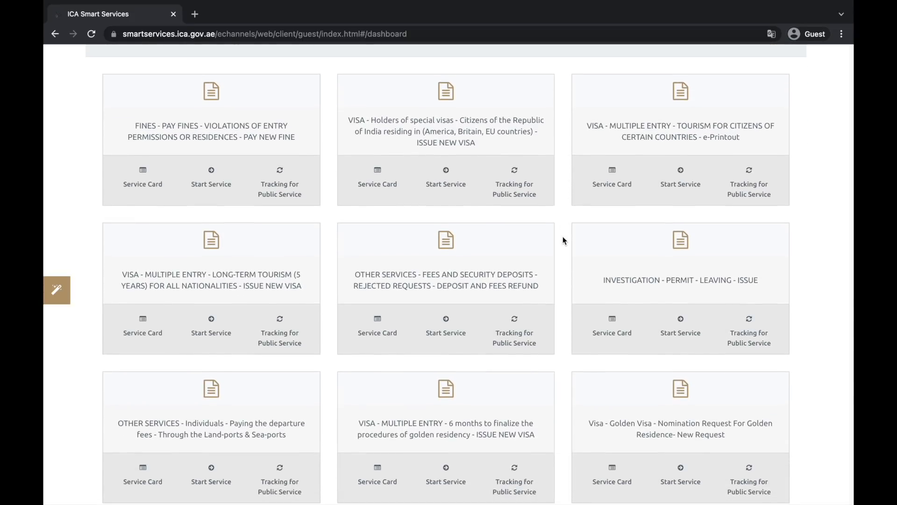
scroll(563, 237, "up", 3)
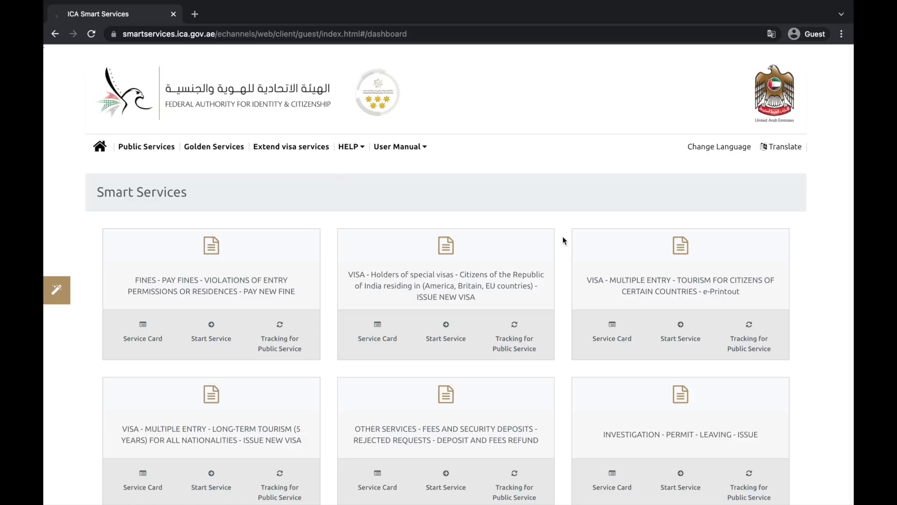
scroll(562, 240, "down", 1)
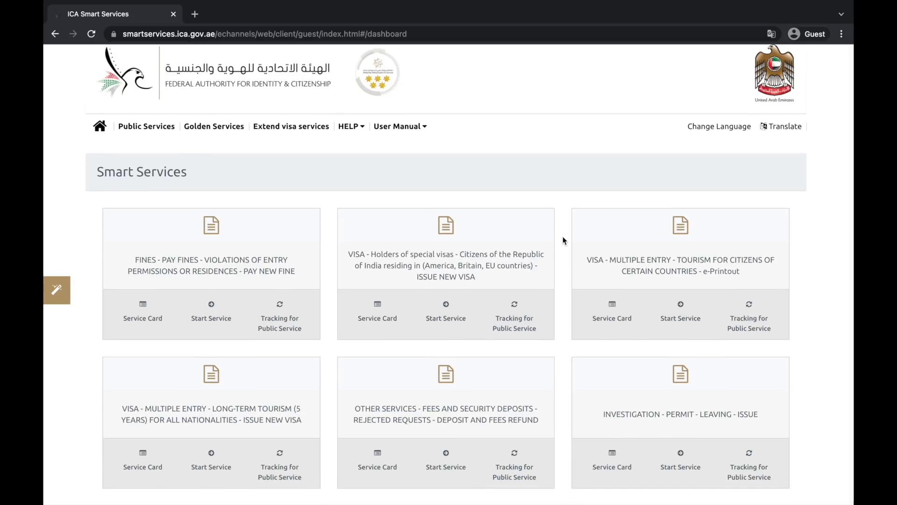
scroll(562, 240, "down", 1)
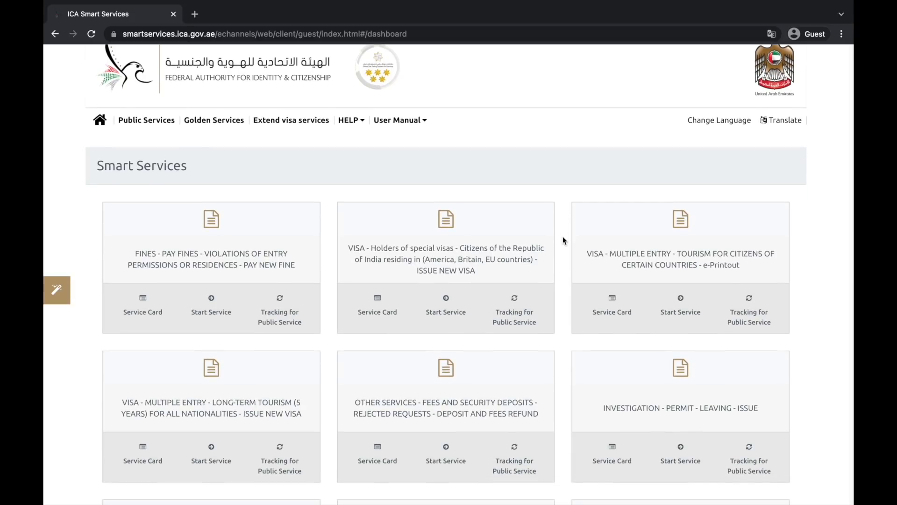
scroll(562, 240, "up", 1)
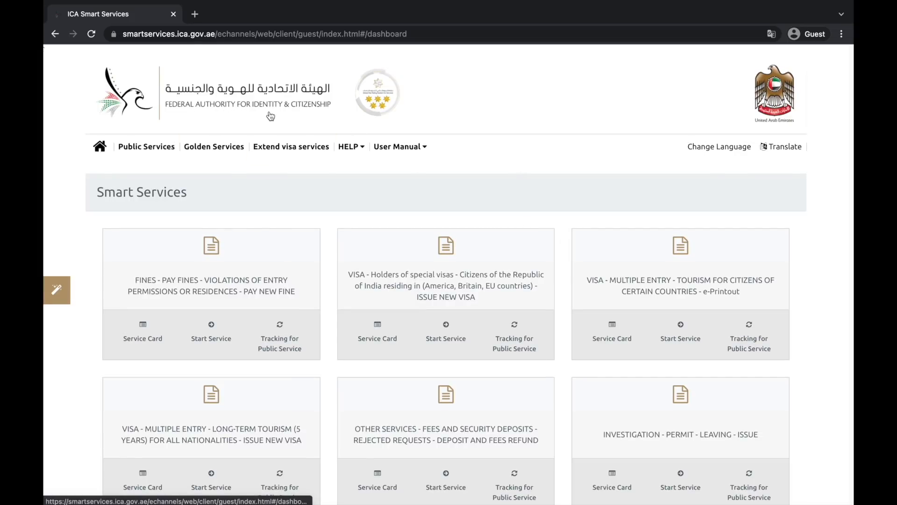
double_click(179, 34)
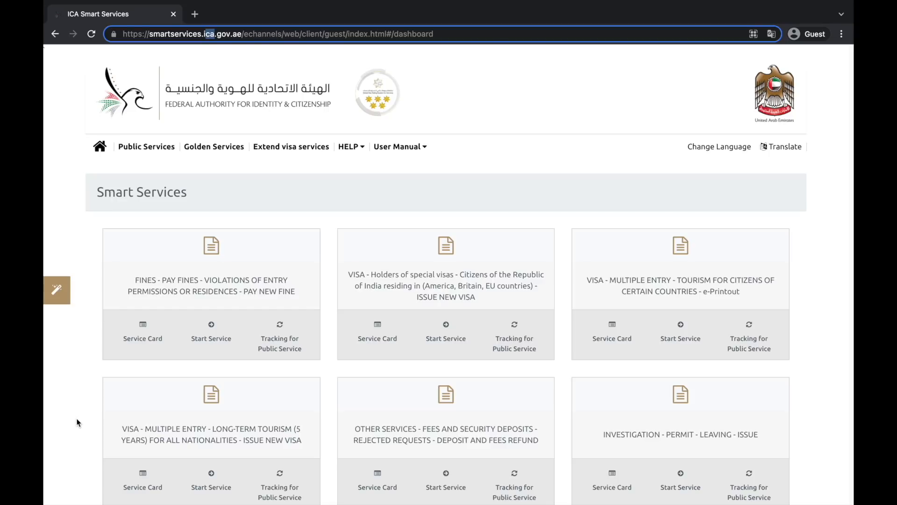
scroll(77, 422, "down", 2)
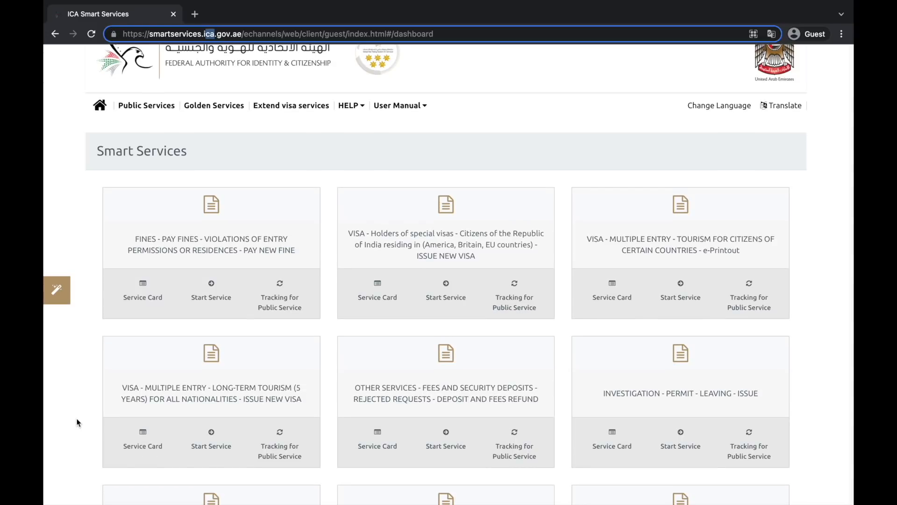
scroll(77, 422, "down", 4)
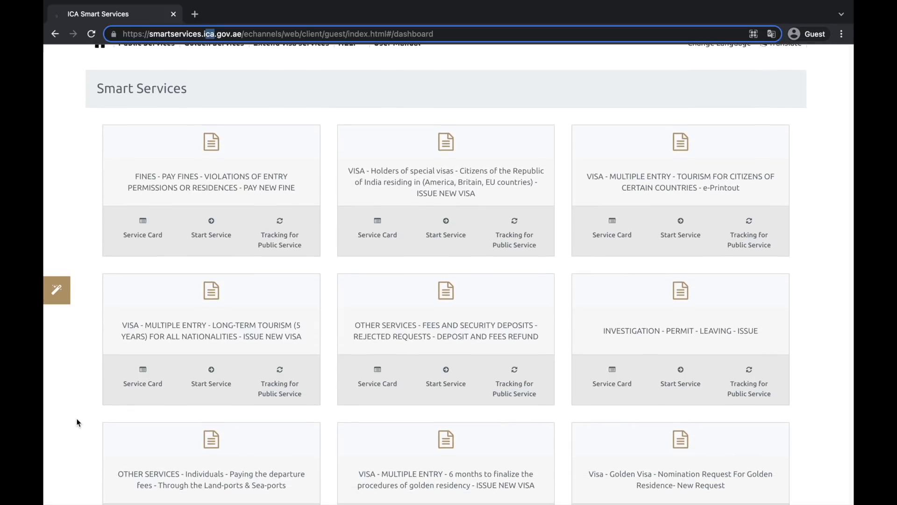
scroll(77, 422, "up", 6)
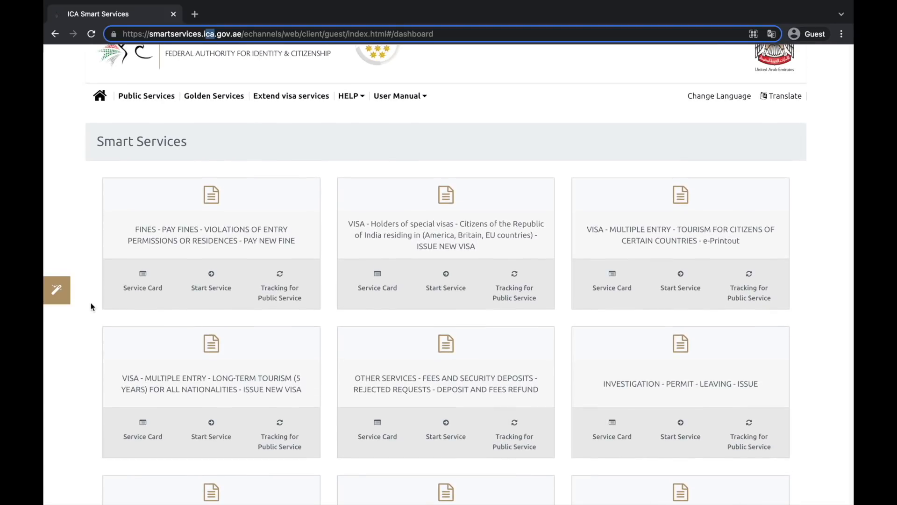
left_click(103, 146)
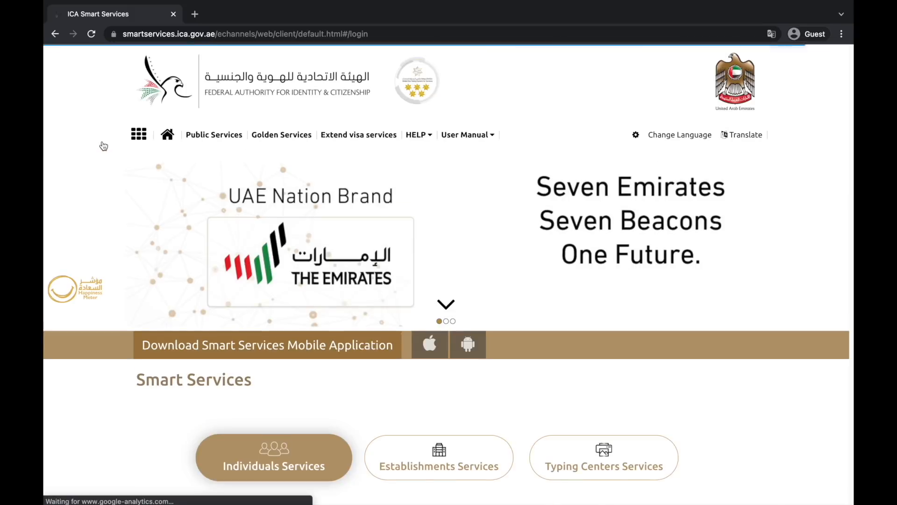
left_click(209, 136)
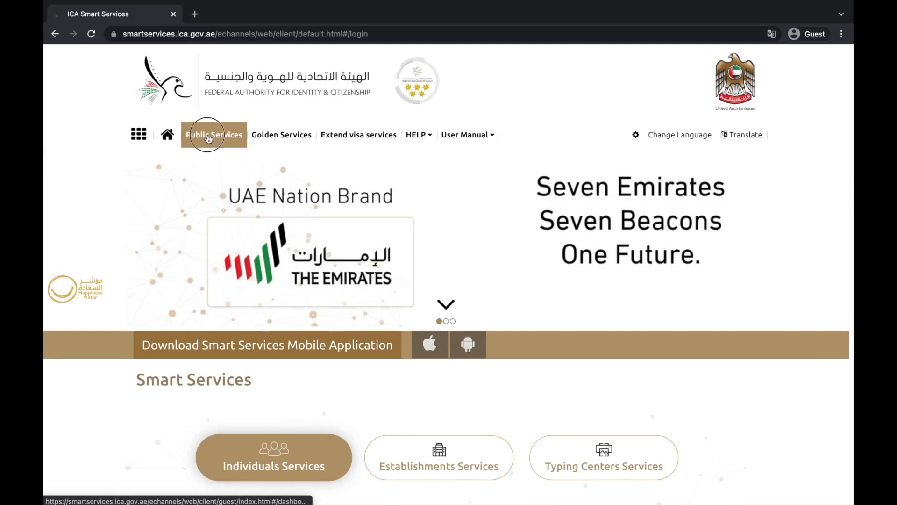
scroll(127, 394, "down", 2)
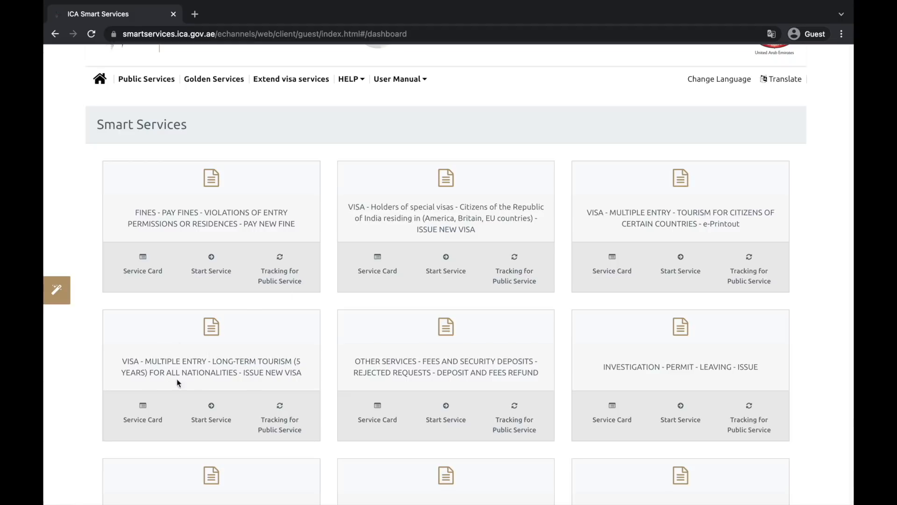
scroll(187, 374, "down", 3)
scroll(187, 374, "up", 2)
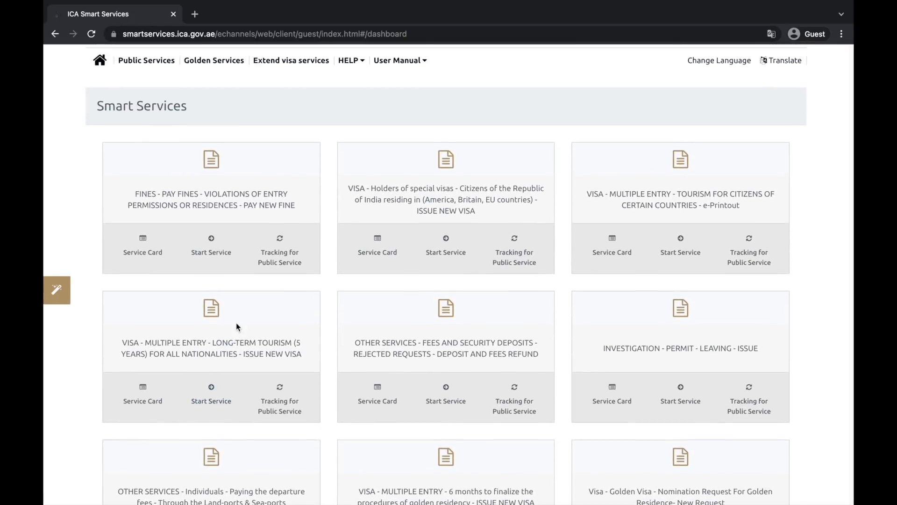
scroll(236, 327, "up", 2)
scroll(237, 332, "down", 2)
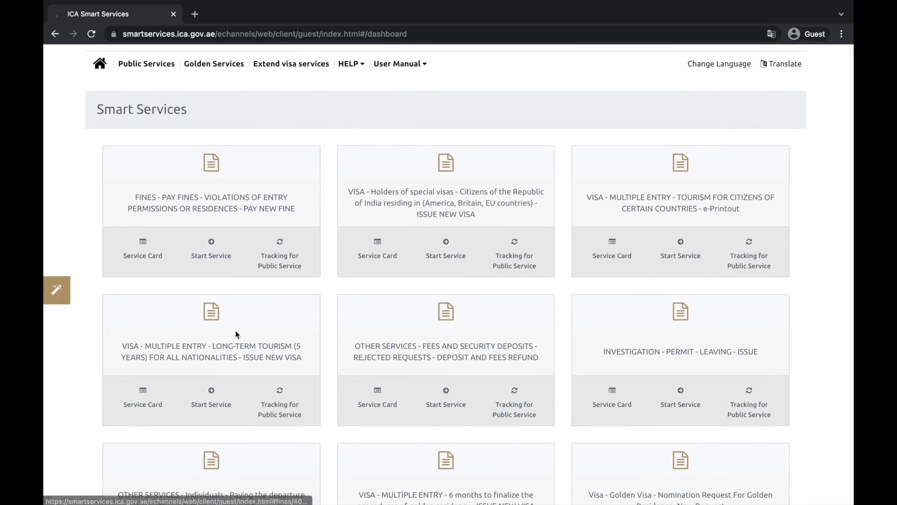
scroll(329, 370, "down", 2)
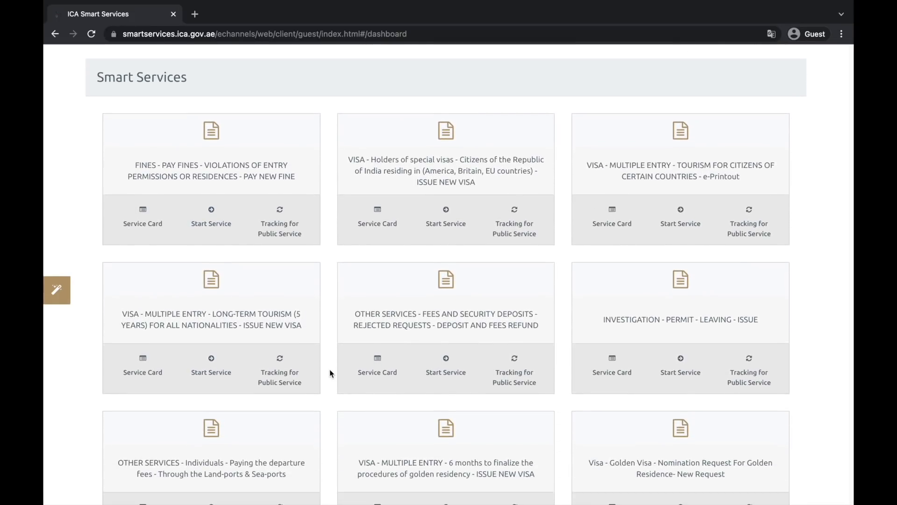
scroll(326, 304, "up", 1)
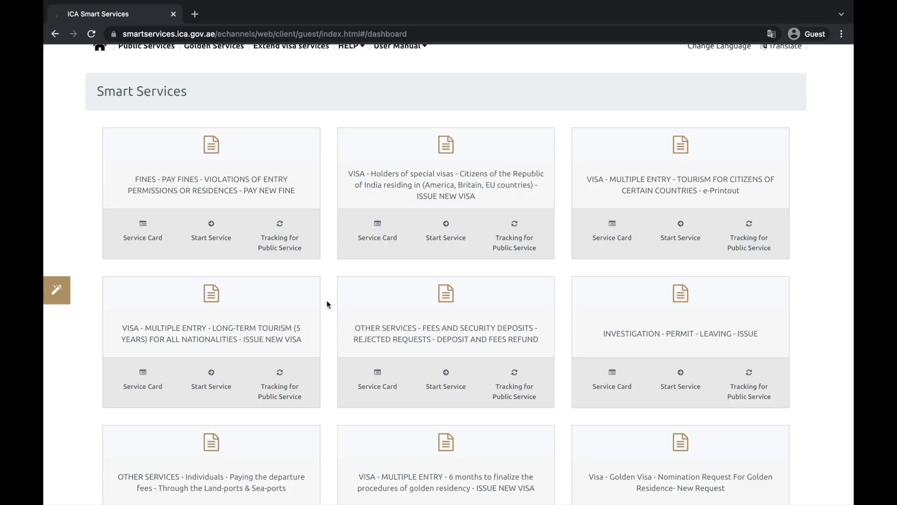
scroll(327, 304, "down", 1)
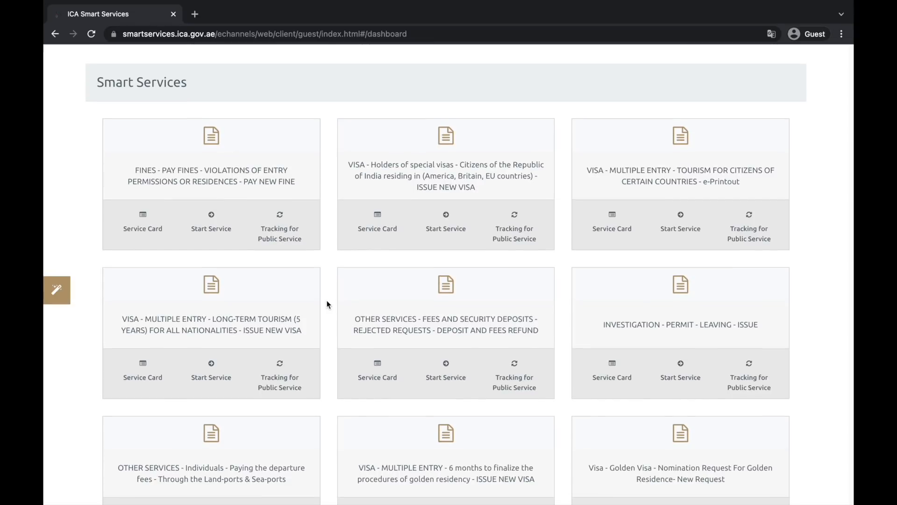
scroll(327, 300, "up", 5)
Load the beta site by inserting 'beta.' before smartservices in the web address
left_click(171, 34)
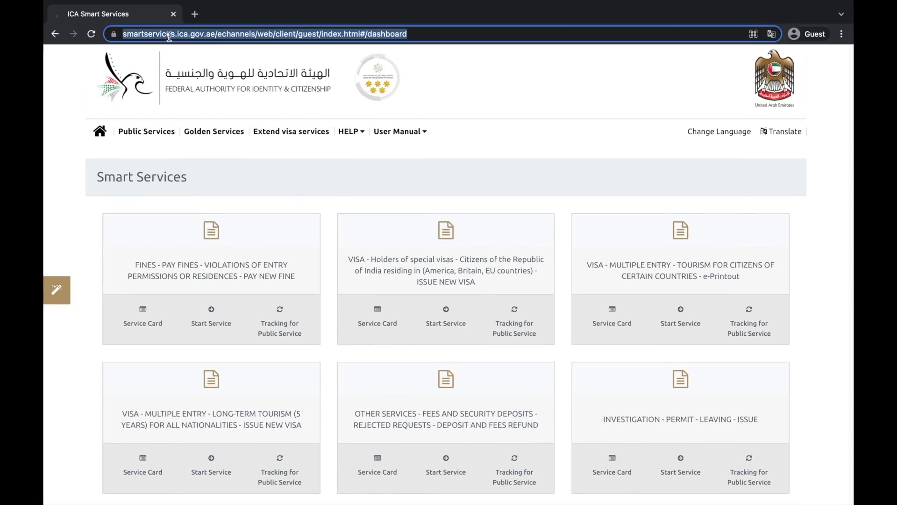
key("Right")
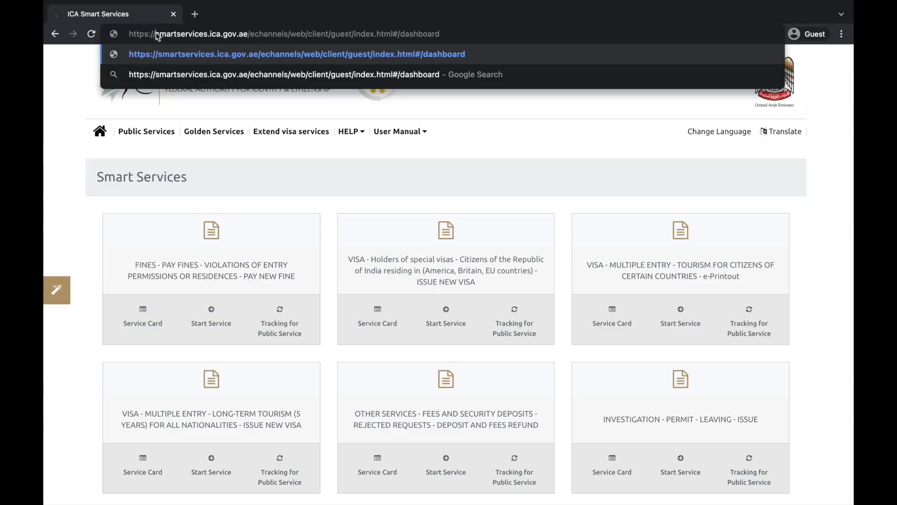
left_click(157, 35)
type("beta")
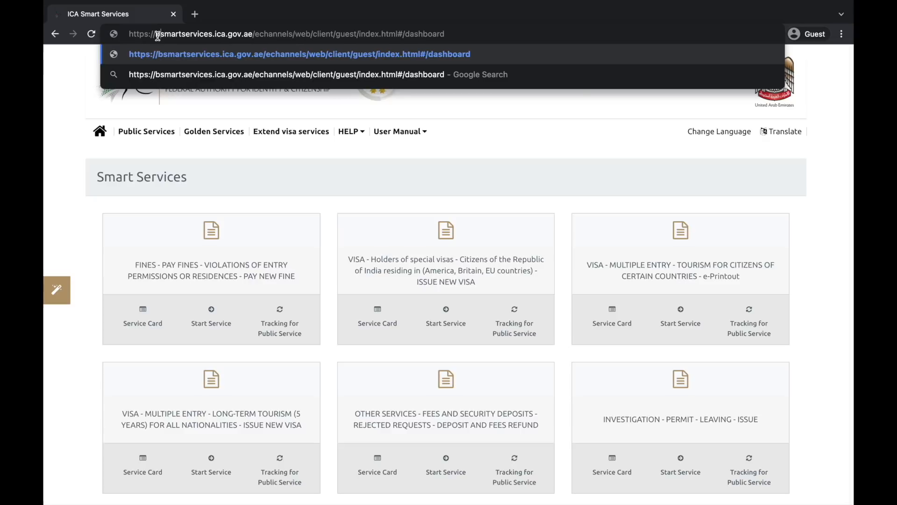
type(".")
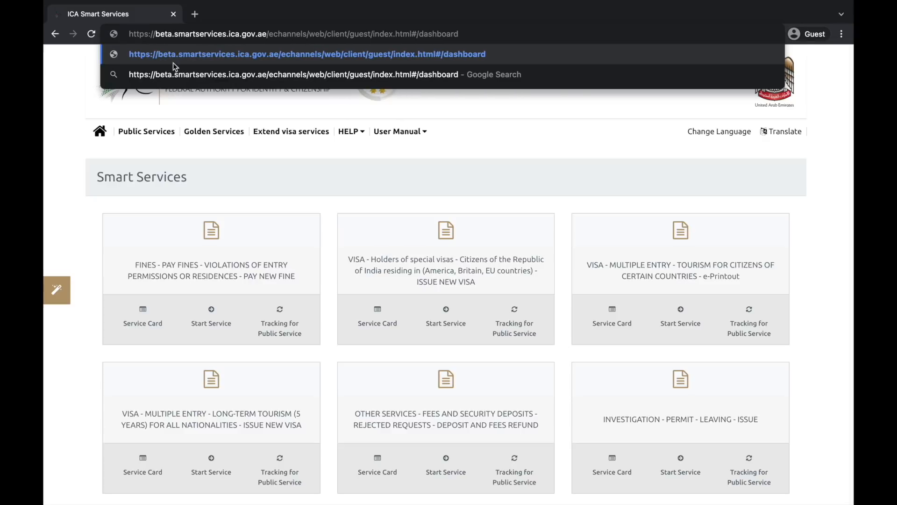
key("Return")
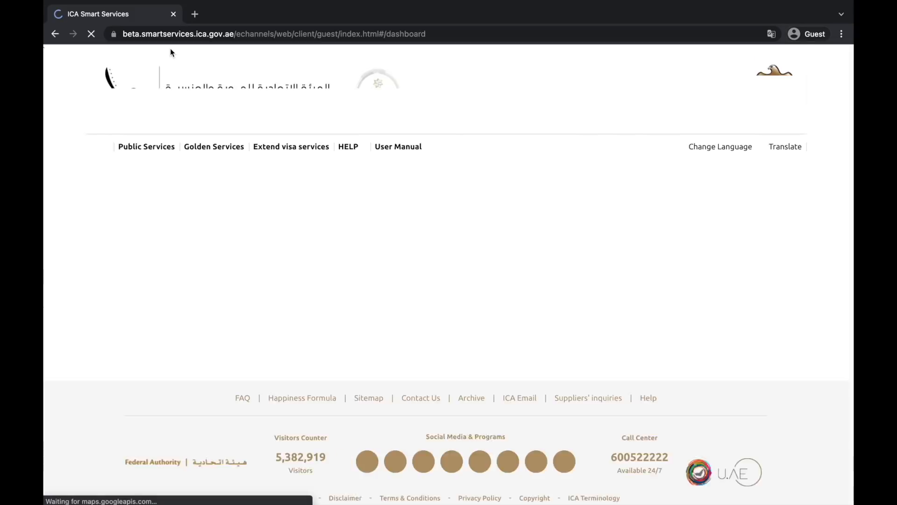
Scroll the guest dashboard to the long-term tourism (5 years) visa card
scroll(83, 361, "down", 3)
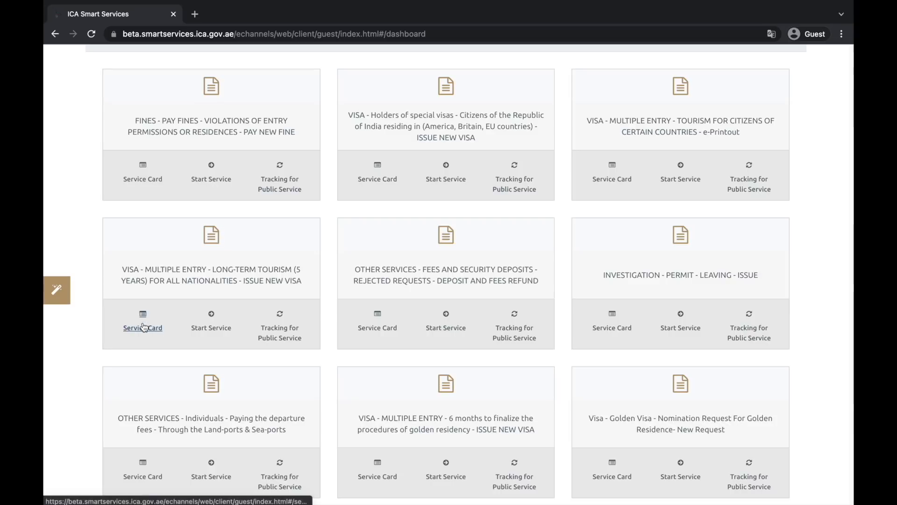
scroll(171, 296, "up", 5)
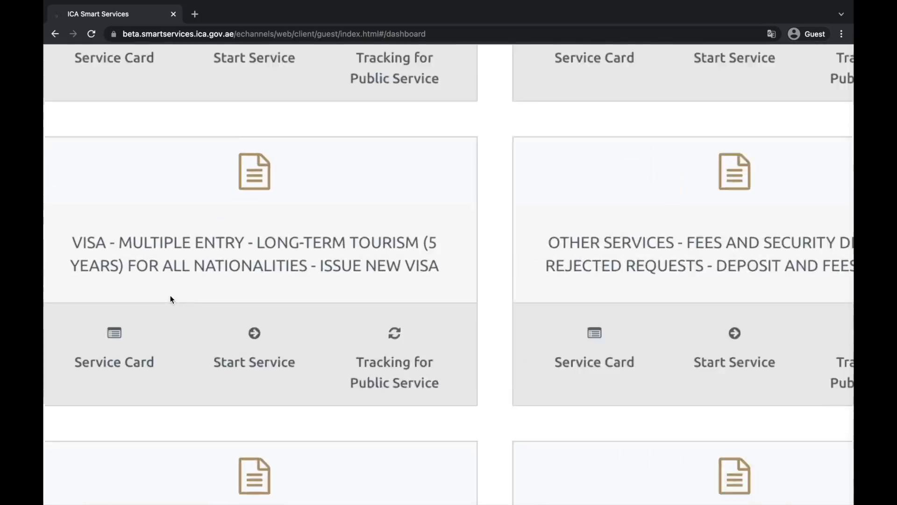
scroll(171, 300, "up", 1)
scroll(171, 299, "left", 2)
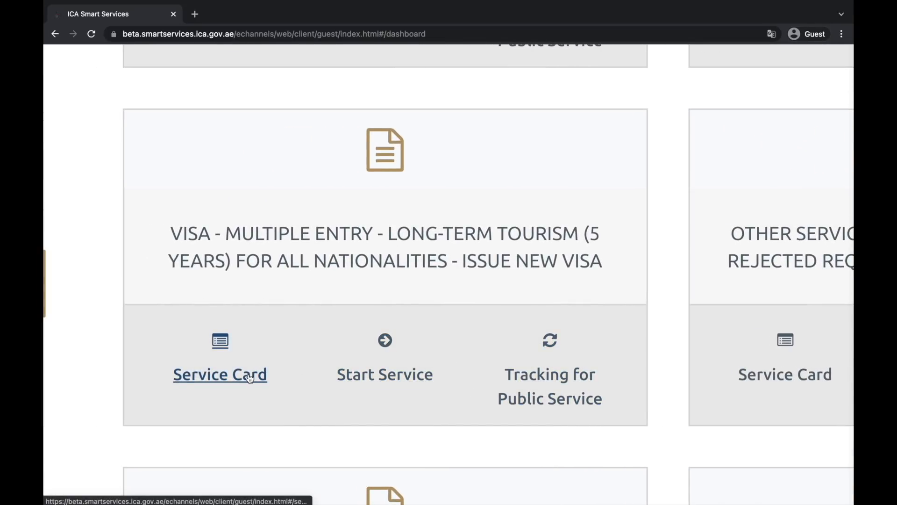
scroll(250, 378, "down", 1)
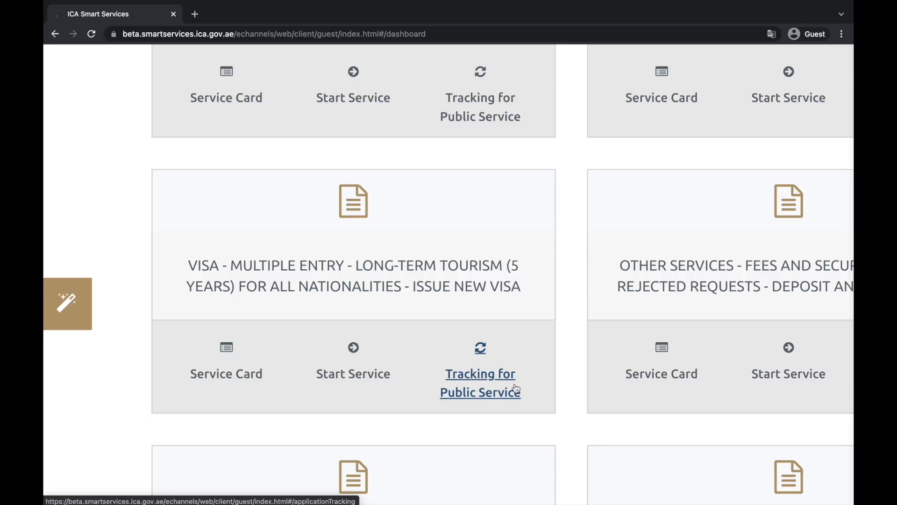
left_click(225, 370)
scroll(222, 364, "down", 4)
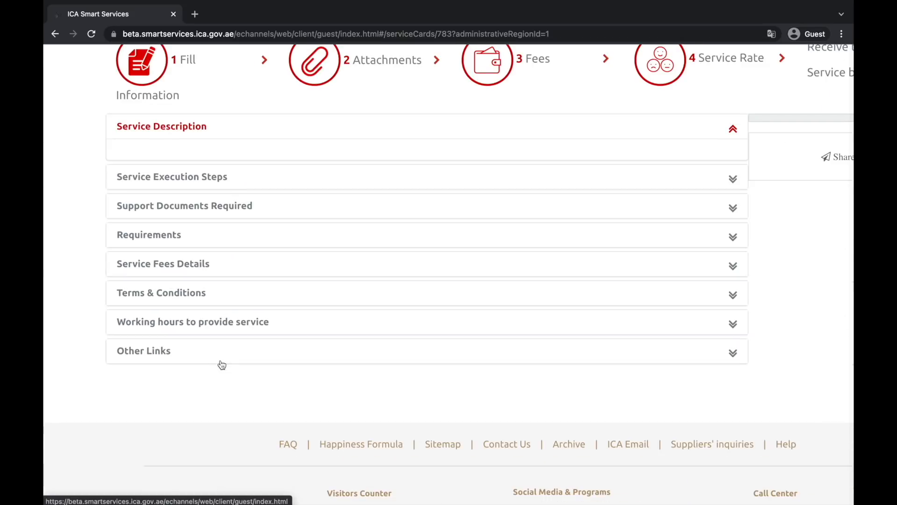
left_click(252, 187)
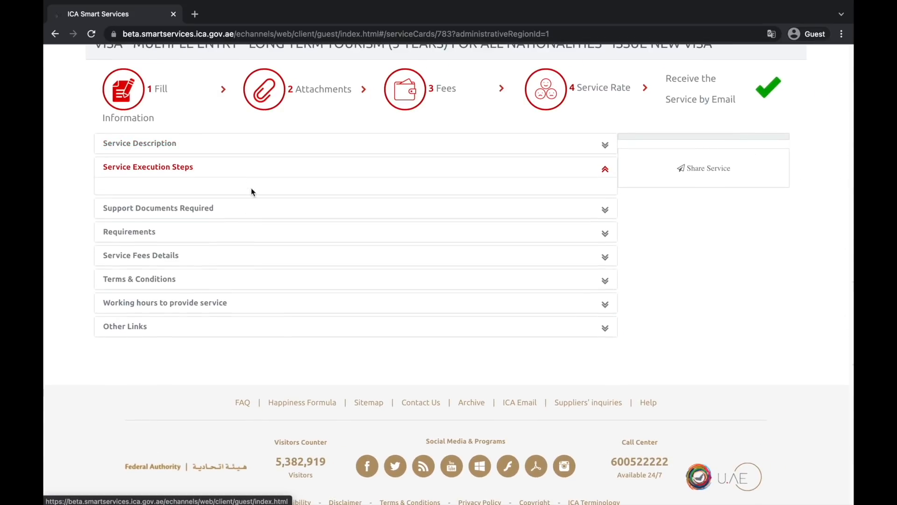
left_click(237, 208)
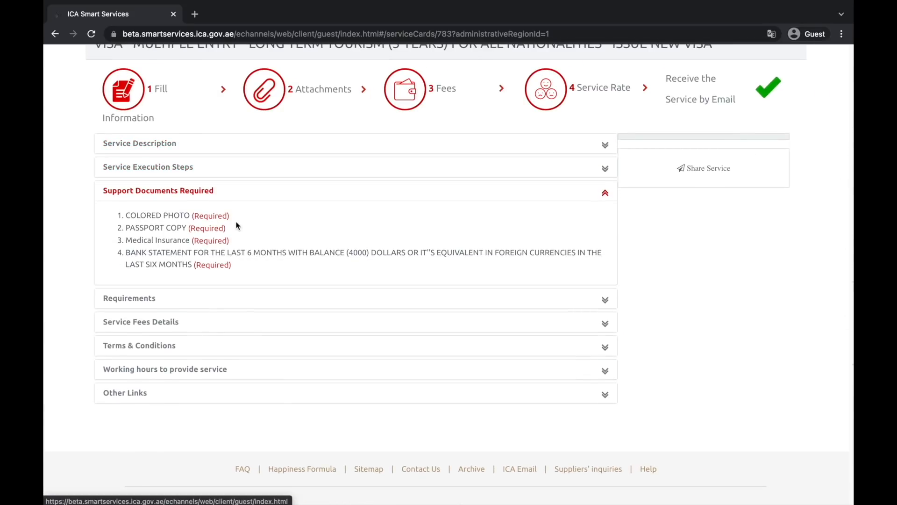
left_click(207, 305)
left_click(190, 263)
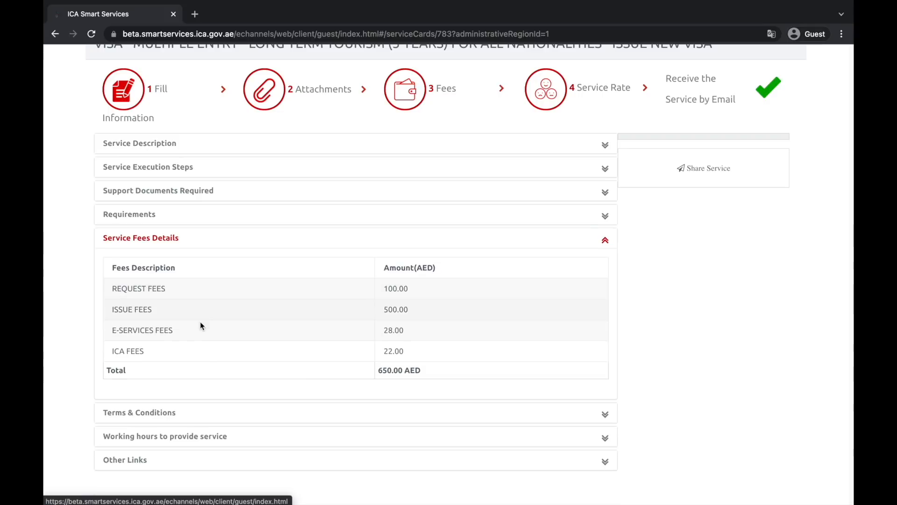
left_click(201, 405)
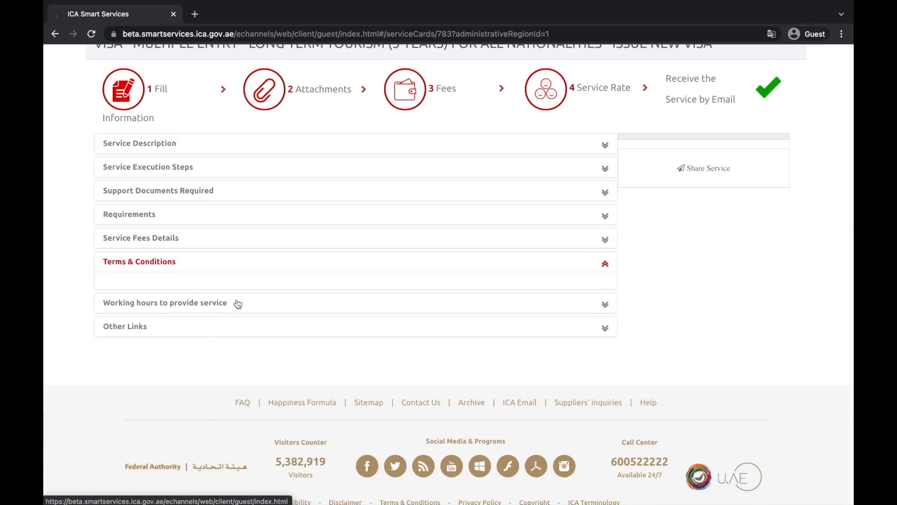
left_click(236, 304)
left_click(196, 330)
scroll(191, 322, "up", 3)
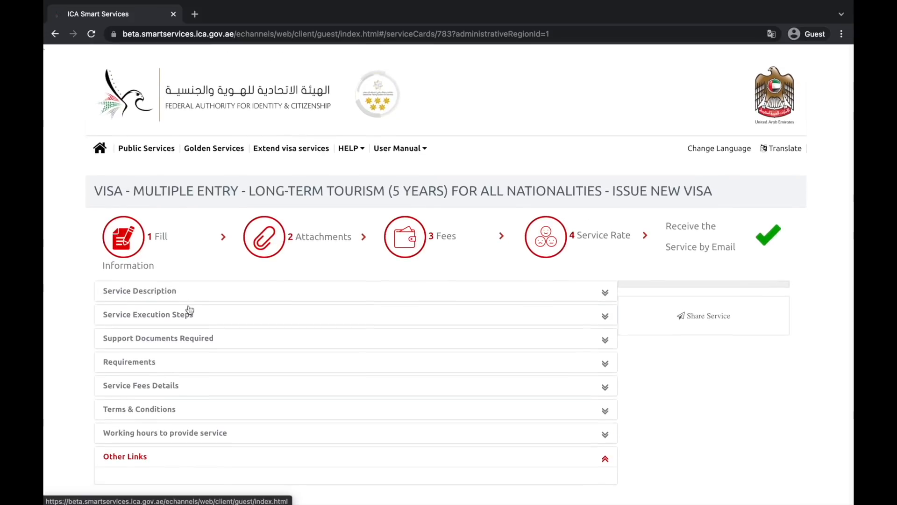
left_click(203, 299)
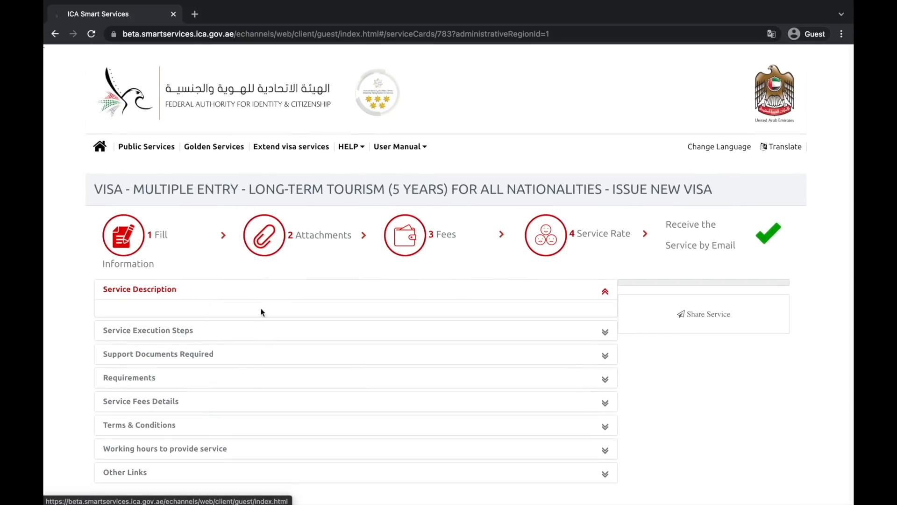
left_click(221, 335)
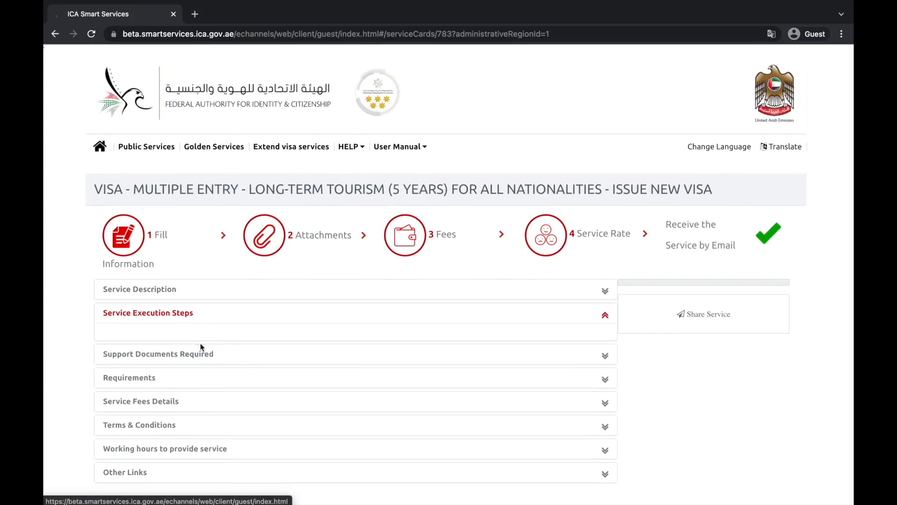
left_click(206, 355)
scroll(215, 369, "down", 1)
scroll(219, 376, "down", 1)
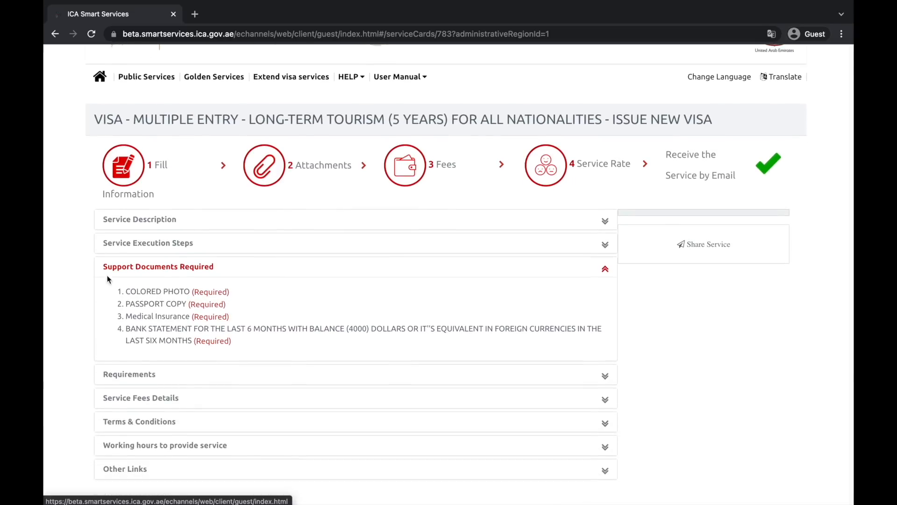
scroll(128, 291, "up", 5, "ctrl")
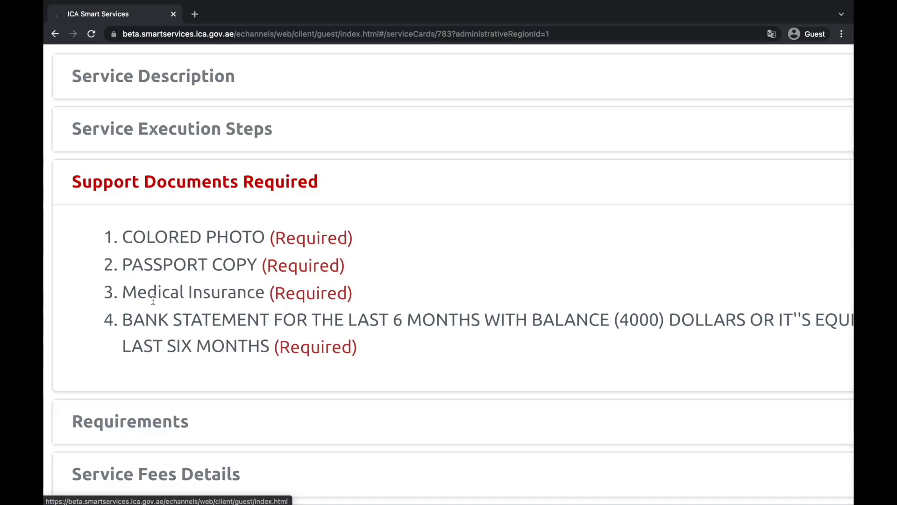
scroll(178, 342, "down", 2)
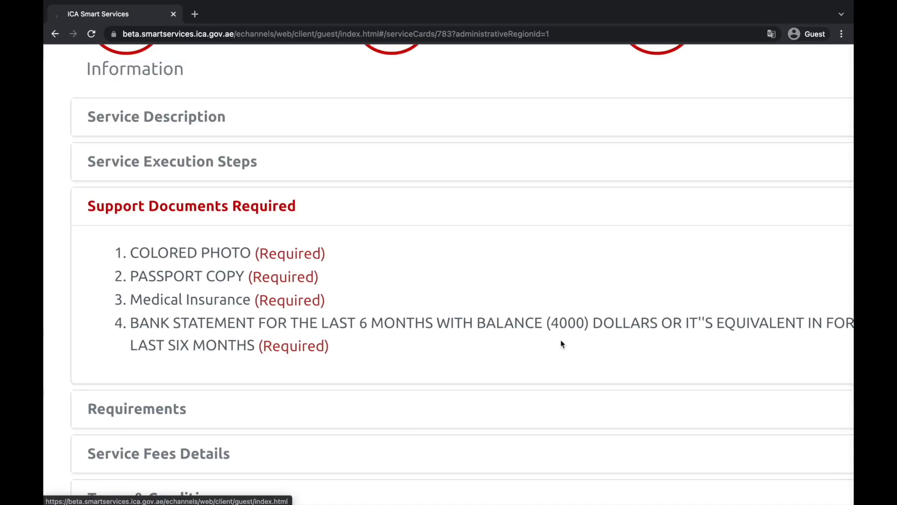
scroll(565, 344, "down", 2)
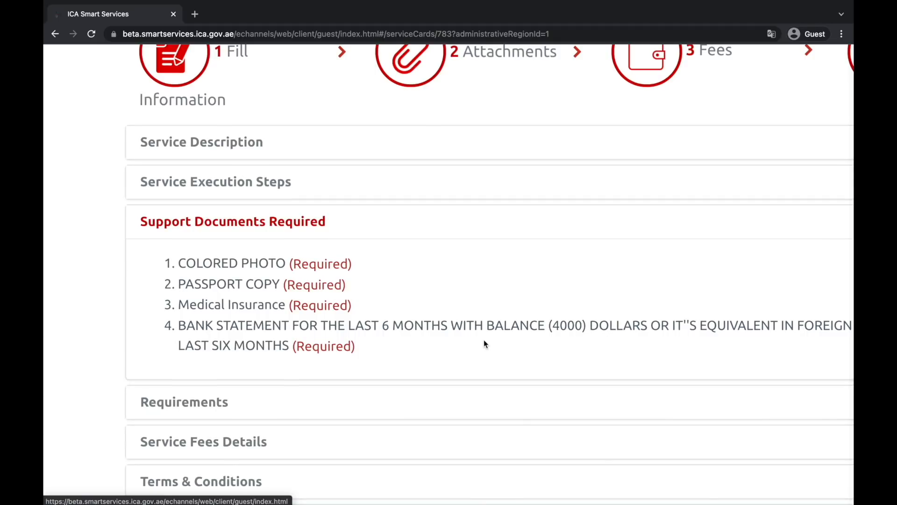
scroll(483, 339, "down", 2)
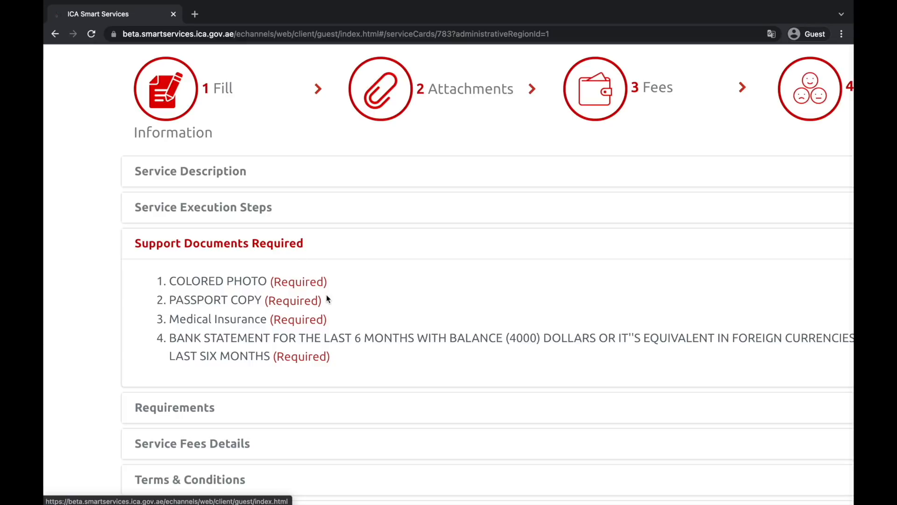
scroll(327, 298, "down", 2)
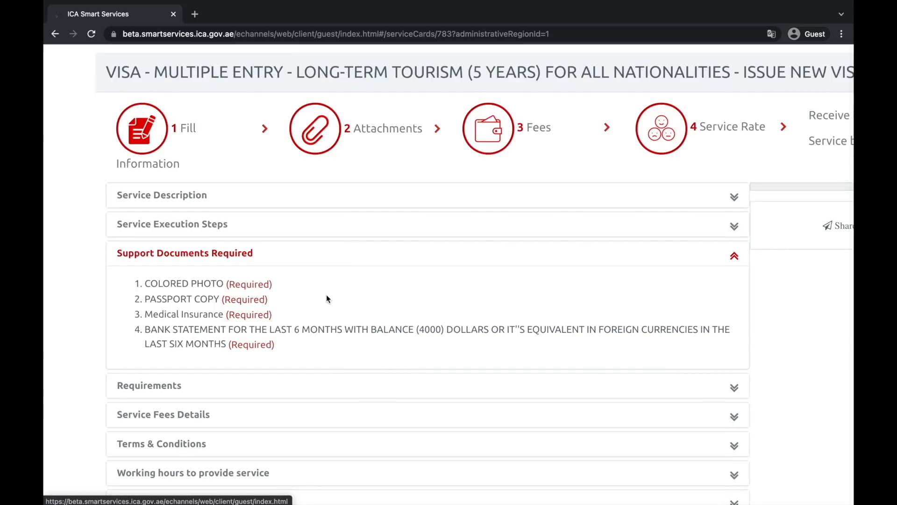
scroll(326, 296, "down", 2)
left_click(234, 399)
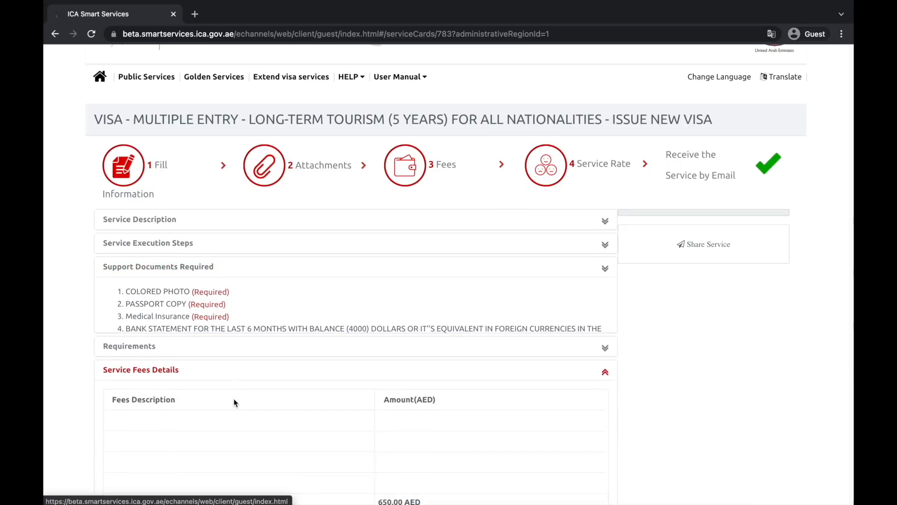
scroll(234, 399, "down", 1)
scroll(380, 376, "up", 3)
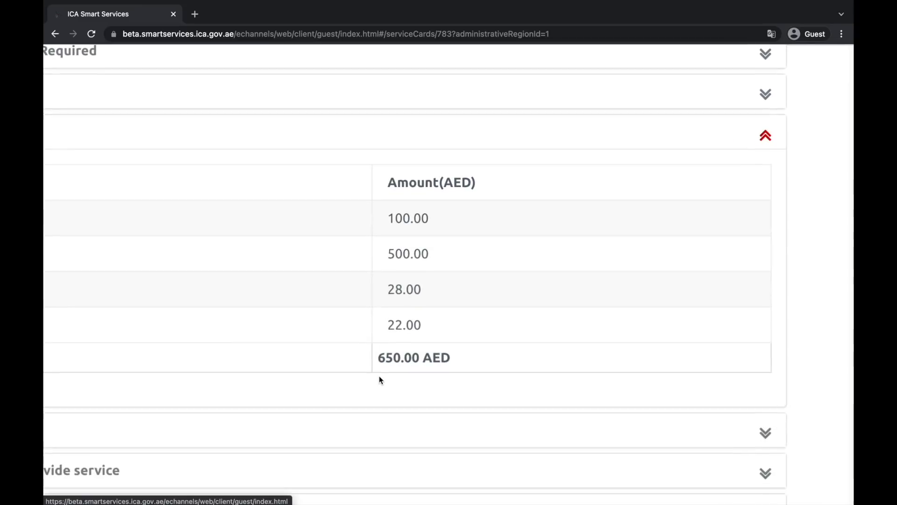
scroll(379, 378, "left", 3)
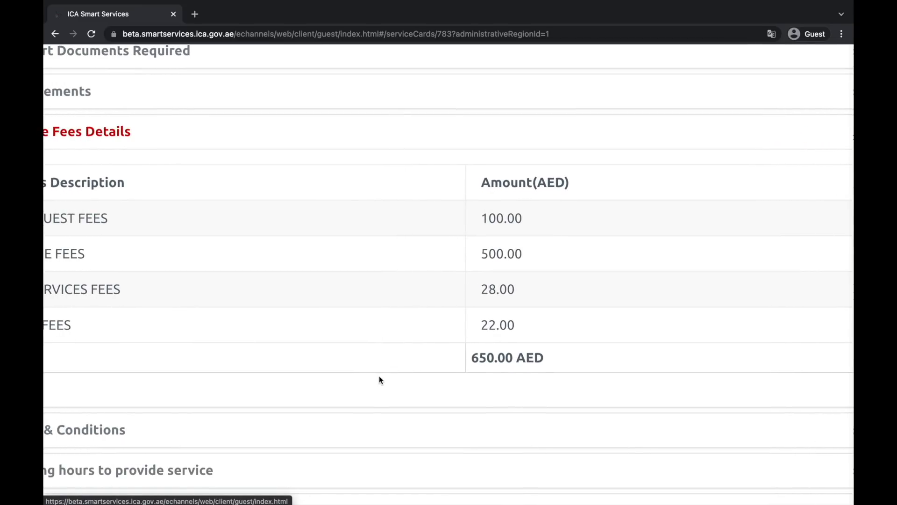
scroll(379, 376, "down", 3)
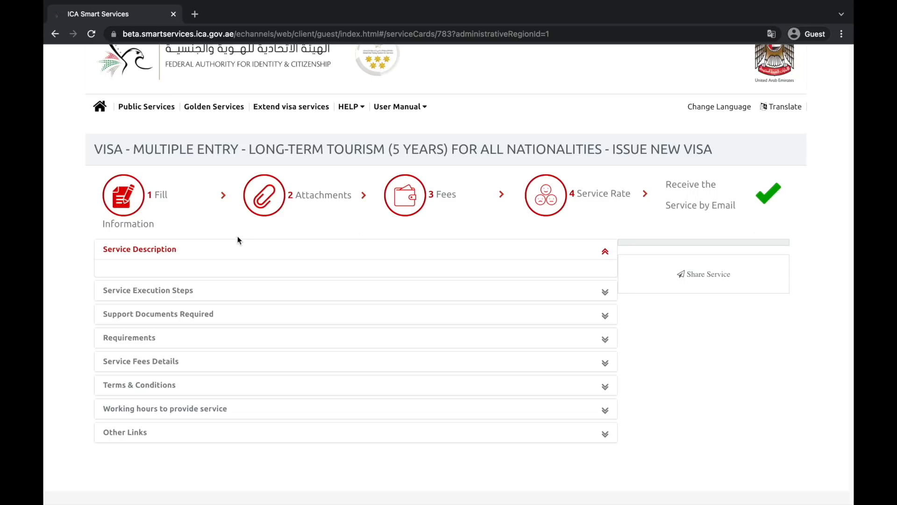
Start the long-term tourism visa application from Public Services and open the issuing-department list
left_click(162, 109)
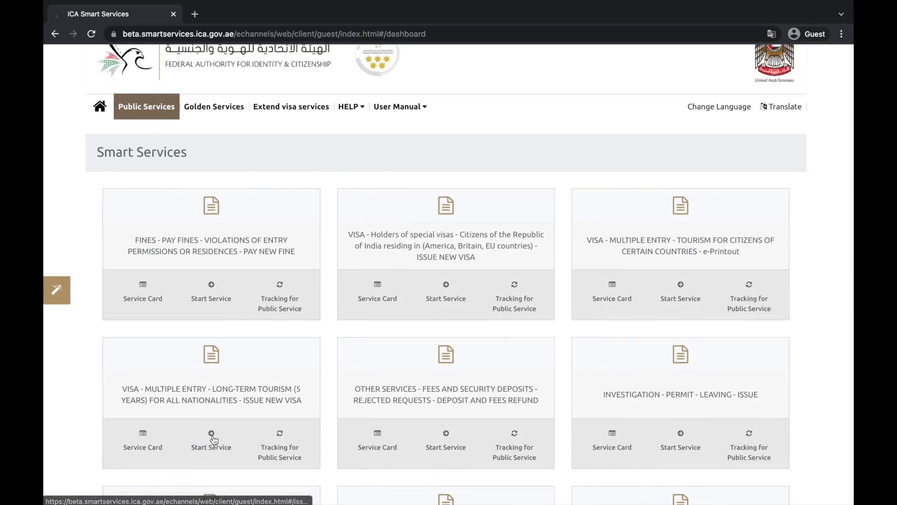
left_click(206, 444)
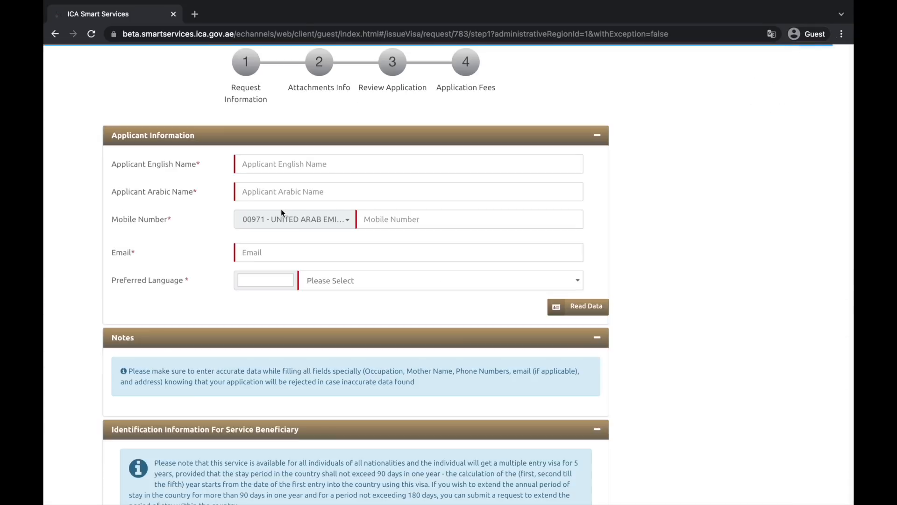
scroll(297, 251, "up", 4)
scroll(297, 250, "down", 5)
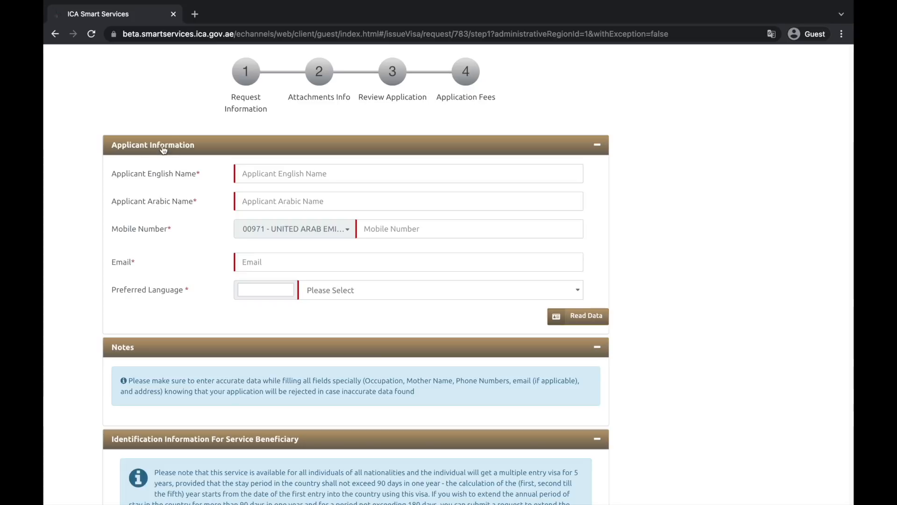
scroll(66, 310, "down", 6)
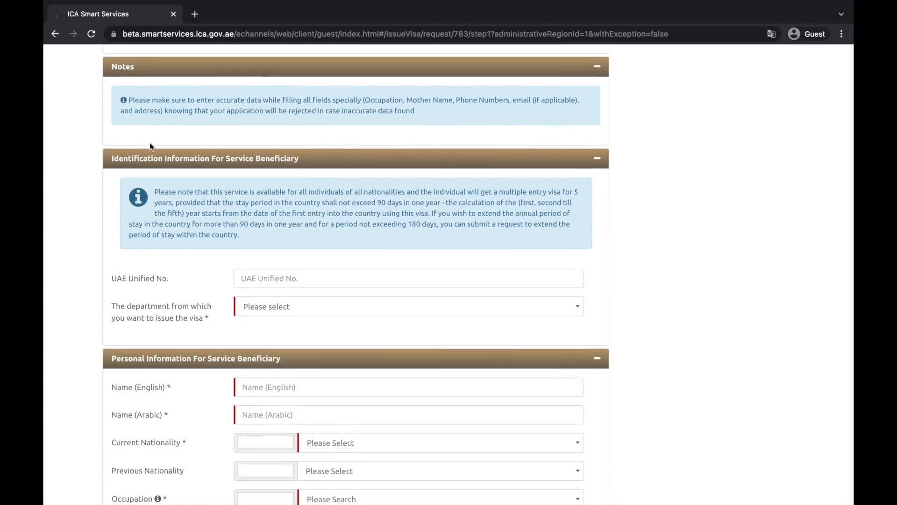
left_click(298, 316)
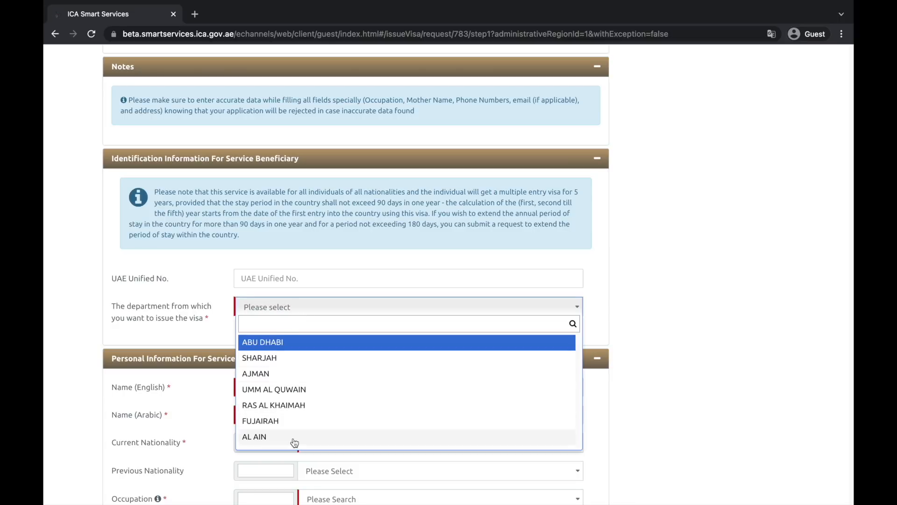
left_click(643, 289)
scroll(644, 293, "up", 1)
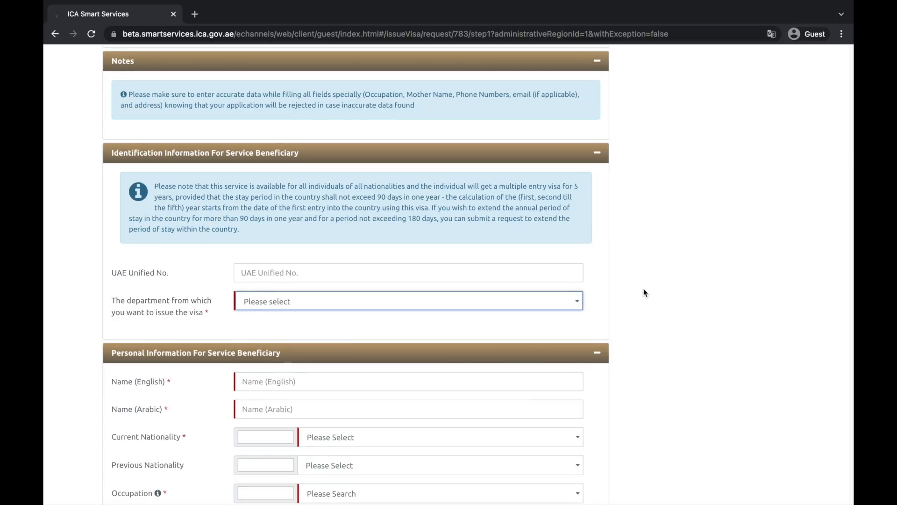
left_click(569, 316)
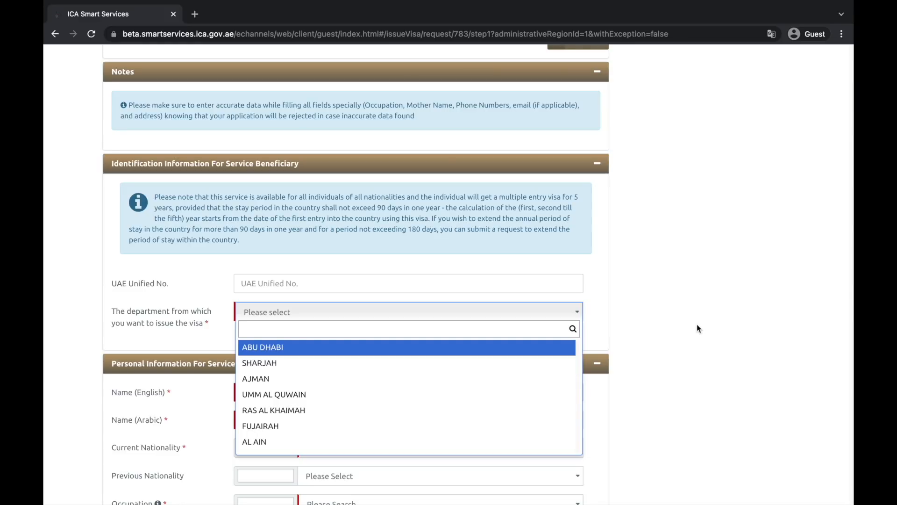
scroll(696, 324, "down", 3)
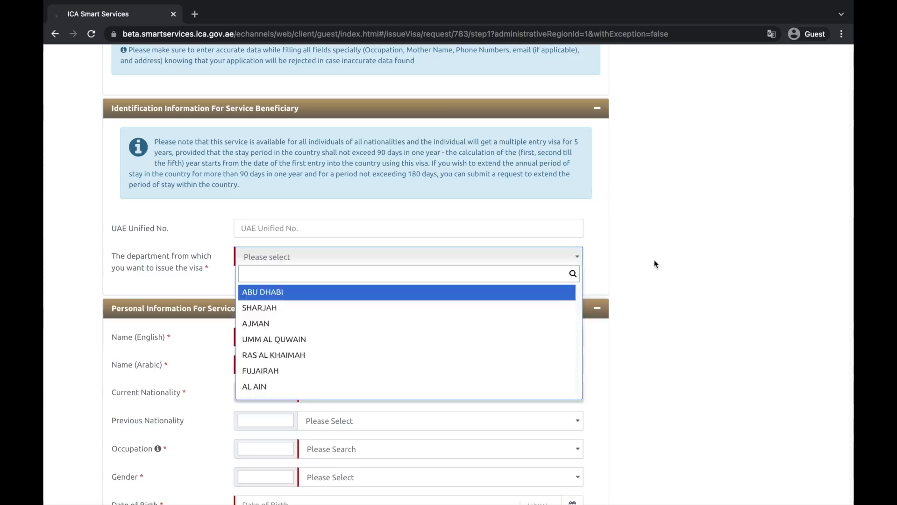
left_click(655, 261)
scroll(631, 267, "down", 2)
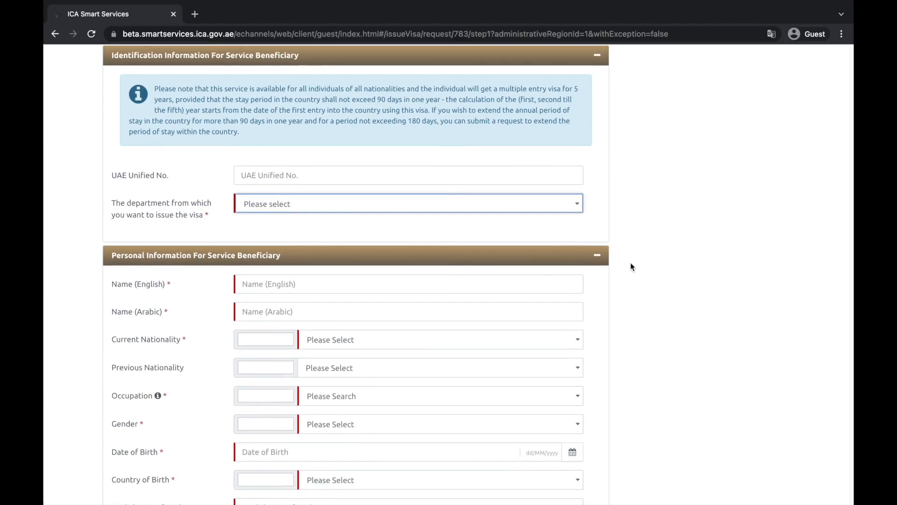
scroll(630, 264, "up", 1)
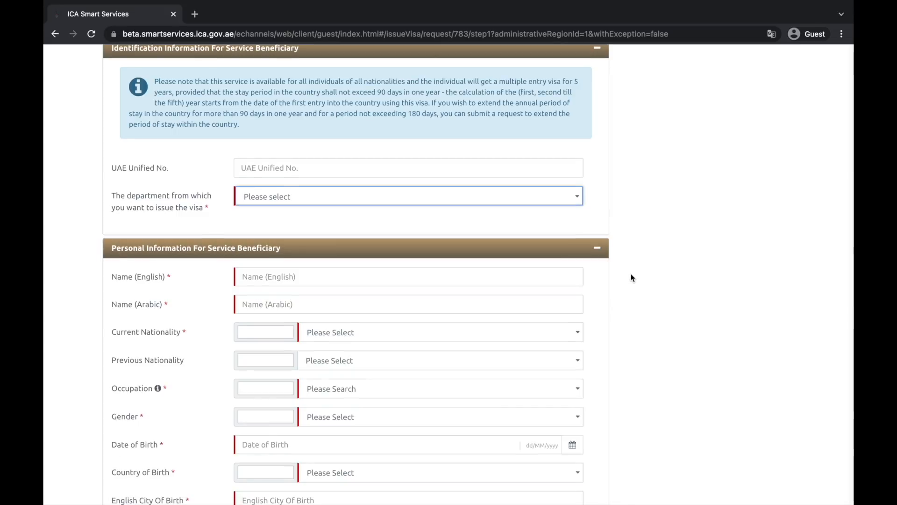
scroll(629, 283, "up", 2)
scroll(450, 224, "down", 2)
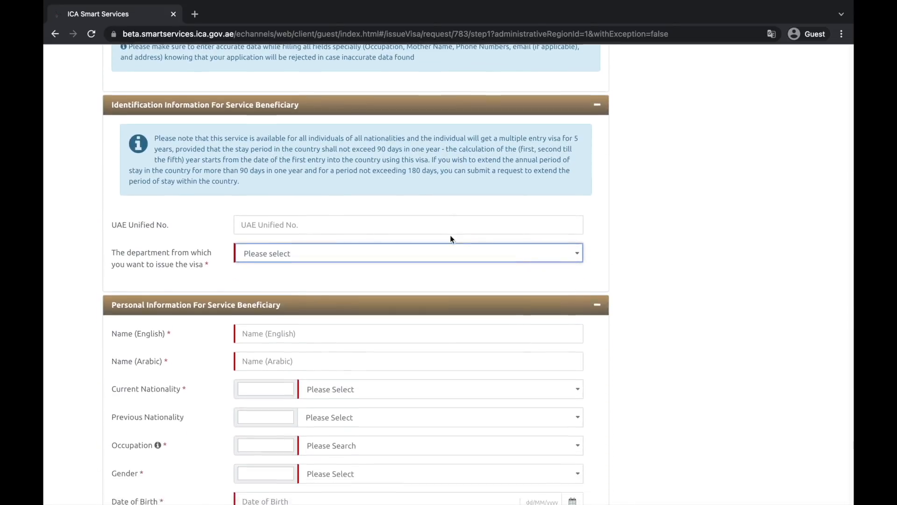
scroll(158, 226, "down", 3)
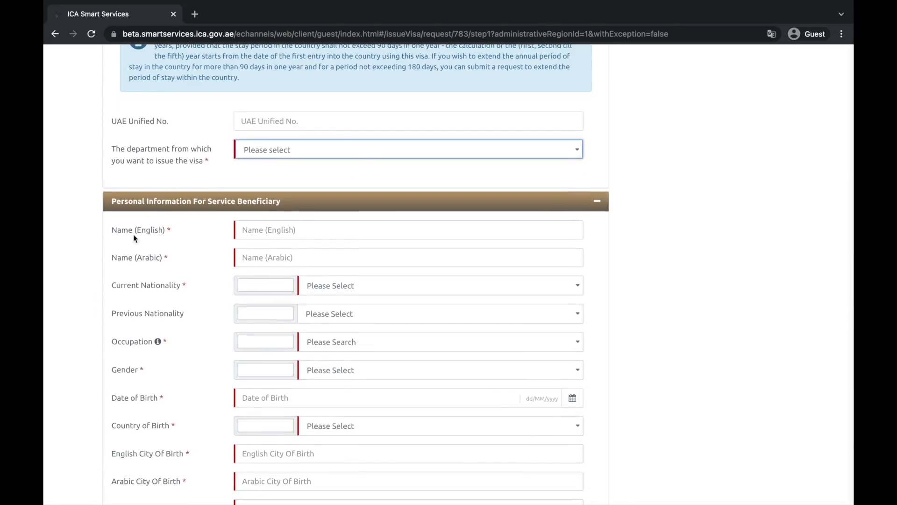
scroll(49, 329, "down", 2)
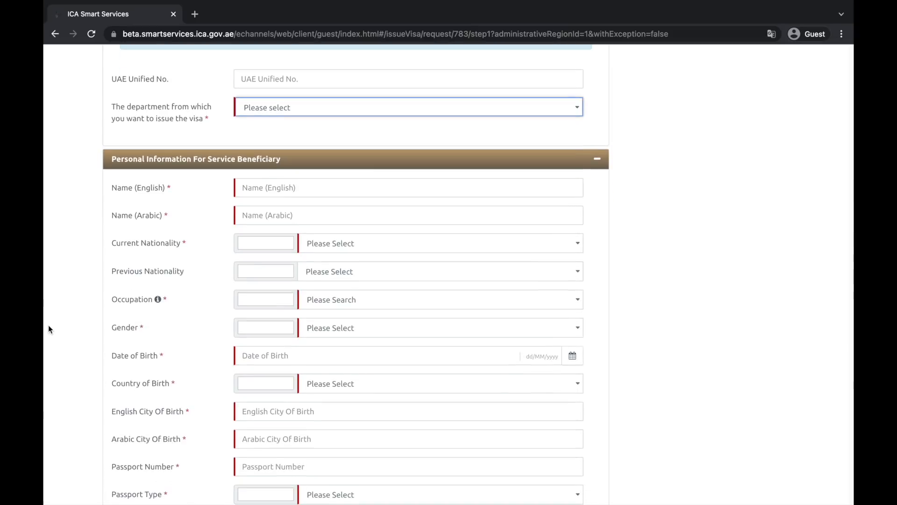
scroll(186, 323, "down", 2)
scroll(186, 322, "down", 20)
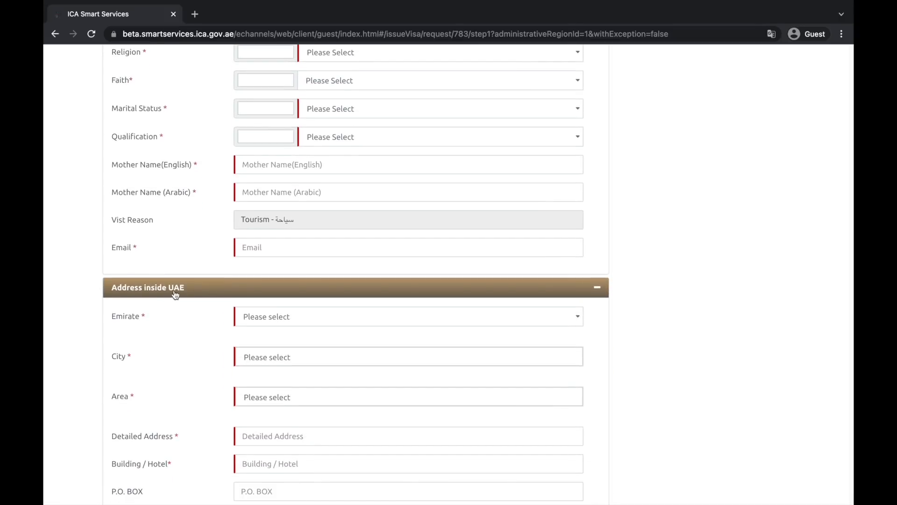
scroll(186, 318, "down", 10)
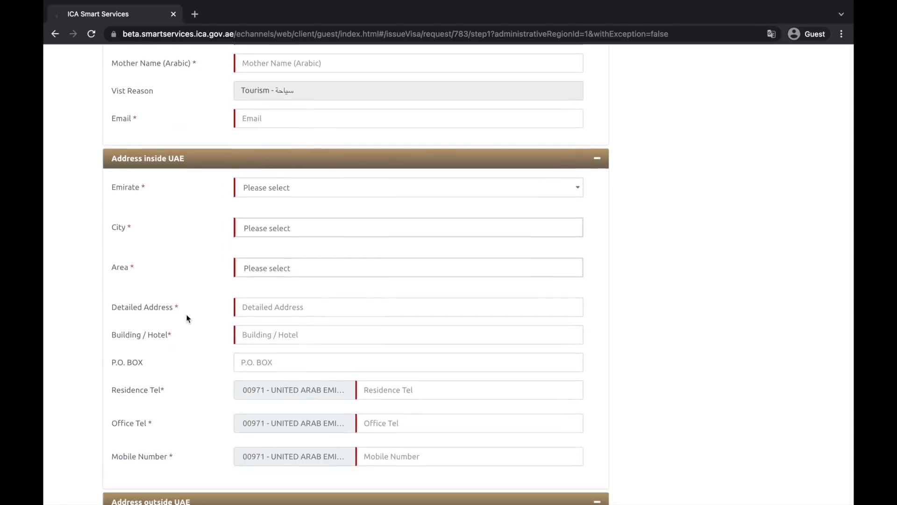
scroll(188, 351, "down", 2)
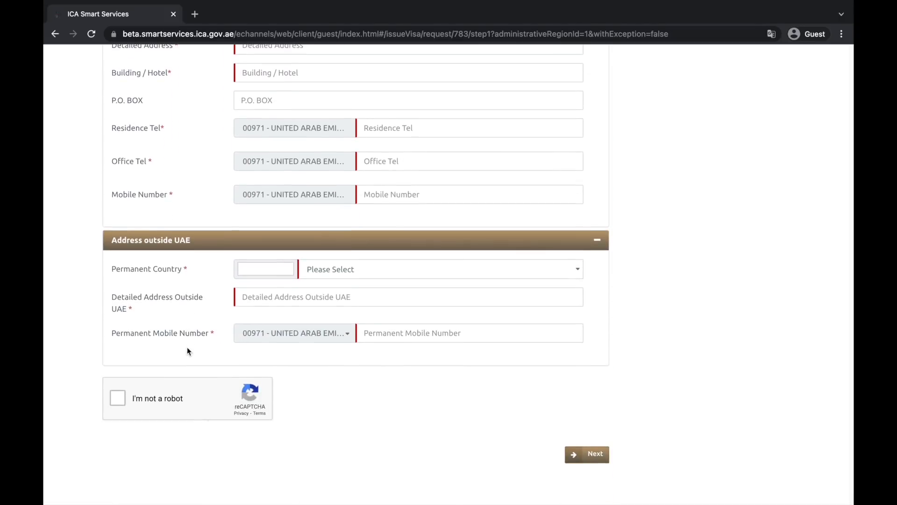
scroll(214, 321, "up", 20)
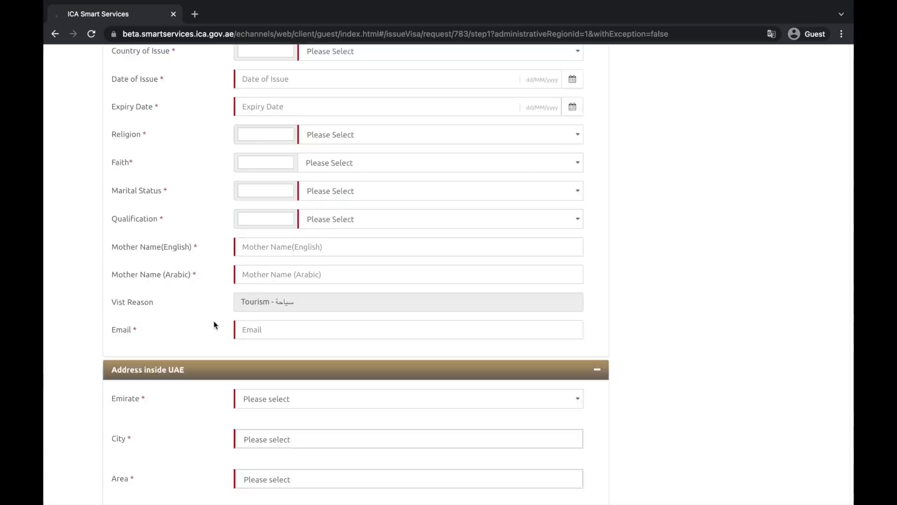
scroll(214, 321, "up", 12)
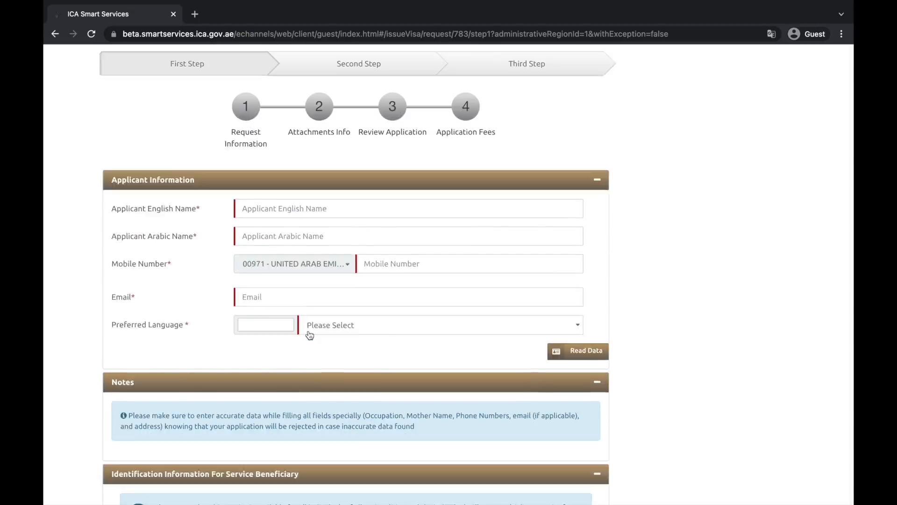
scroll(314, 251, "up", 1)
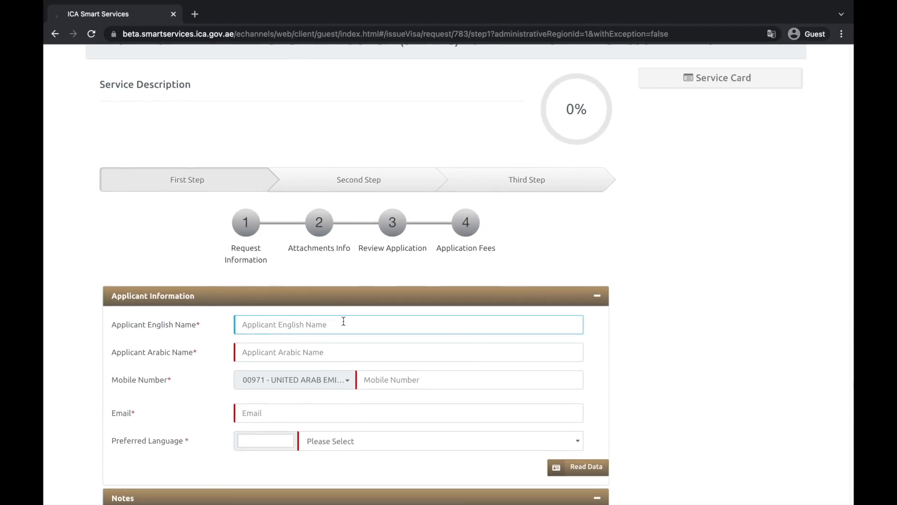
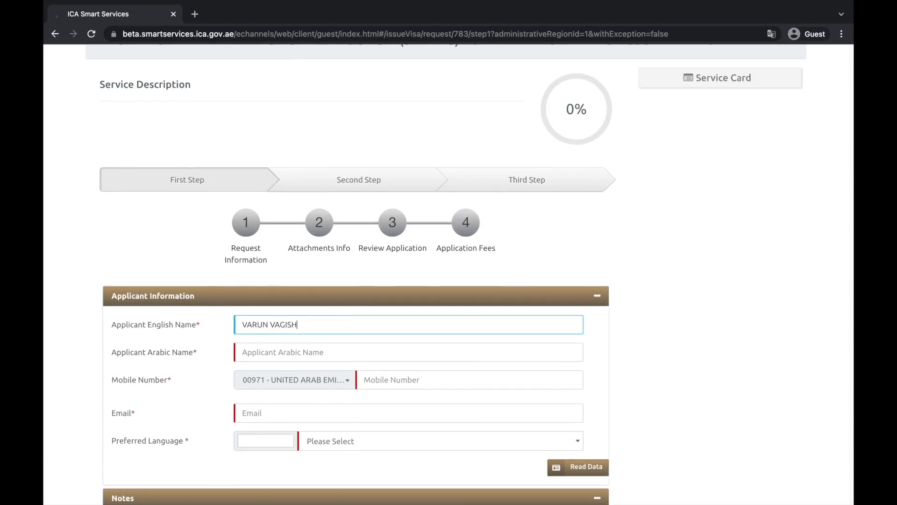
Enter the applicant's English name and a mobile number with the 0091 - INDIA code
left_click(706, 333)
scroll(630, 352, "down", 2)
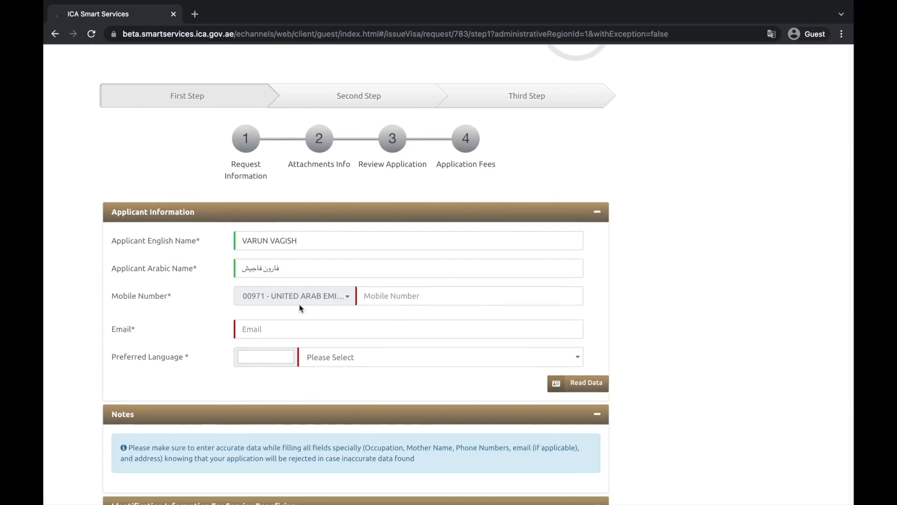
left_click(320, 303)
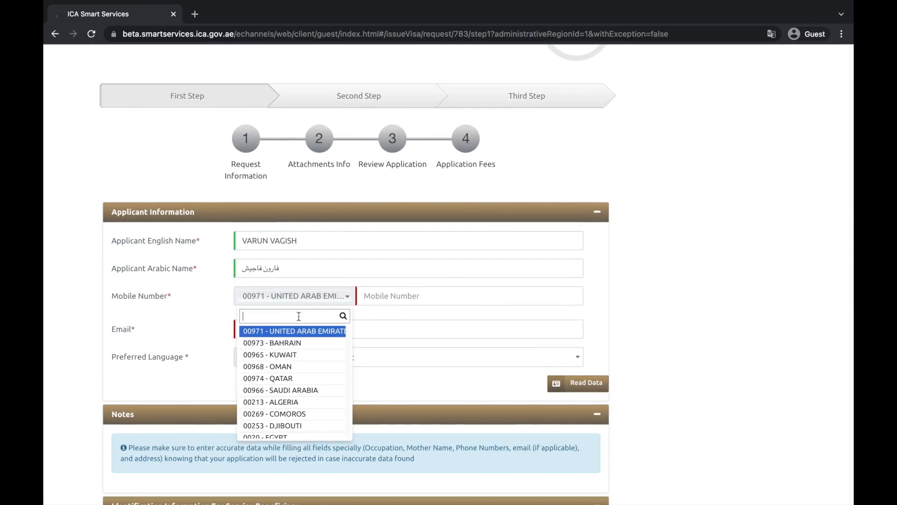
type("india")
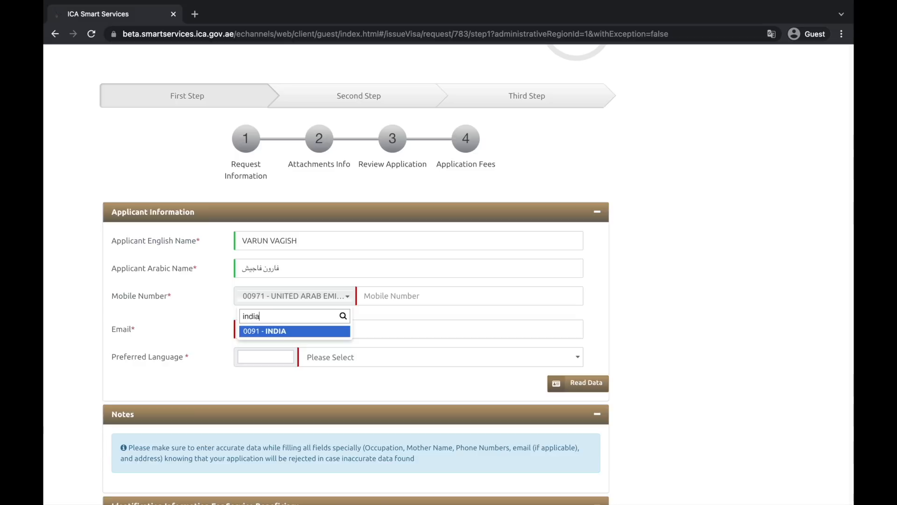
left_click(286, 335)
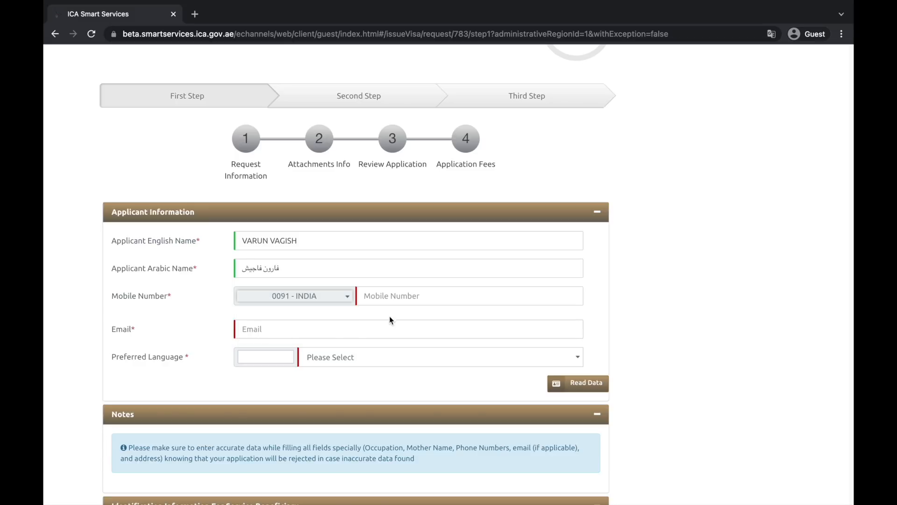
left_click(401, 291)
type("12345")
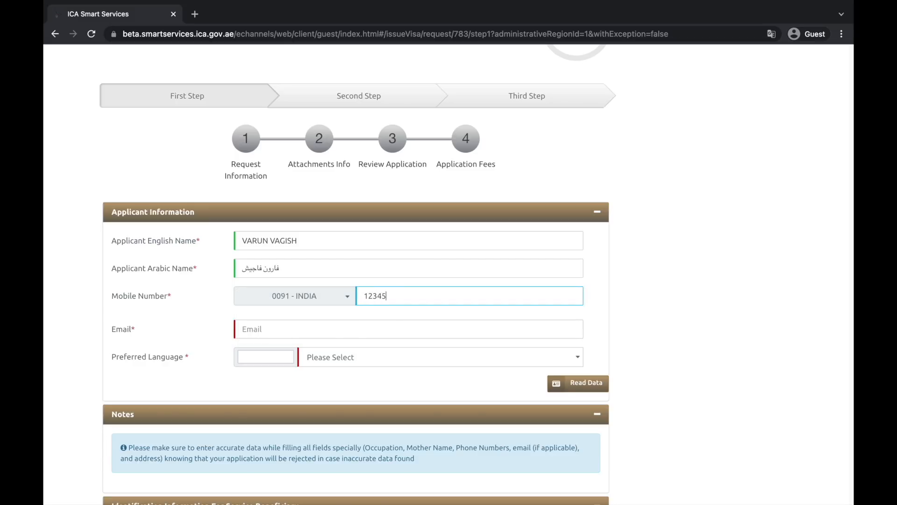
type("67890")
Enter the applicant's e-mail address and choose ENGLISH as preferred language
left_click(376, 327)
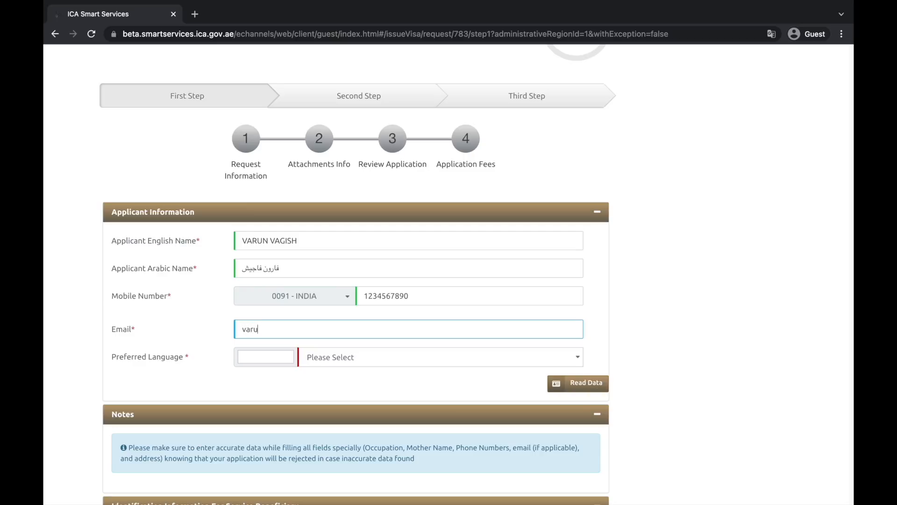
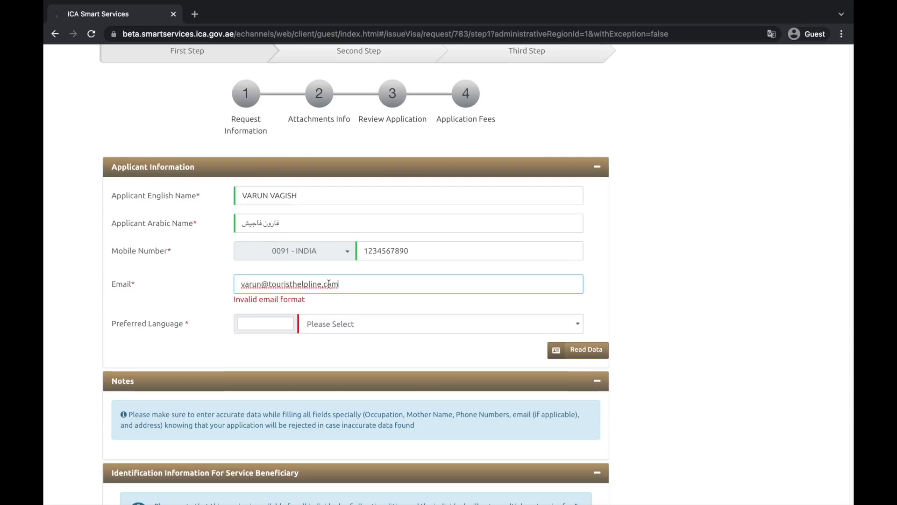
left_click(327, 284)
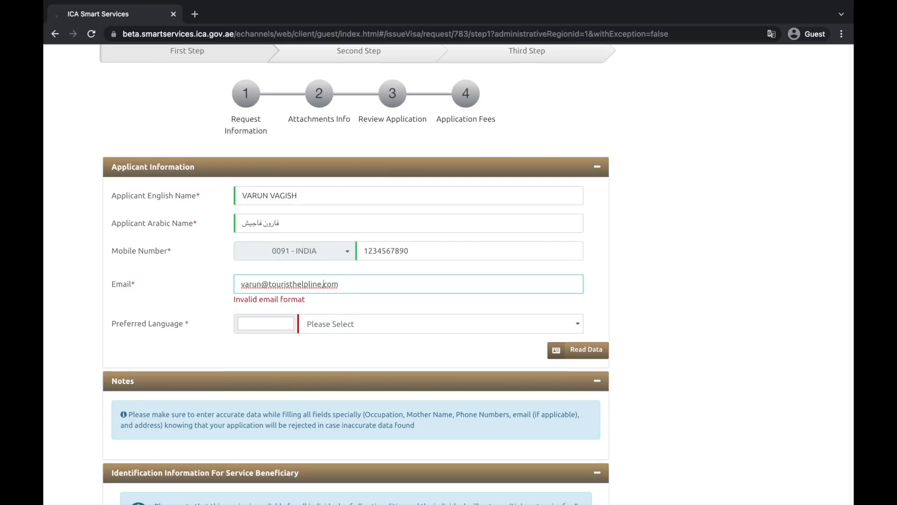
key("BackSpace")
type(".")
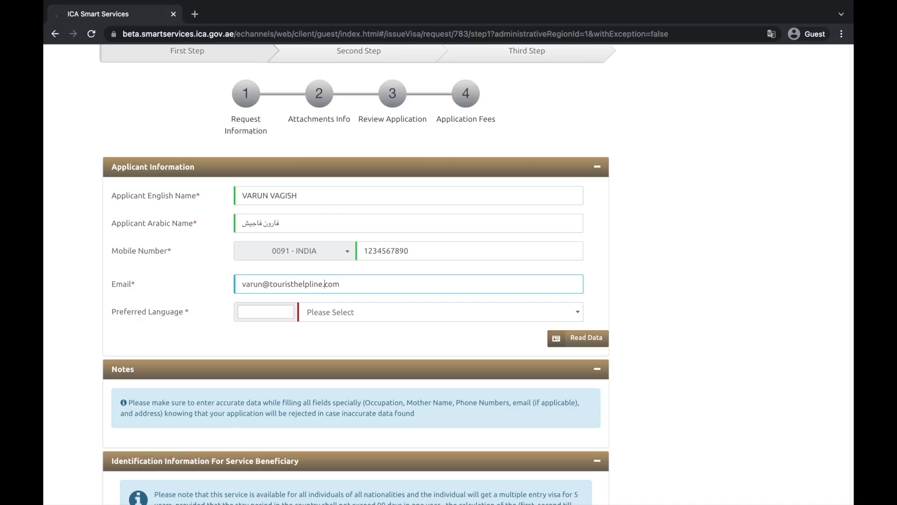
left_click(273, 314)
left_click(374, 320)
type("en")
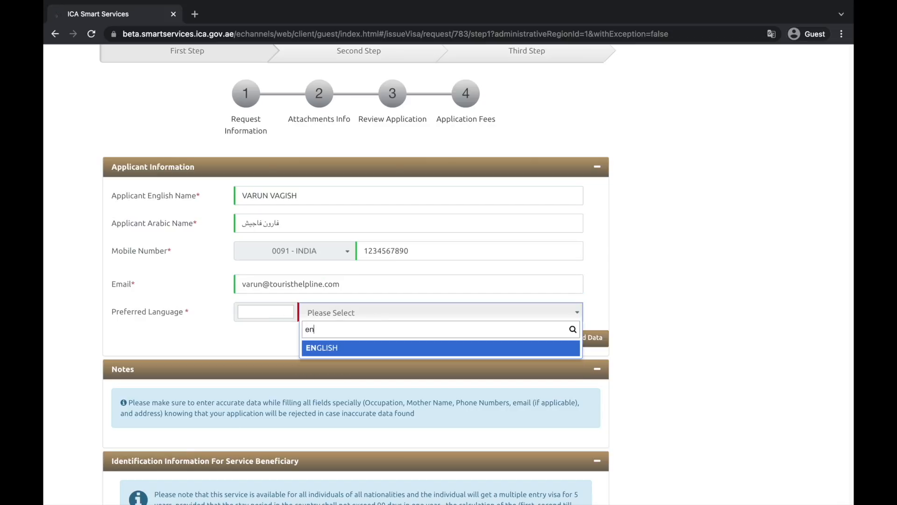
left_click(346, 348)
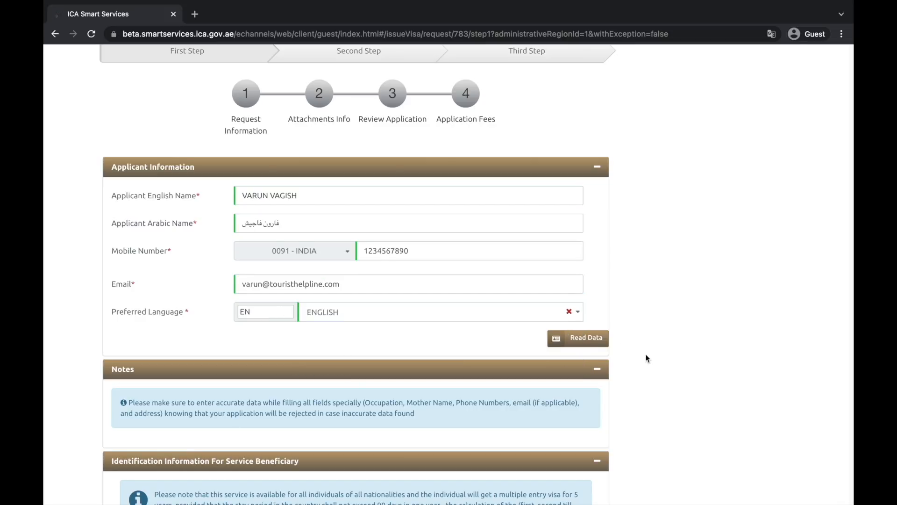
scroll(646, 359, "down", 5)
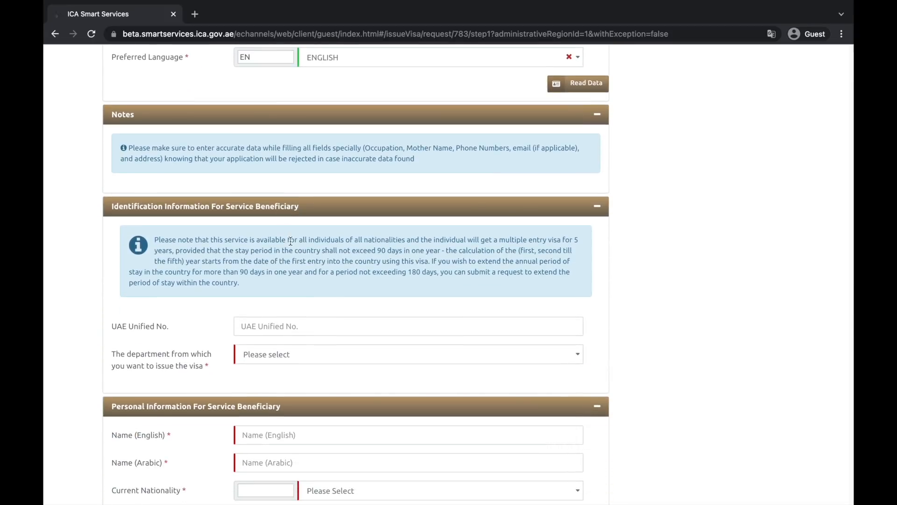
Set ABU DHABI as the department issuing the visa
scroll(291, 240, "down", 2)
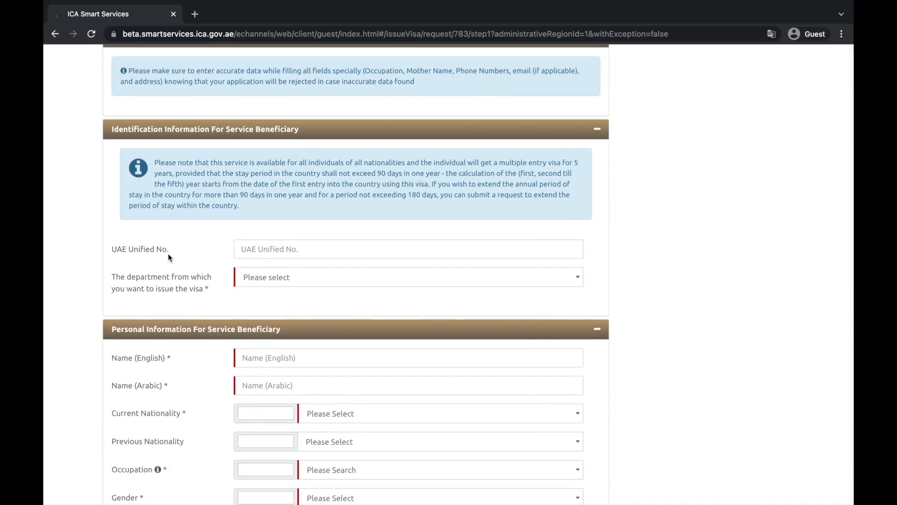
scroll(206, 287, "up", 5)
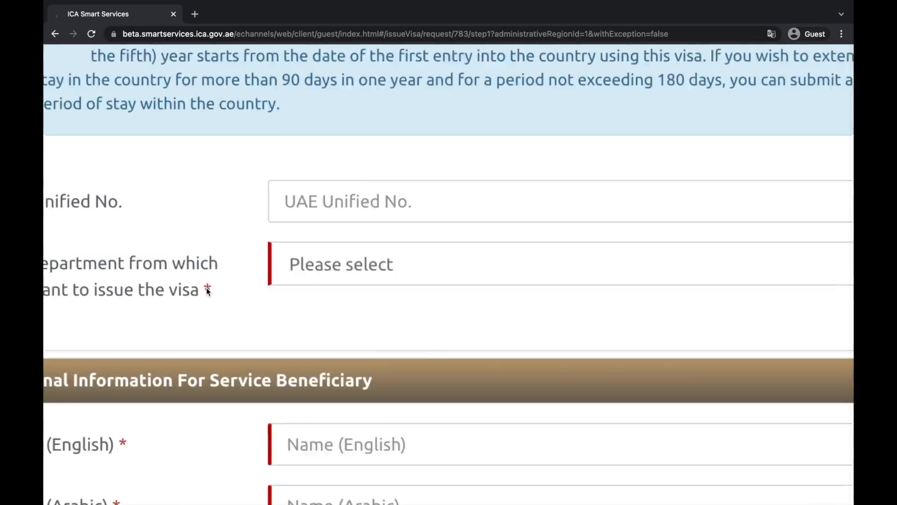
scroll(213, 289, "left", 2)
scroll(211, 290, "down", 5)
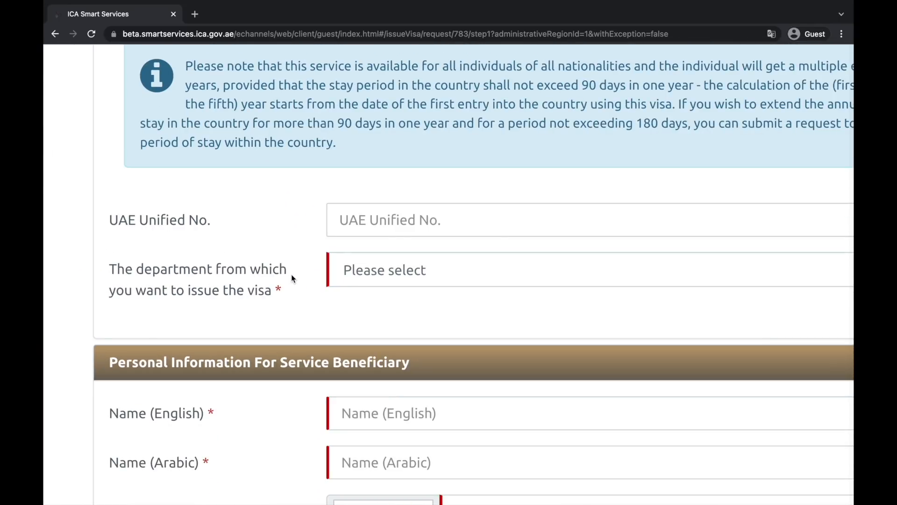
scroll(293, 278, "down", 2)
left_click(402, 270)
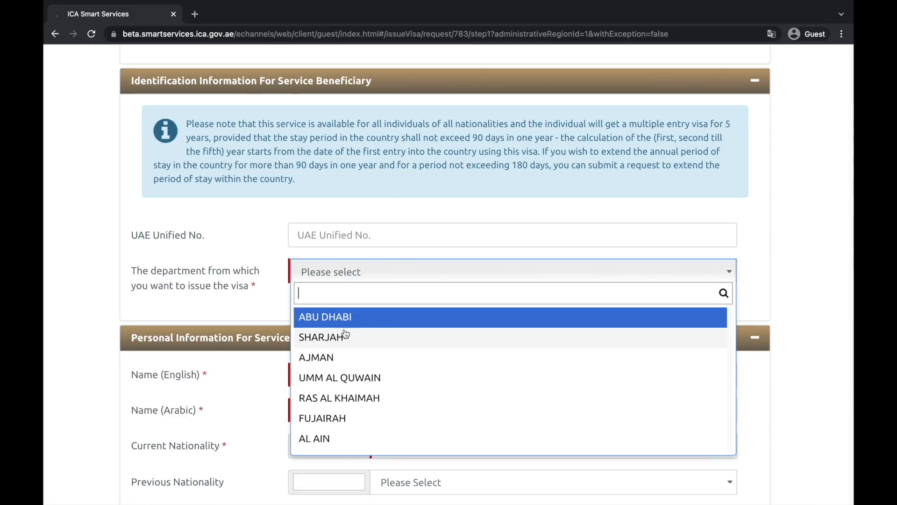
left_click(346, 321)
Begin typing the beneficiary's name in Name (English)
left_click(396, 267)
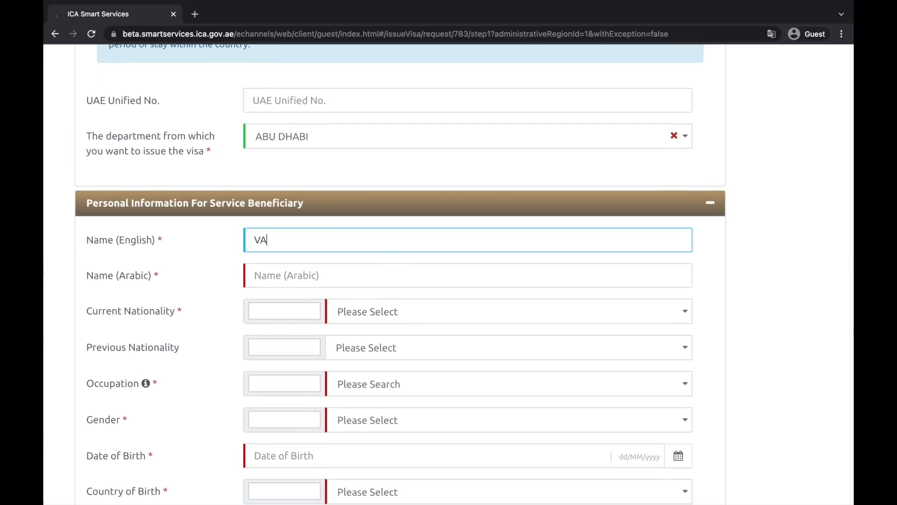
Finish the beneficiary's English name and set INDIA as current and previous nationality
type("AGISH")
key("Tab")
scroll(428, 340, "down", 2)
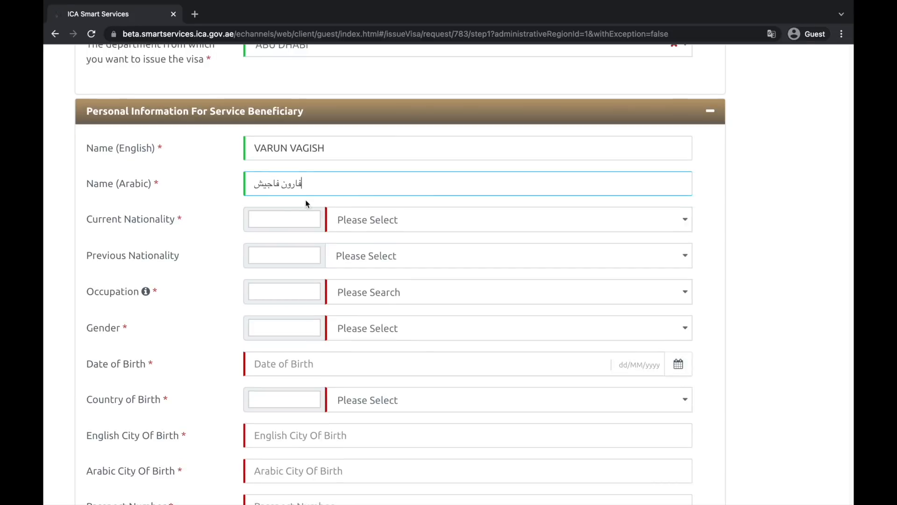
left_click(374, 226)
type("india")
left_click(374, 266)
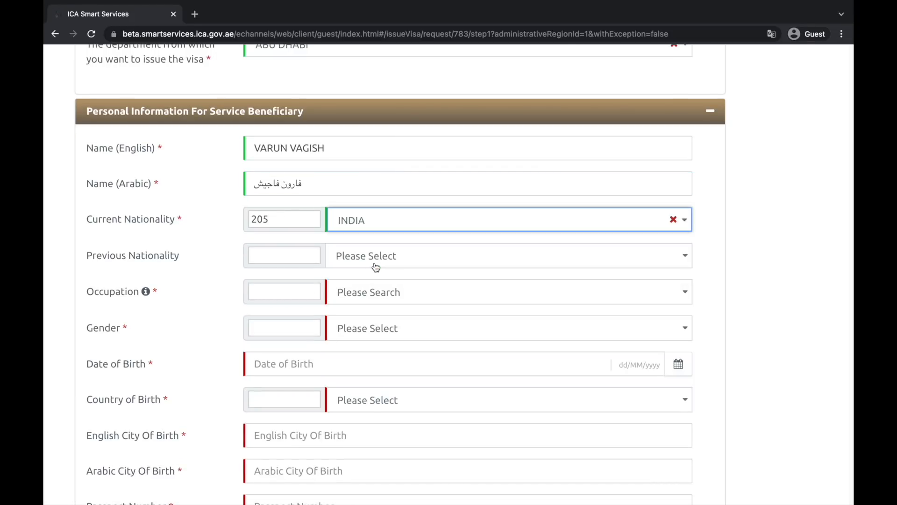
left_click(409, 269)
type("india")
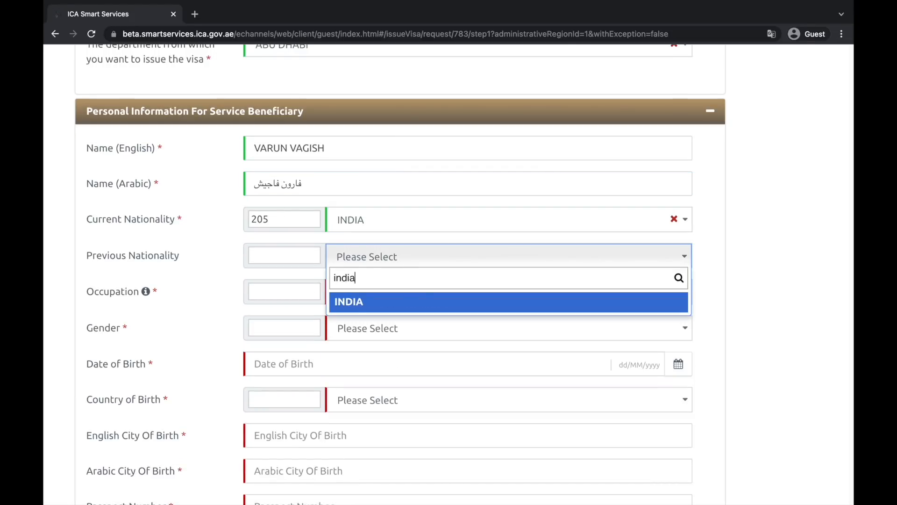
left_click(410, 301)
Search the occupation list and select SOCIAL MEDIA SPECIALIST
left_click(417, 301)
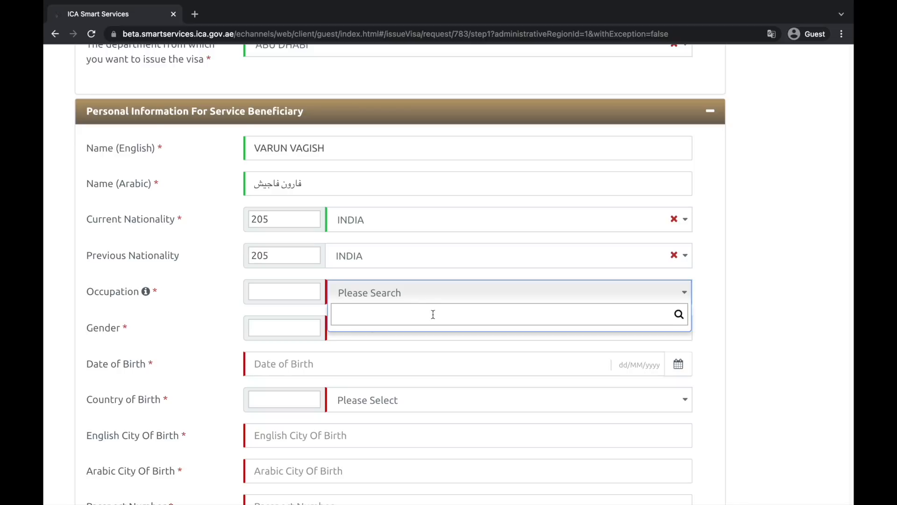
type("social")
key("ctrl+a")
type("service")
key("ctrl+a")
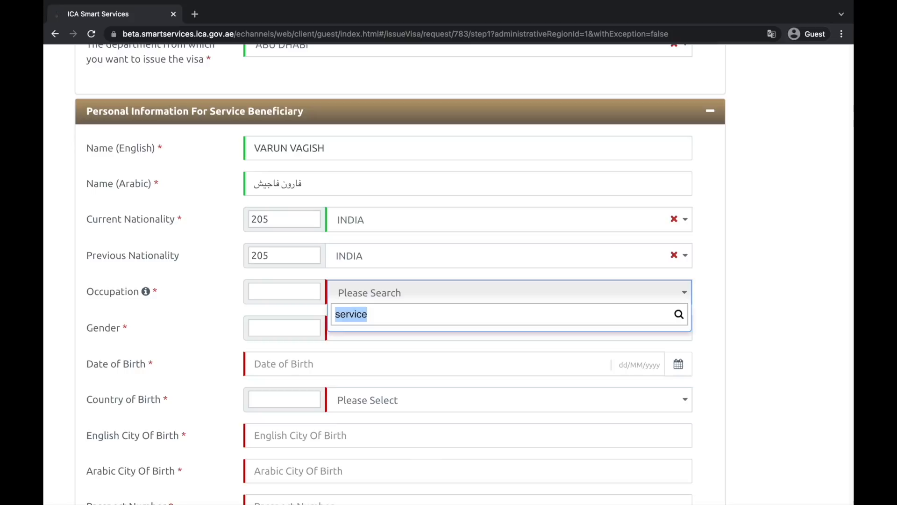
type("gover")
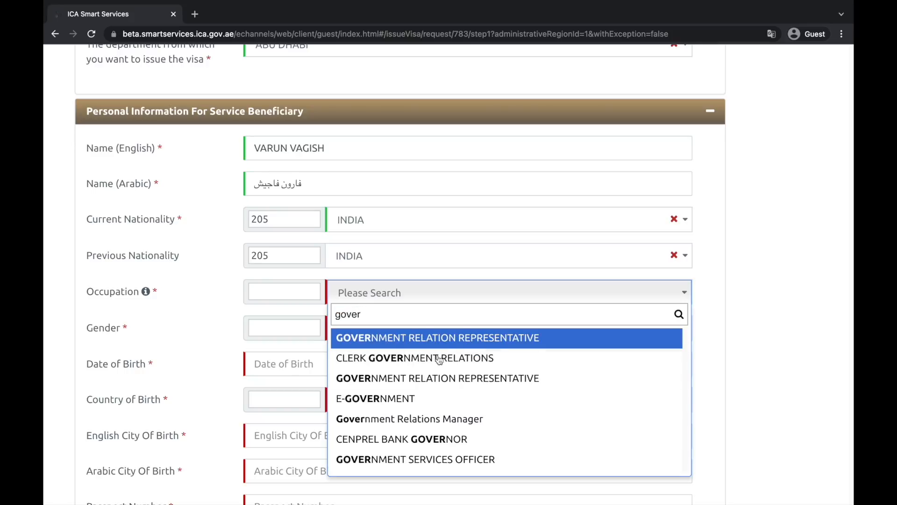
key("ctrl+a")
key("BackSpace")
type("busines")
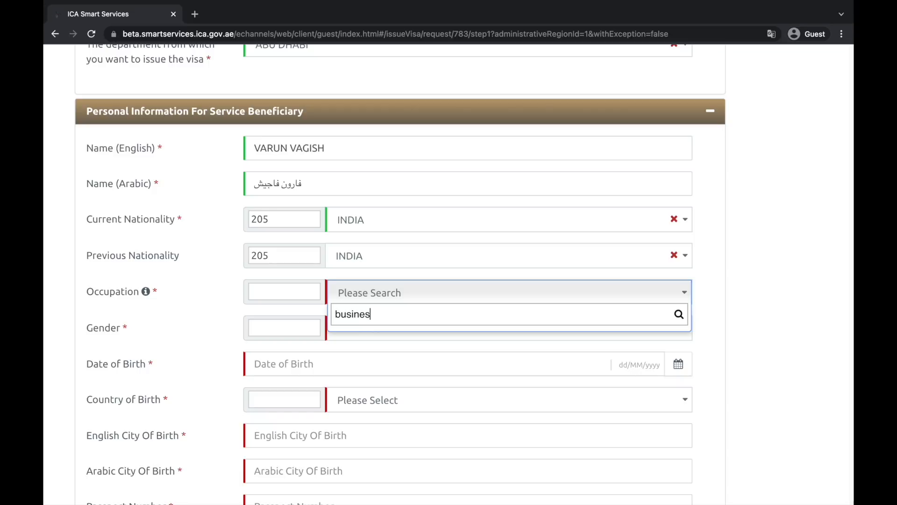
type("s")
key("ctrl+a")
key("BackSpace")
type("social")
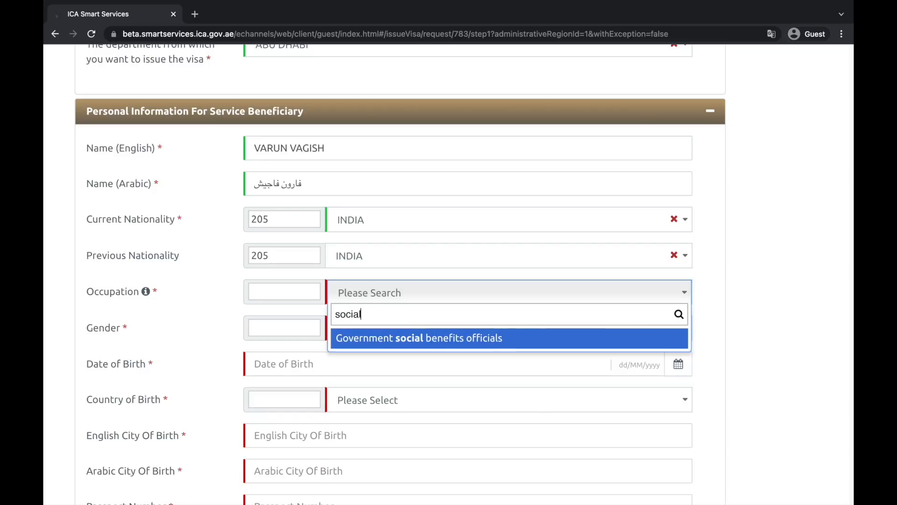
type("a")
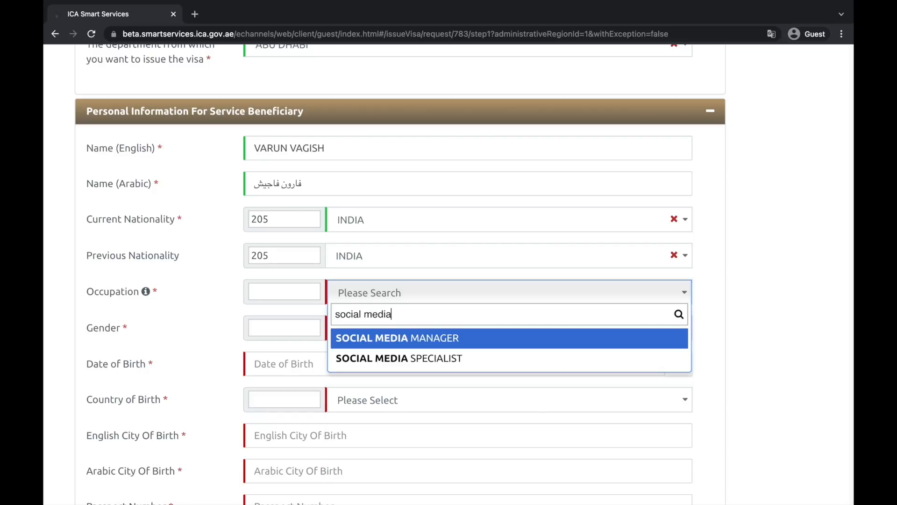
left_click(430, 360)
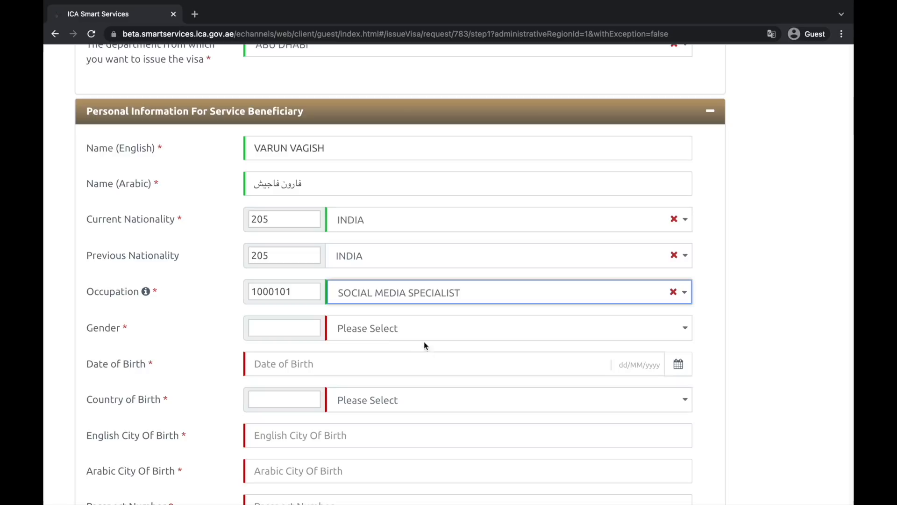
Set the beneficiary's gender to MALE and date of birth to 01/01/2001
scroll(418, 322, "down", 1)
scroll(419, 318, "down", 1)
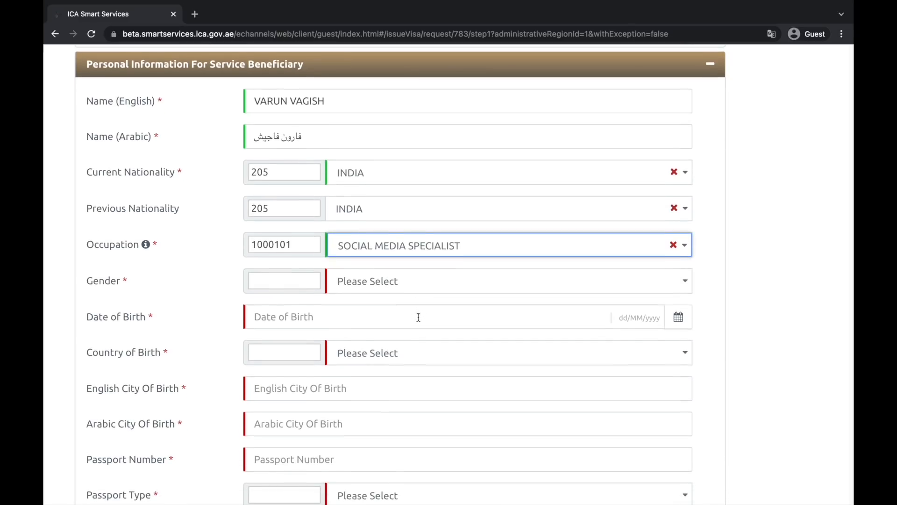
left_click(405, 284)
left_click(395, 346)
scroll(399, 353, "down", 2)
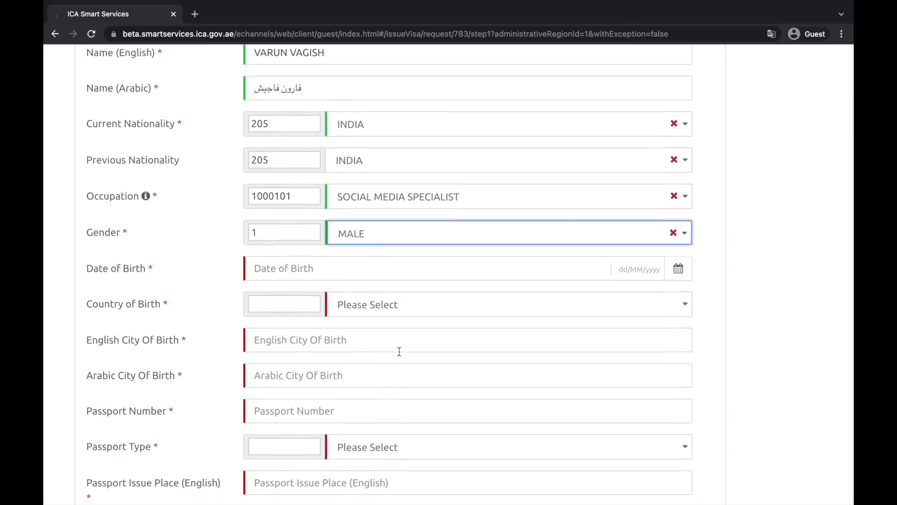
left_click(420, 262)
left_click(275, 147)
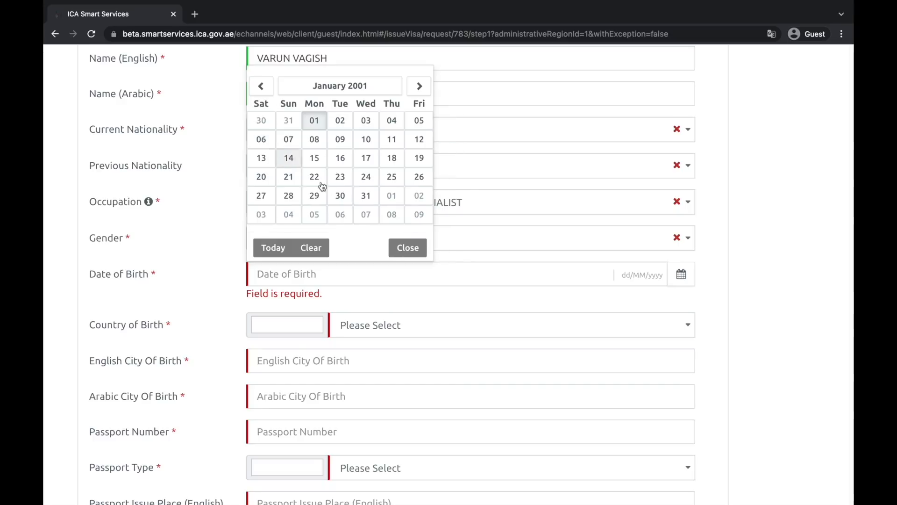
left_click(315, 122)
Set country of birth to INDIA and city of birth to delhi
scroll(707, 298, "down", 2)
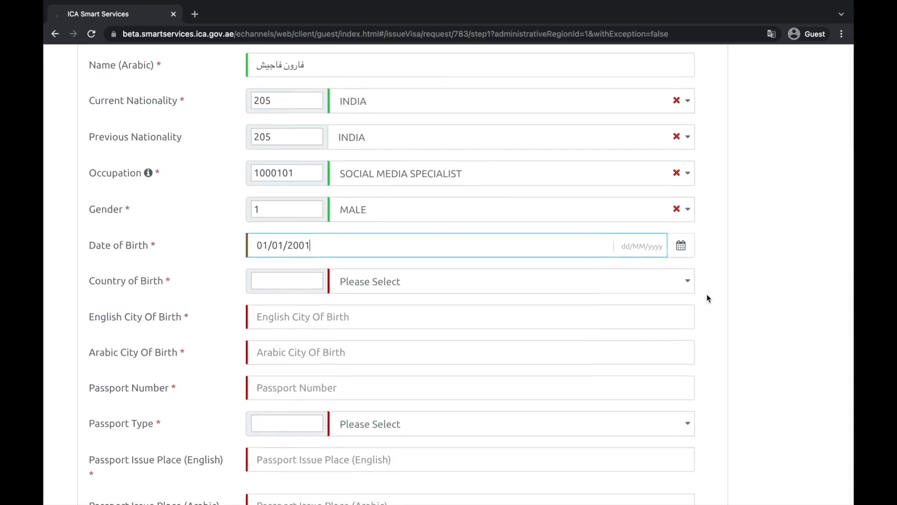
scroll(419, 244, "down", 3)
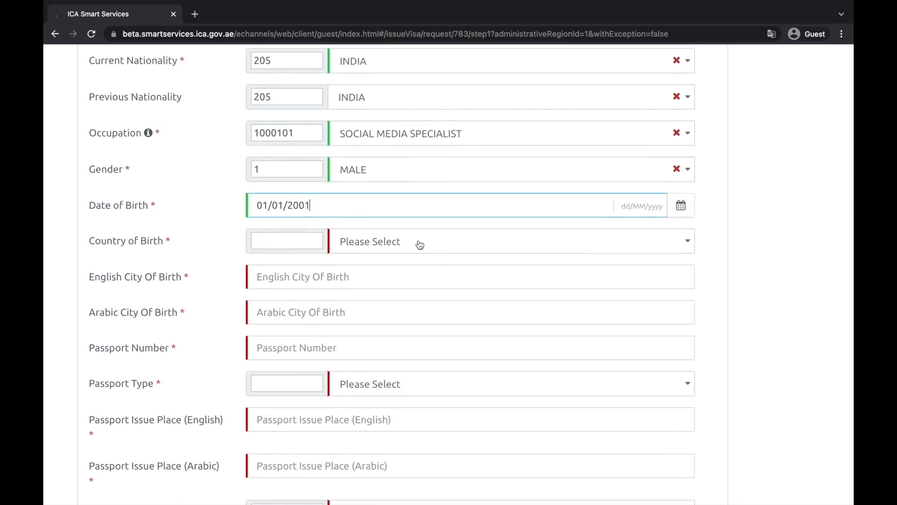
left_click(432, 182)
type("india")
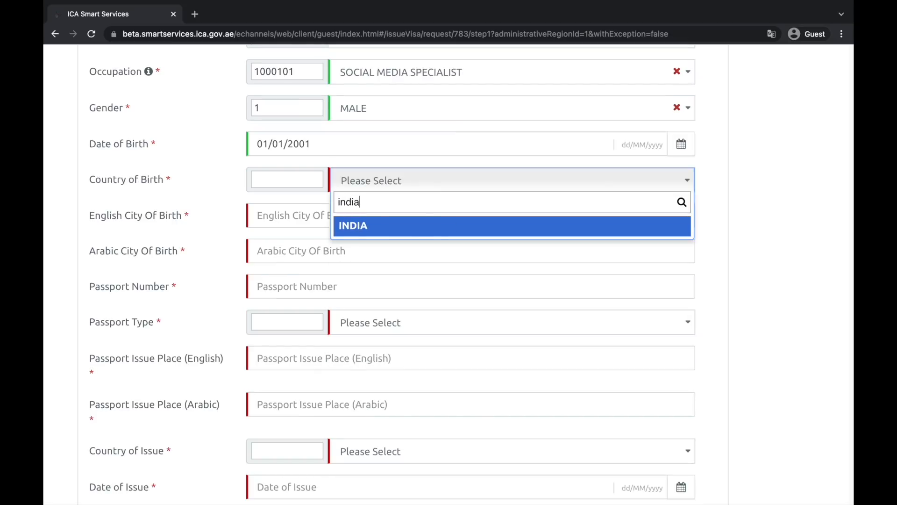
left_click(401, 230)
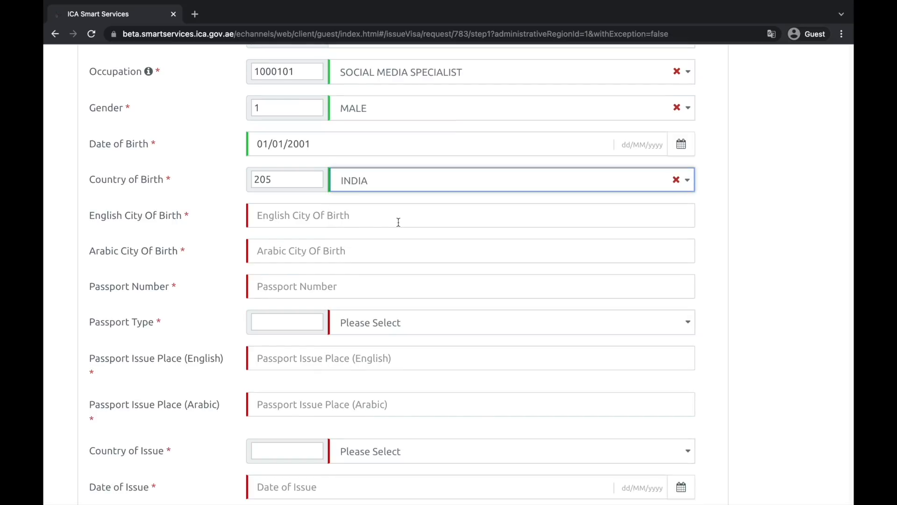
left_click(326, 218)
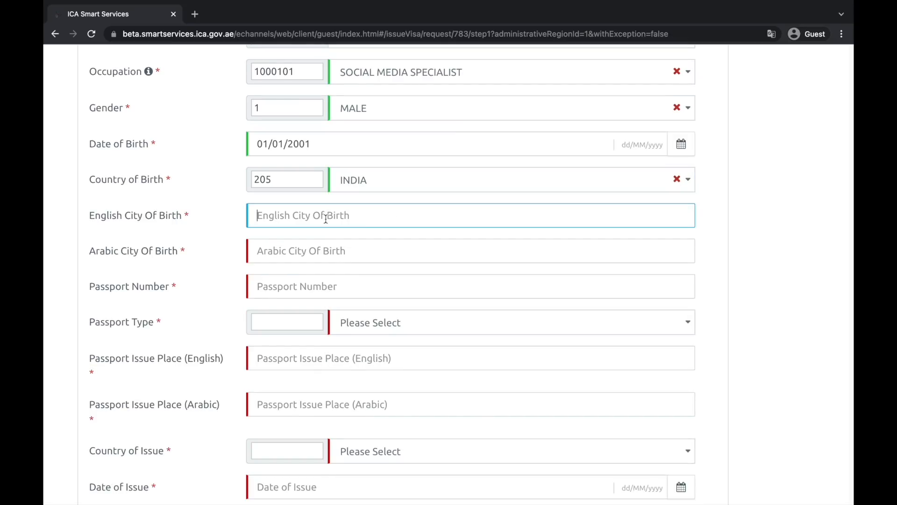
type("delhi")
left_click(363, 257)
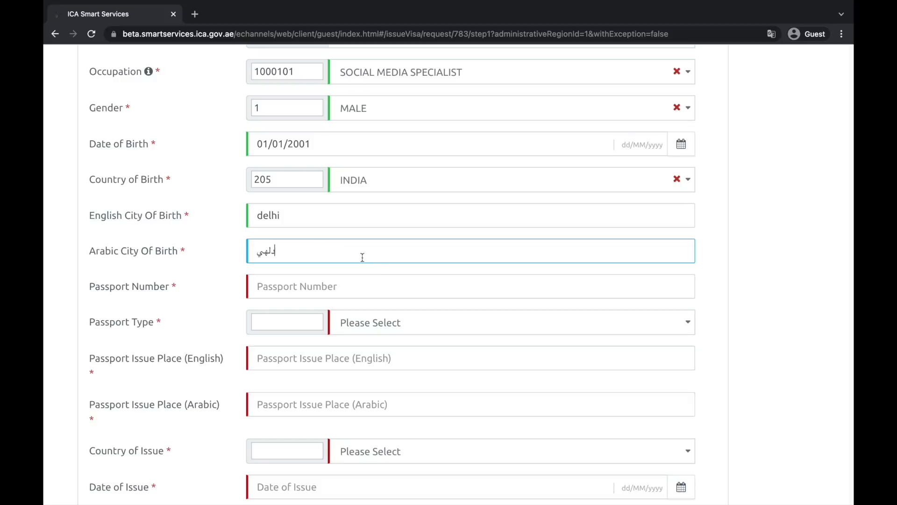
left_click(347, 286)
scroll(347, 287, "down", 3)
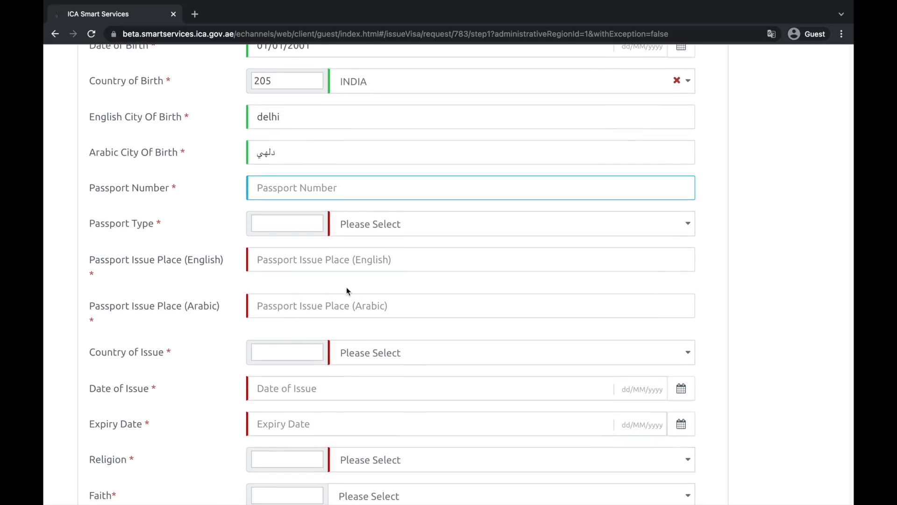
Enter the passport number, ORDINARY PASSPORT type, and delhi as issue place in both languages
type("z1234")
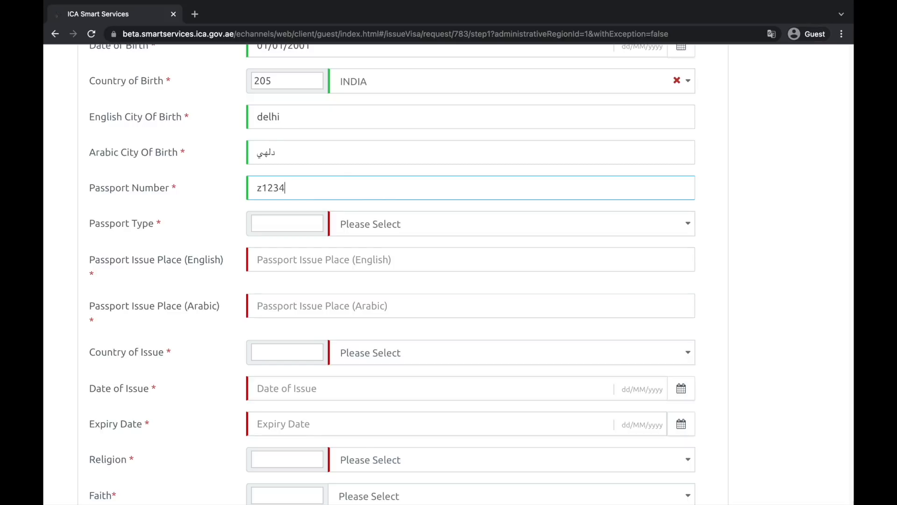
type("567")
key("Tab")
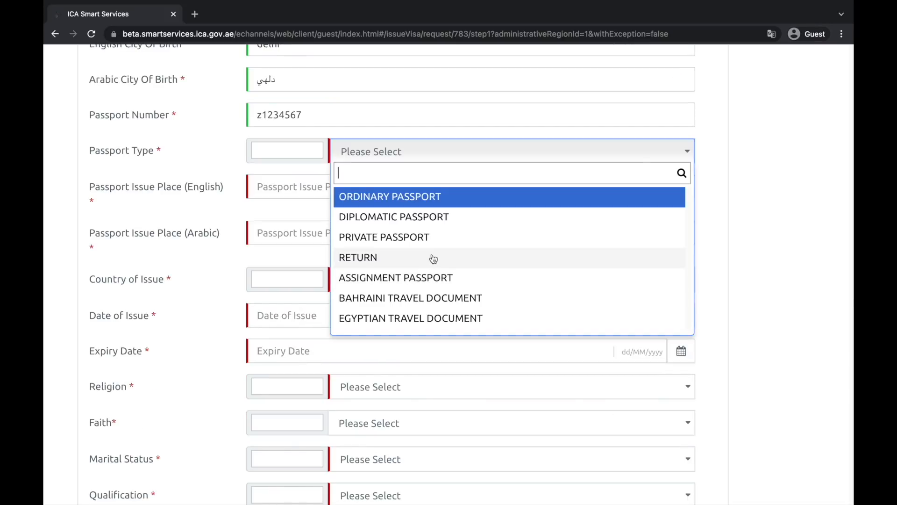
left_click(410, 200)
left_click(348, 188)
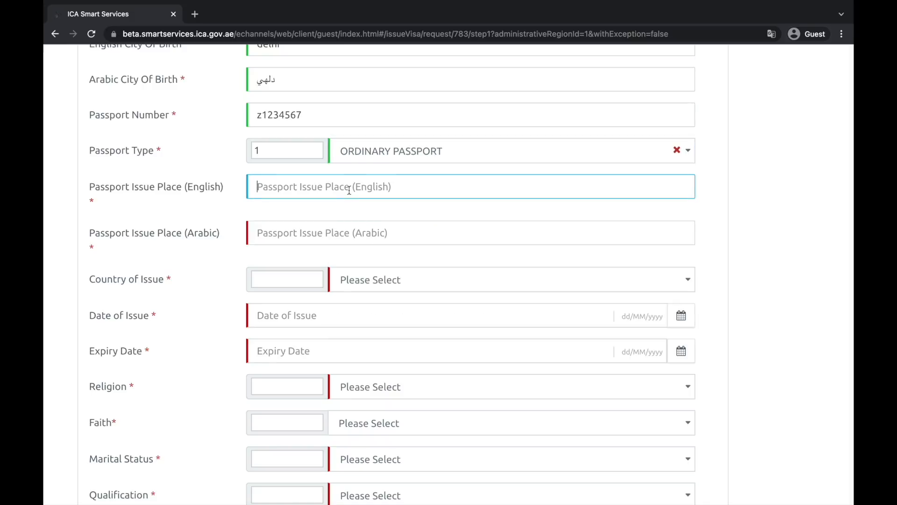
type("delhi")
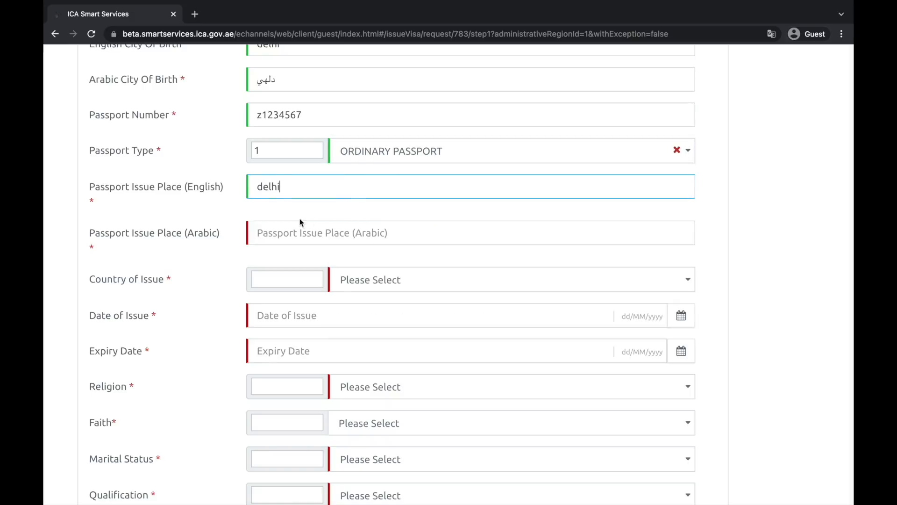
left_click(315, 235)
type("دلهي")
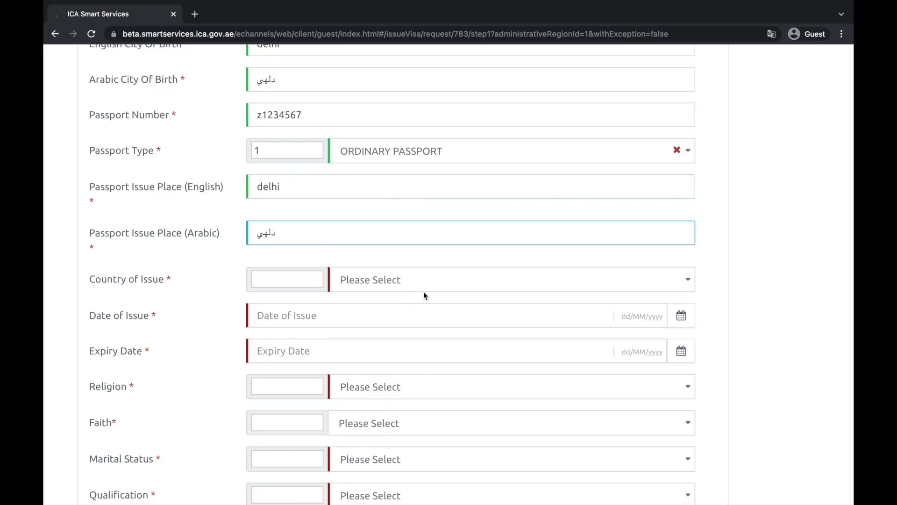
Set the passport's country of issue to INDIA and date of issue to 01/01/2021
scroll(423, 295, "down", 1)
left_click(444, 220)
type("iid")
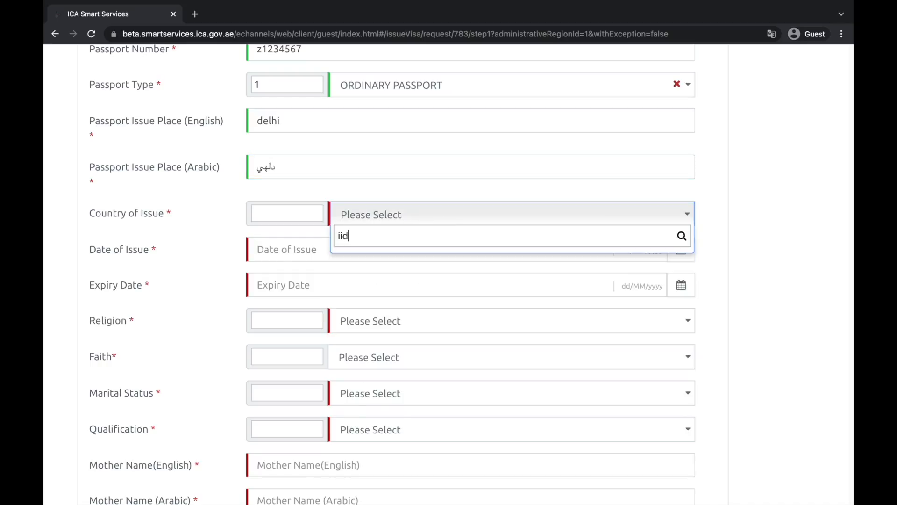
key("BackSpace")
key("BackSpace")
type("ndia")
left_click(355, 255)
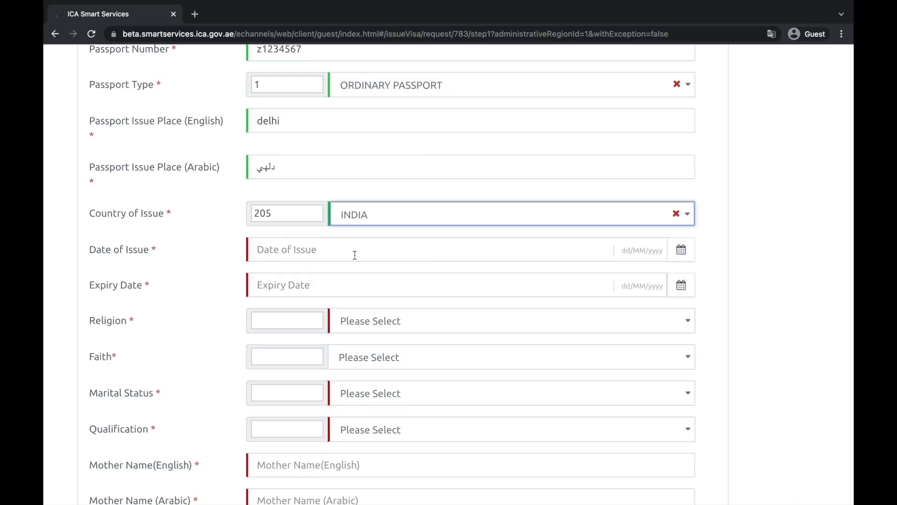
left_click(371, 252)
left_click(681, 250)
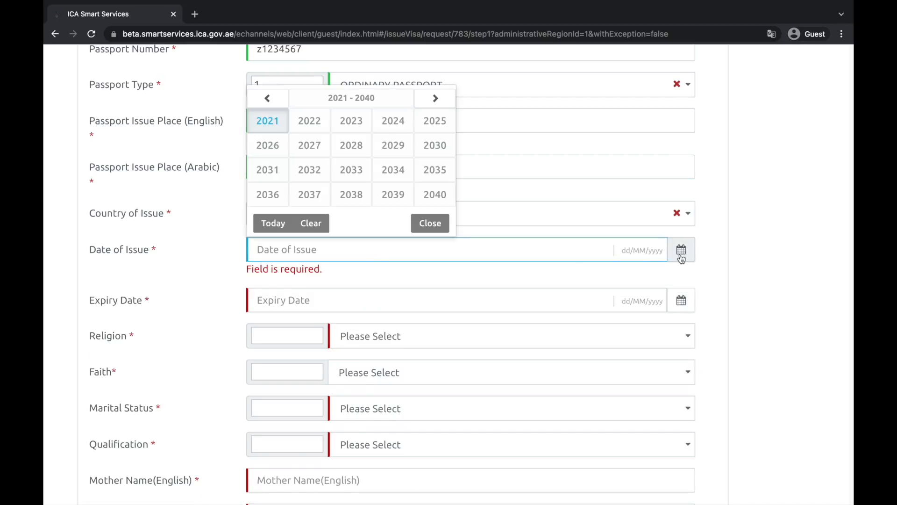
left_click(274, 125)
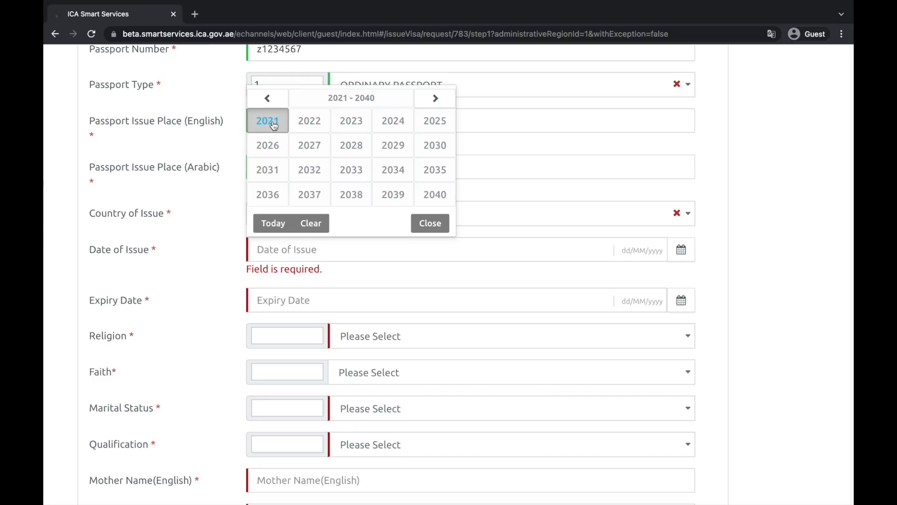
left_click(280, 123)
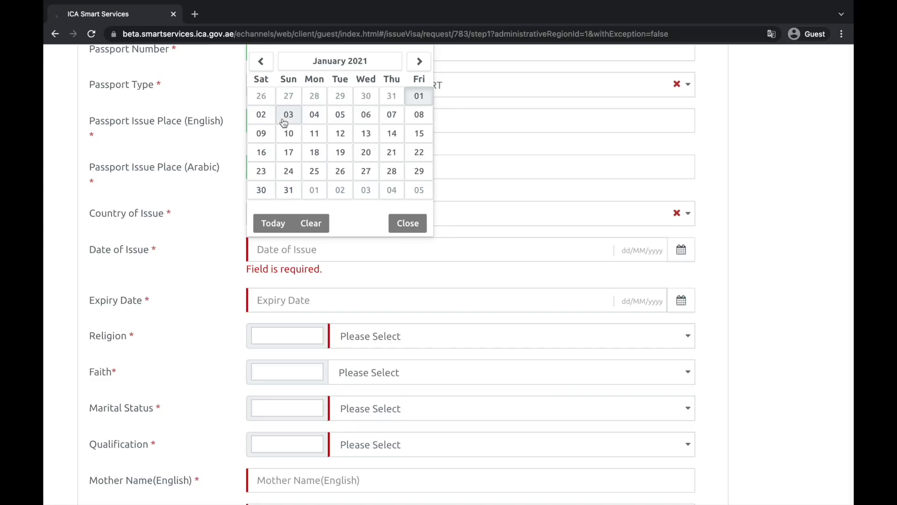
left_click(418, 96)
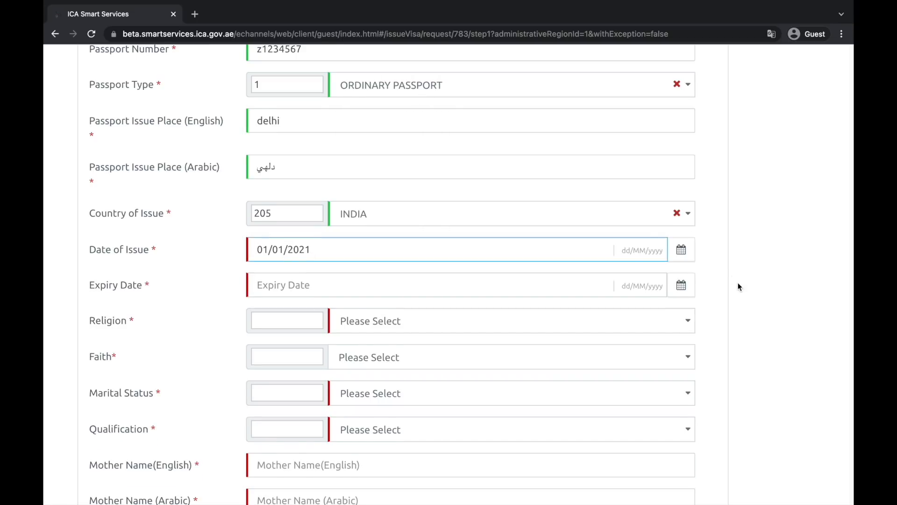
scroll(739, 286, "down", 2)
left_click(557, 226)
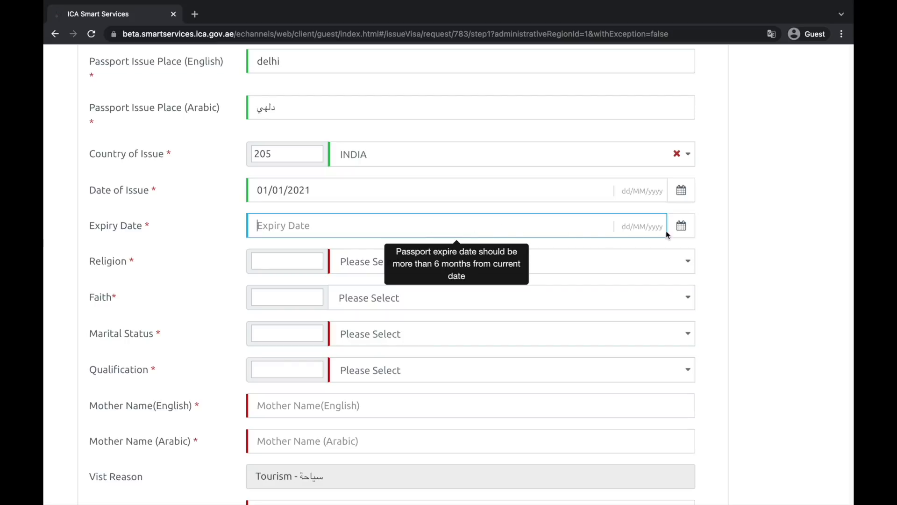
Set passport expiry to 31/12/2030, religion to HINDUISM and faith to Hindu
left_click(681, 226)
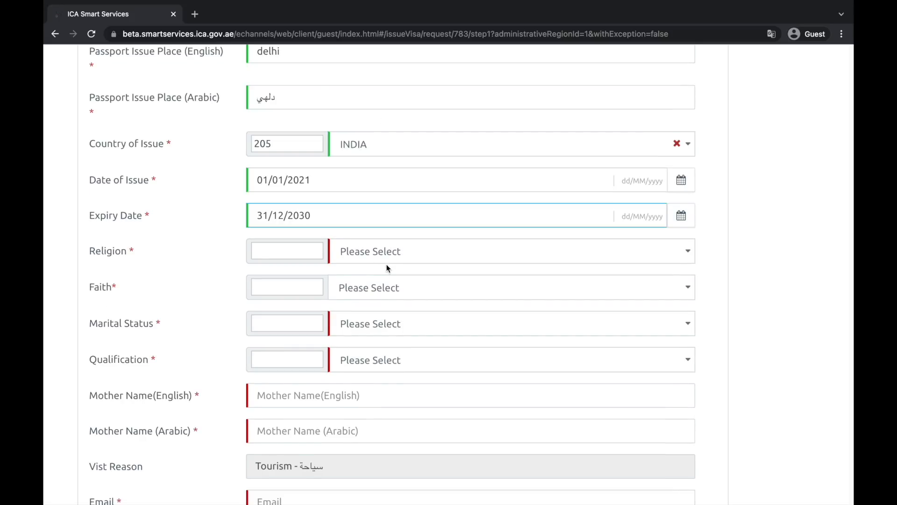
left_click(434, 256)
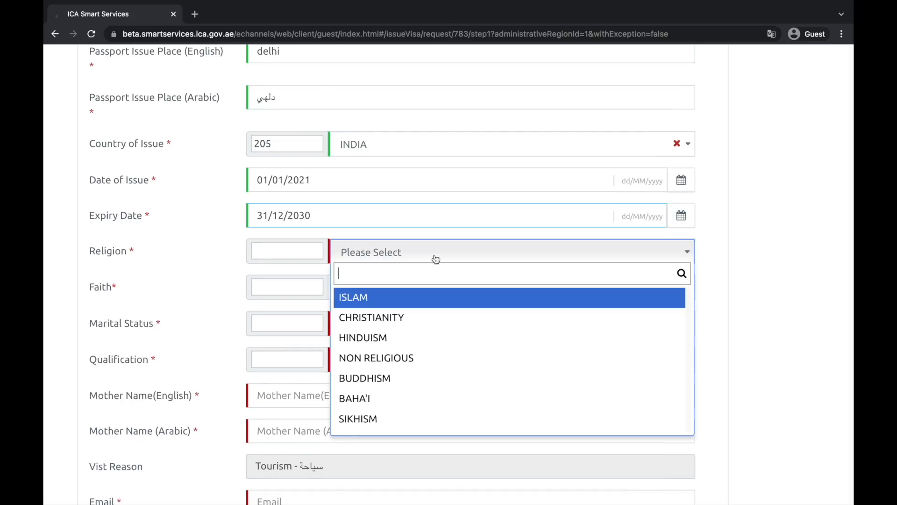
scroll(445, 348, "down", 2)
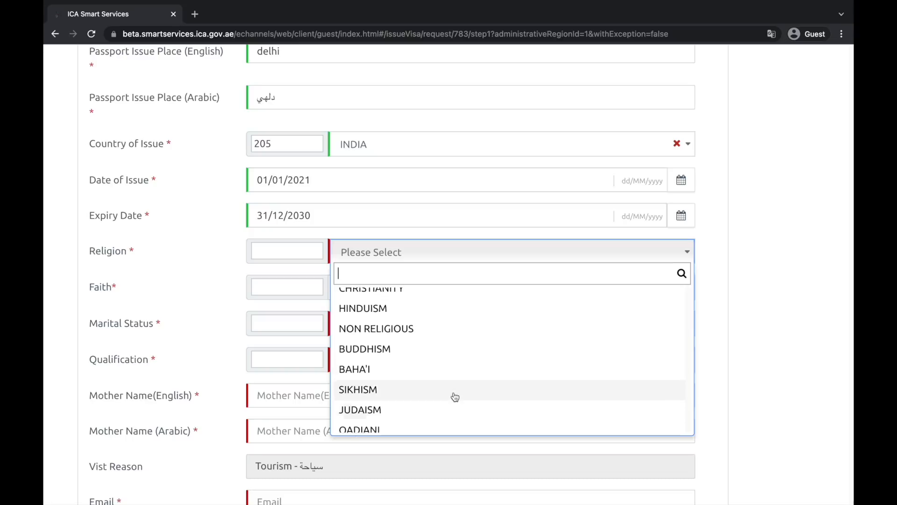
scroll(434, 396, "up", 2)
left_click(424, 362)
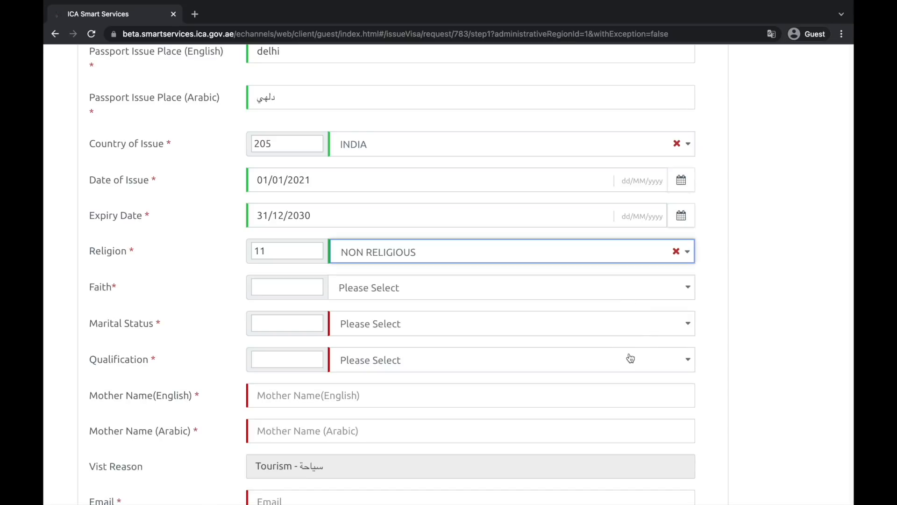
left_click(637, 293)
left_click(755, 276)
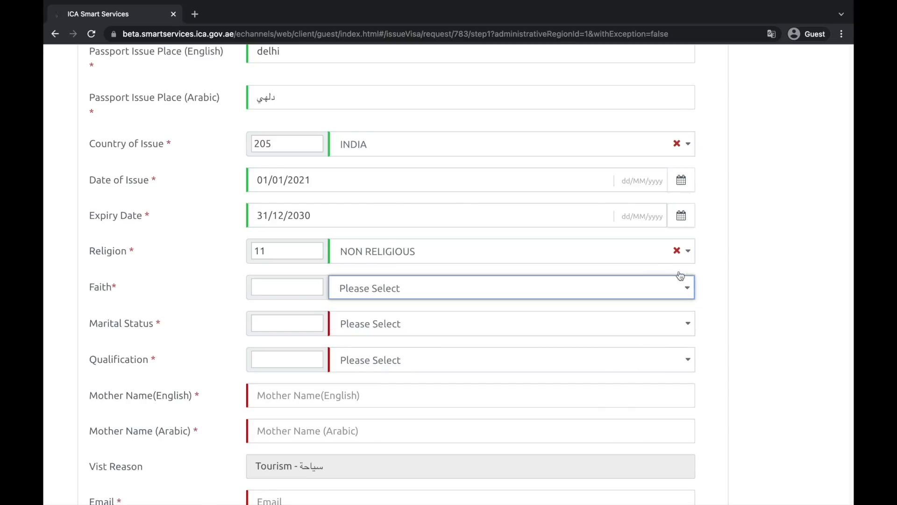
left_click(619, 256)
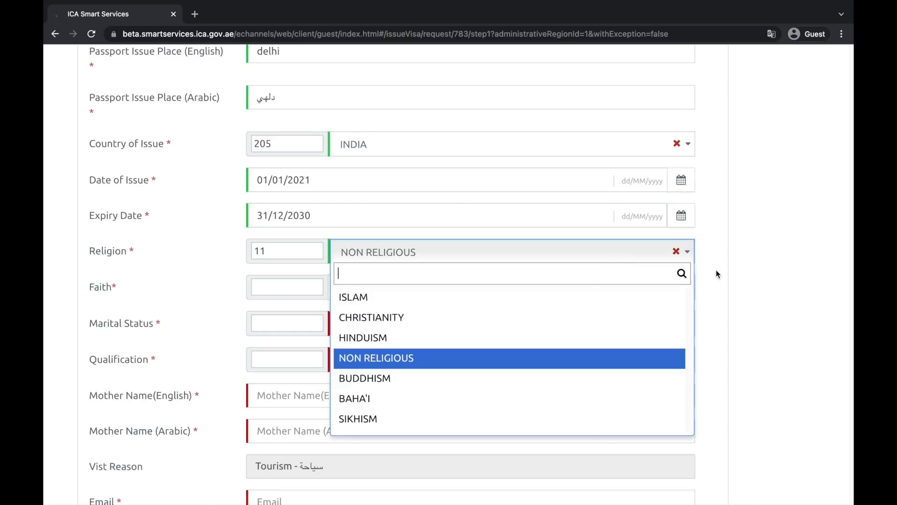
left_click(477, 336)
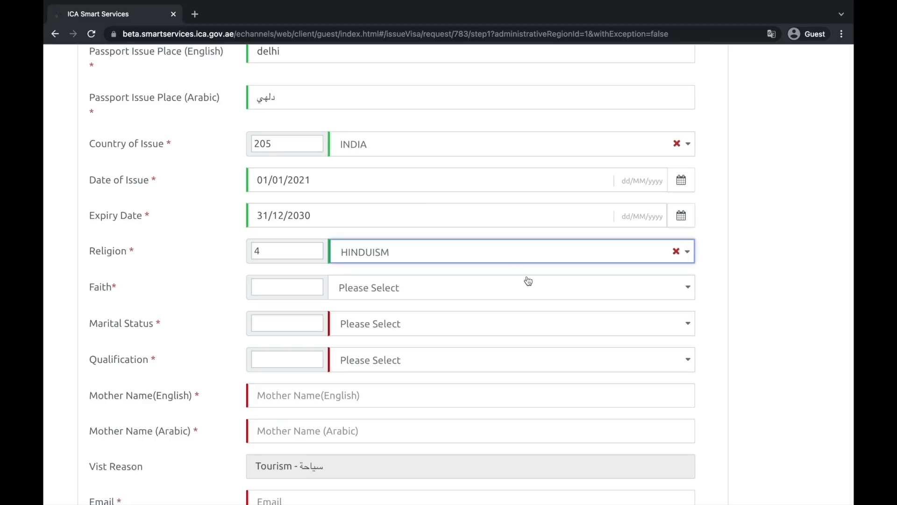
left_click(496, 288)
left_click(455, 337)
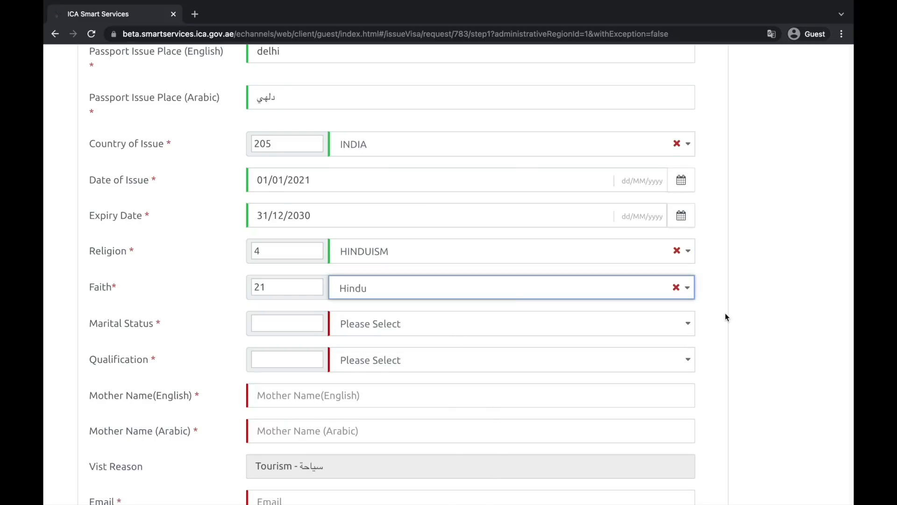
scroll(727, 322, "down", 2)
left_click(610, 239)
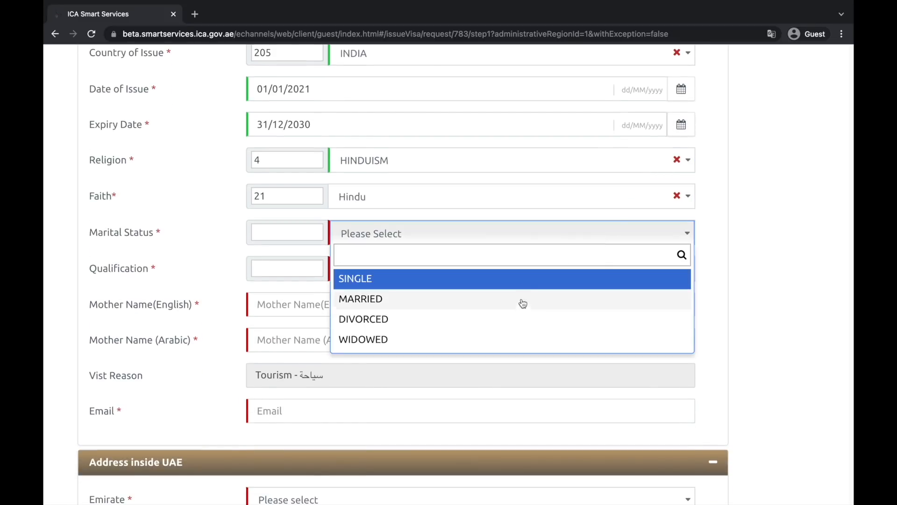
Set marital status to SINGLE and qualification to DOCTORAL
left_click(399, 280)
scroll(565, 289, "down", 1)
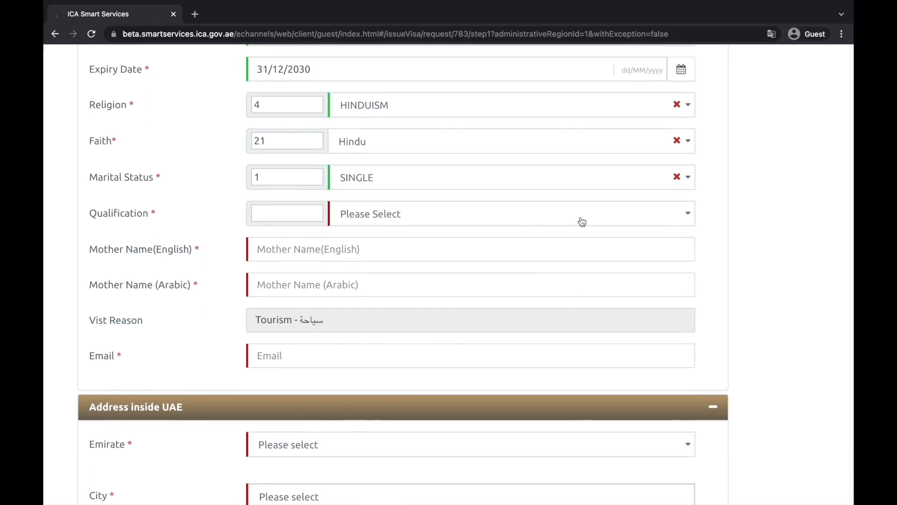
left_click(580, 219)
scroll(455, 342, "down", 2)
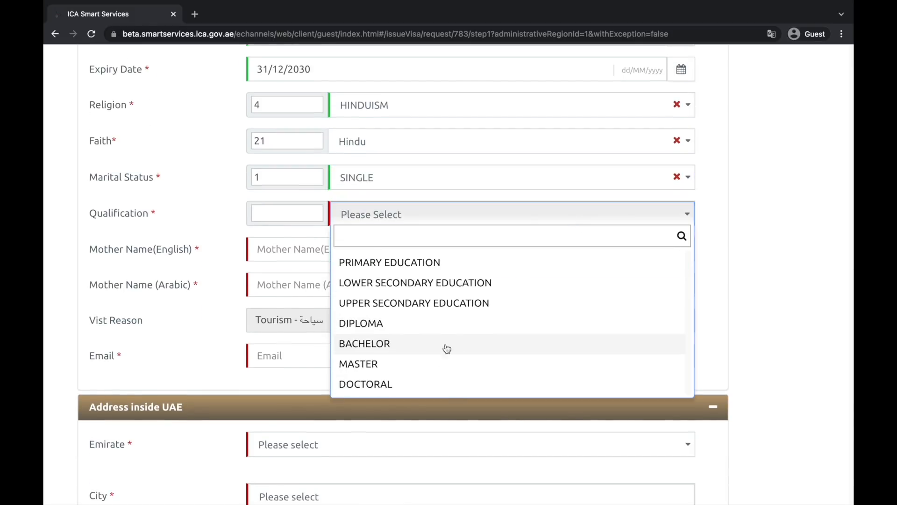
left_click(402, 380)
Set qualification country INDIA, education details 'phd in mass communication', and begin the mother's English name
scroll(482, 304, "down", 1)
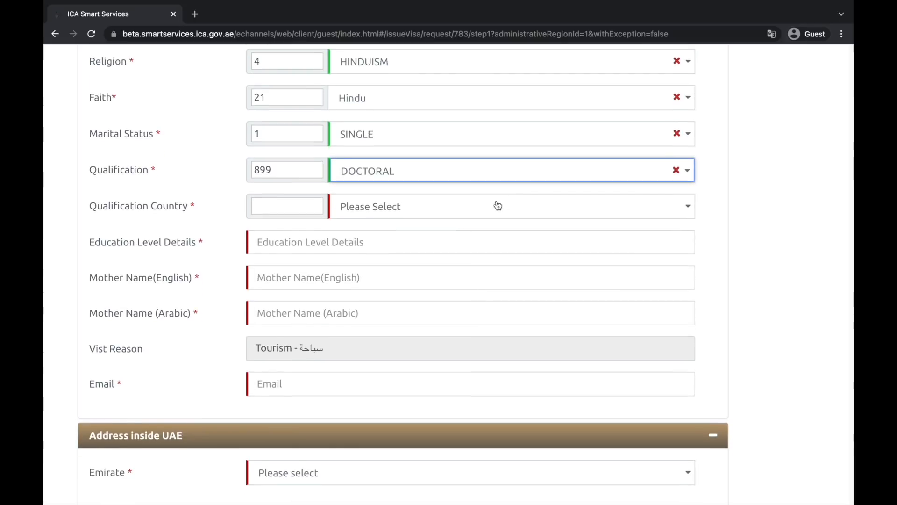
left_click(526, 210)
type("indna")
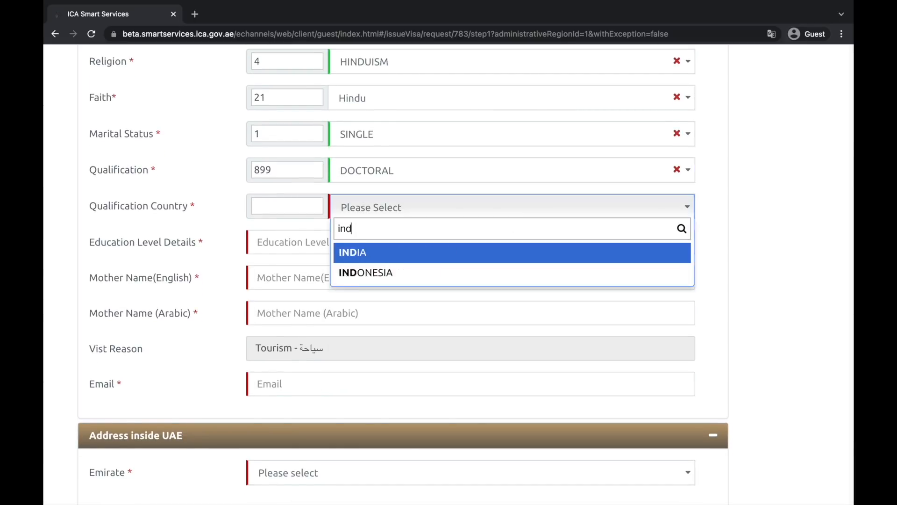
key("BackSpace")
key("BackSpace")
type("ia")
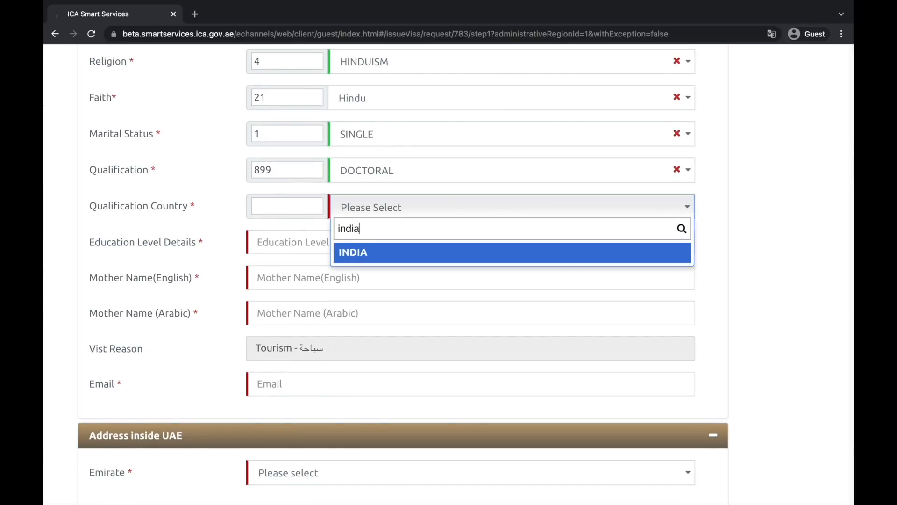
left_click(428, 252)
left_click(400, 250)
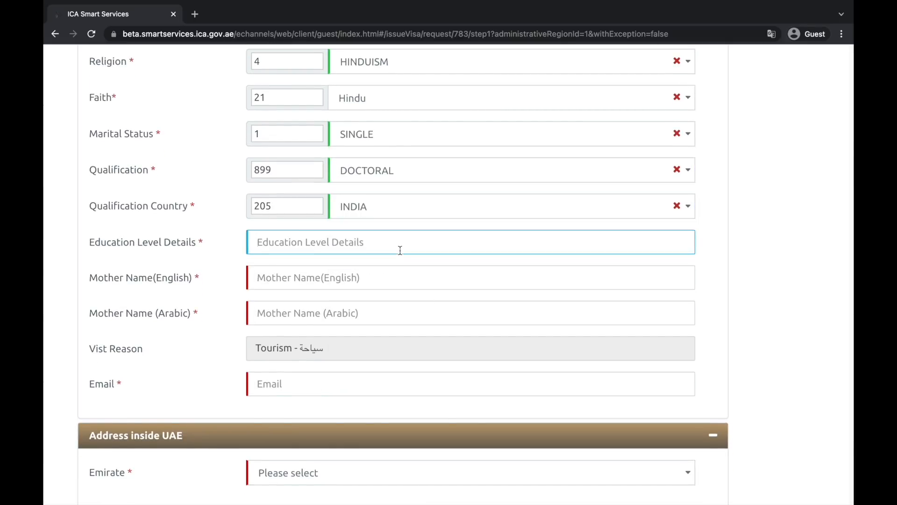
type("phd in mass co")
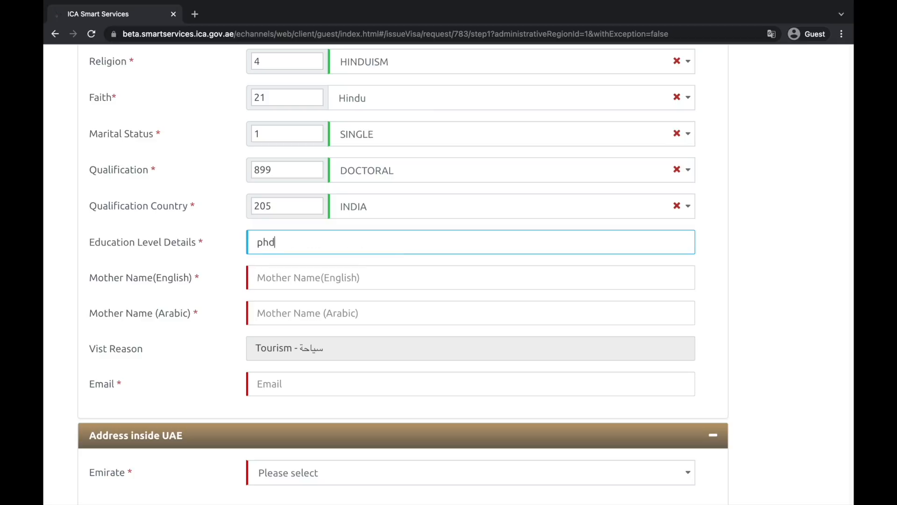
type("mmunication")
key("Tab")
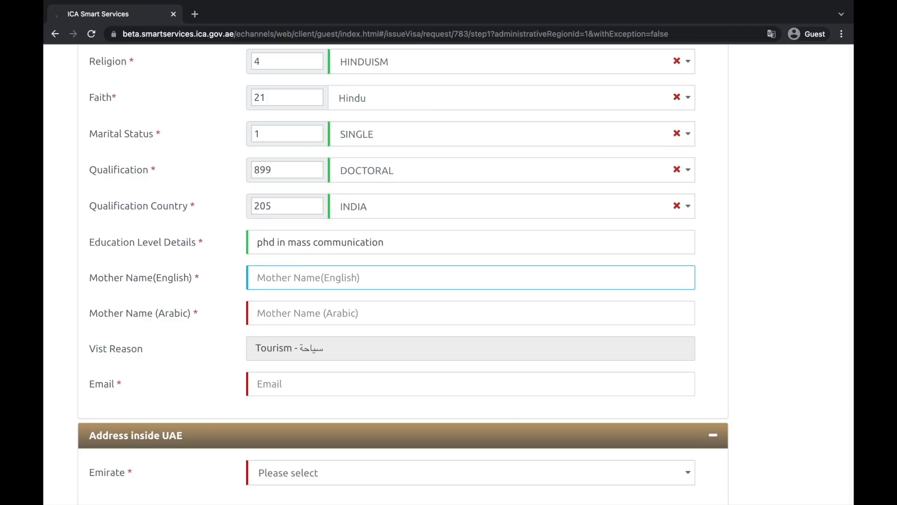
type("MOTHER")
type("S NAME")
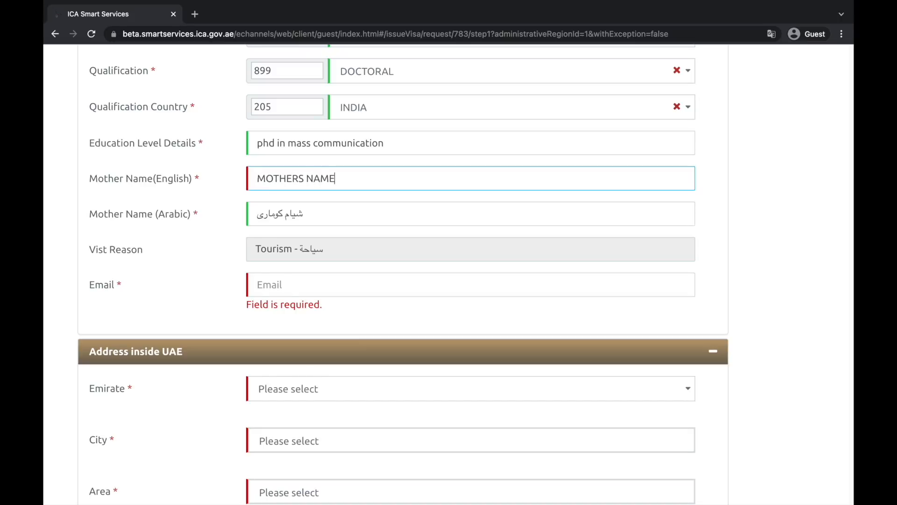
Move past the mother's Arabic name and enter the applicant's e-mail address so it validates
left_click(364, 219)
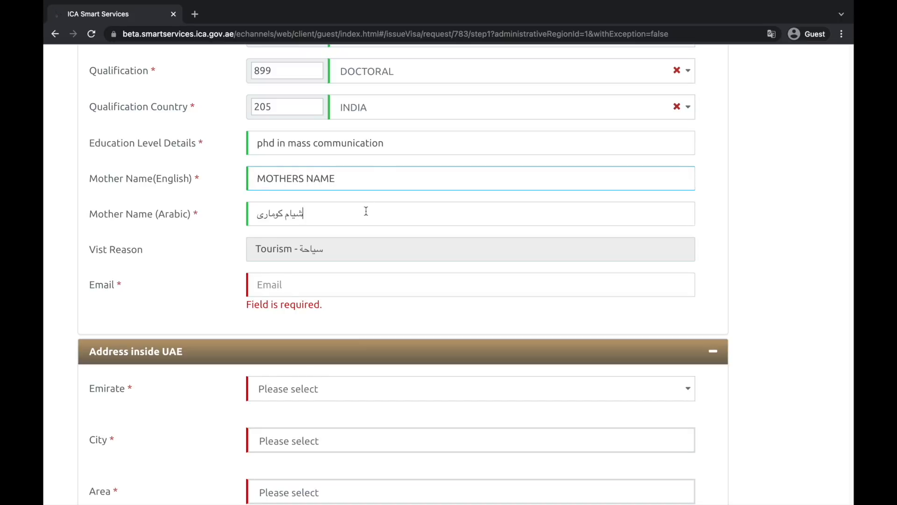
left_click(341, 285)
type("email@")
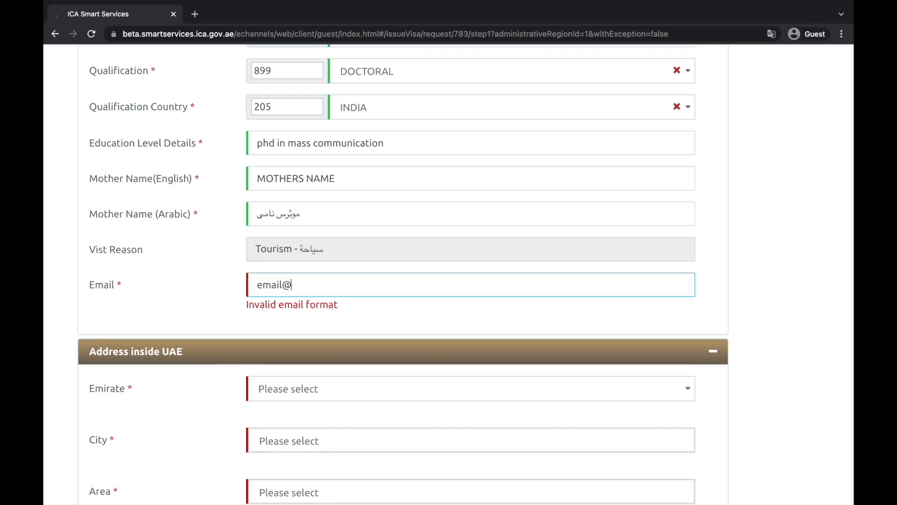
type("gmail.com")
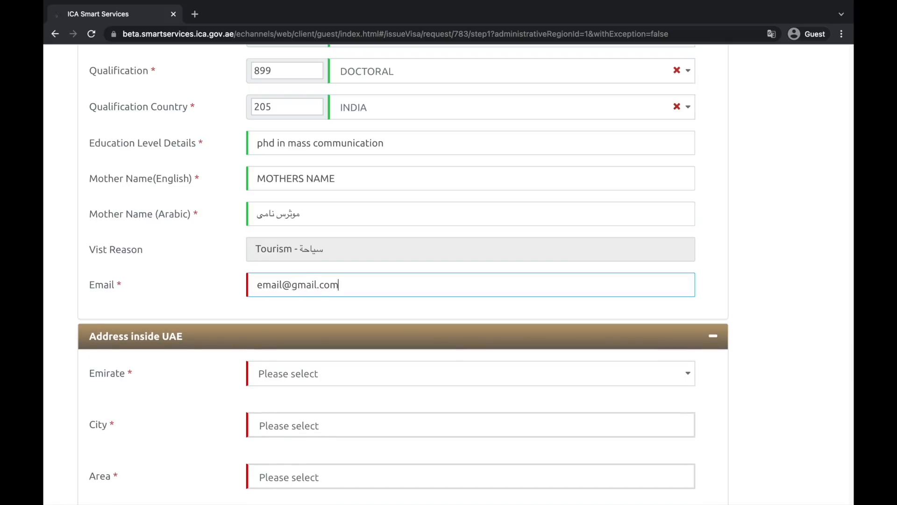
left_click(741, 287)
Look over the Address inside UAE section and open the Emirate dropdown
scroll(740, 287, "down", 3)
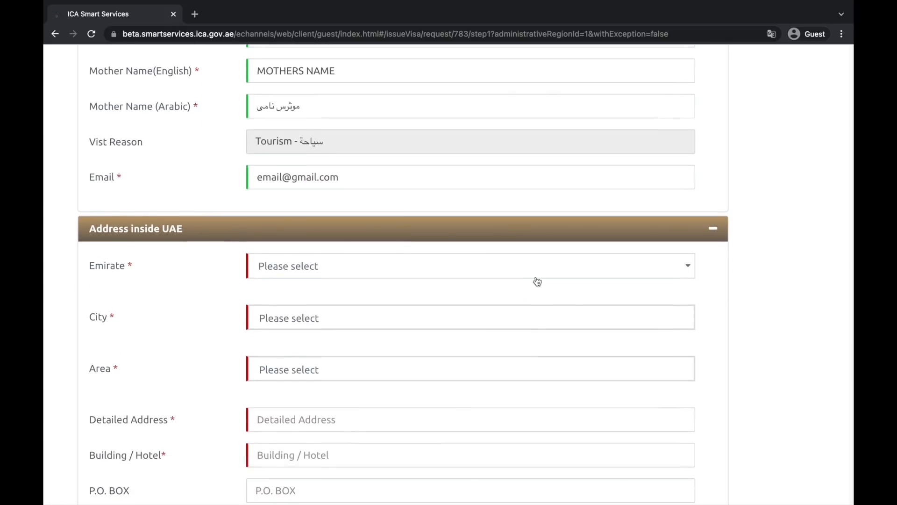
scroll(537, 262, "down", 1)
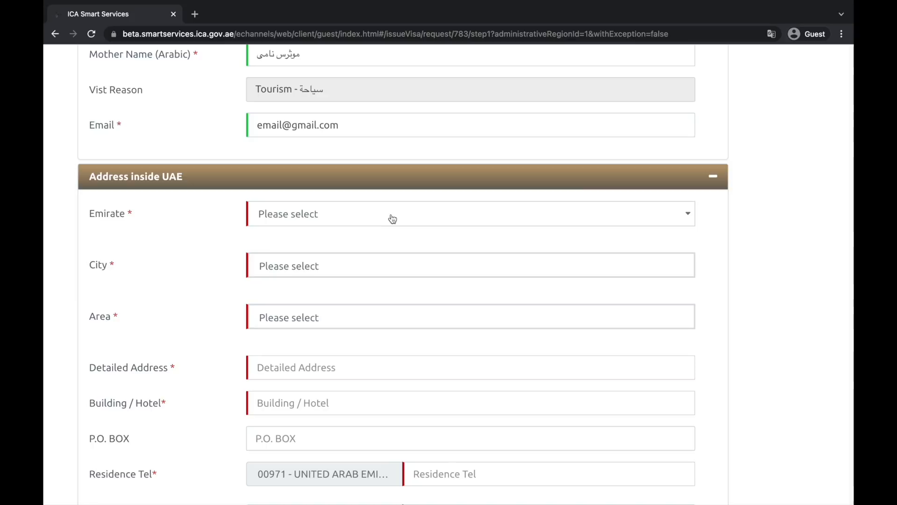
scroll(125, 213, "down", 1)
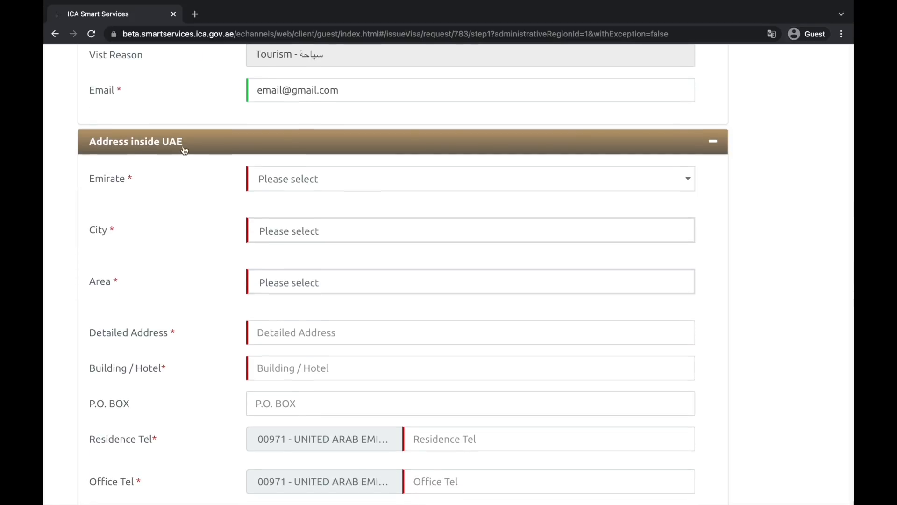
scroll(182, 178, "down", 1)
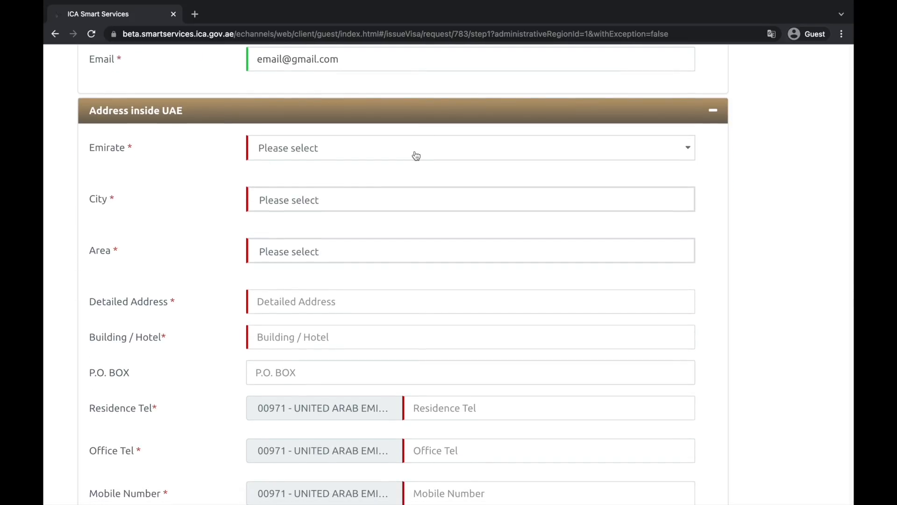
scroll(384, 217, "down", 2)
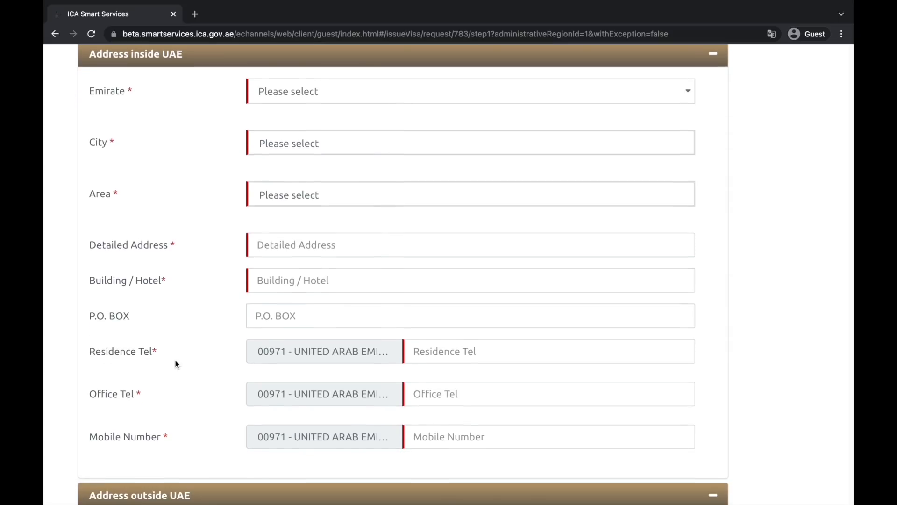
scroll(177, 364, "down", 1)
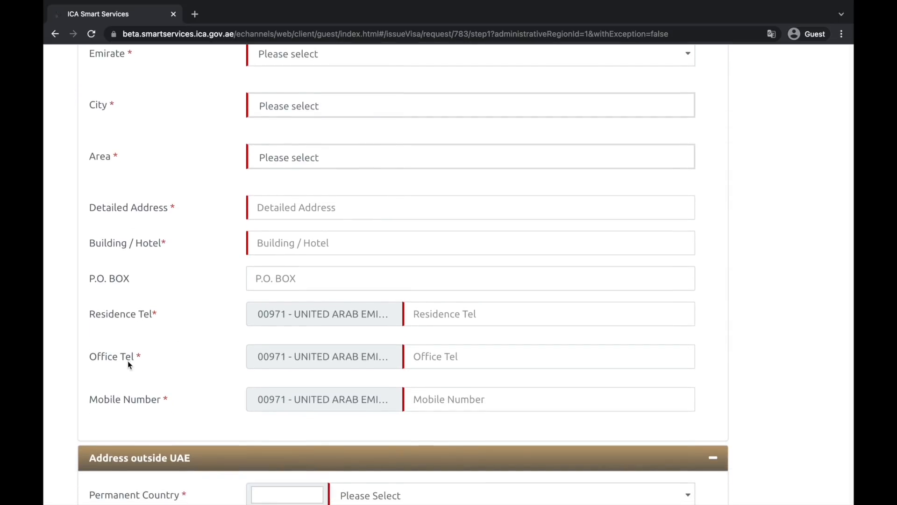
scroll(235, 376, "up", 3)
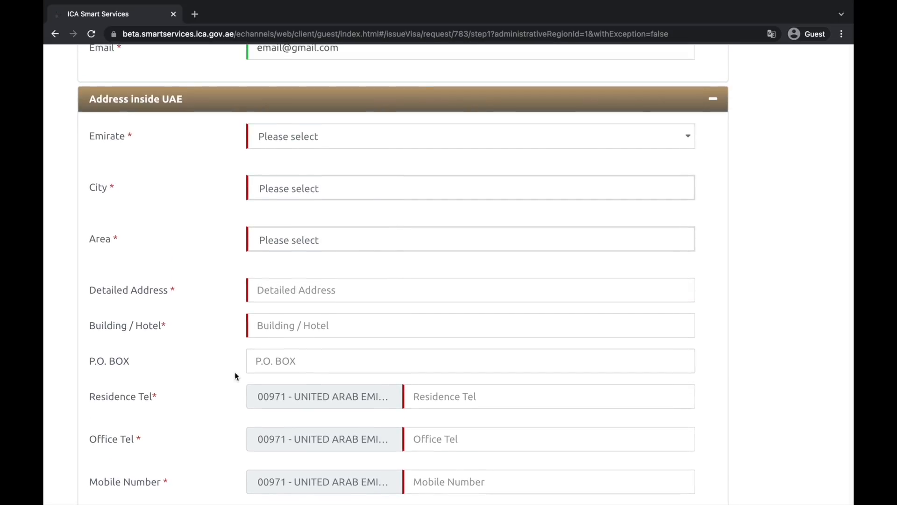
scroll(436, 136, "up", 1)
left_click(438, 161)
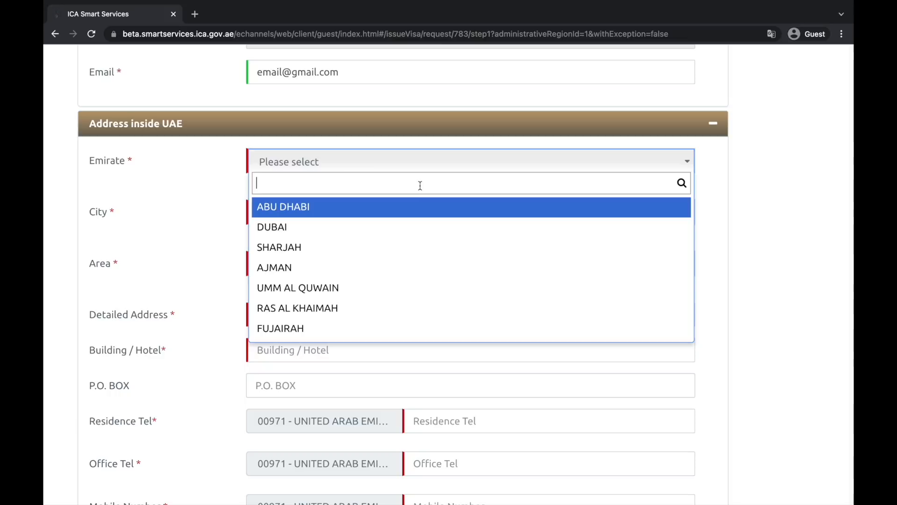
Set Emirate and City to ABU DHABI and Area to Al Aliah Island
left_click(367, 207)
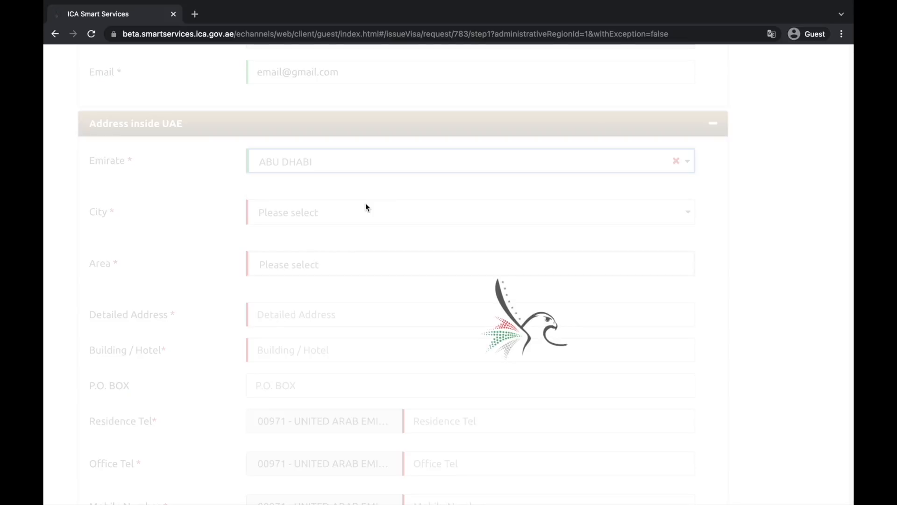
left_click(363, 223)
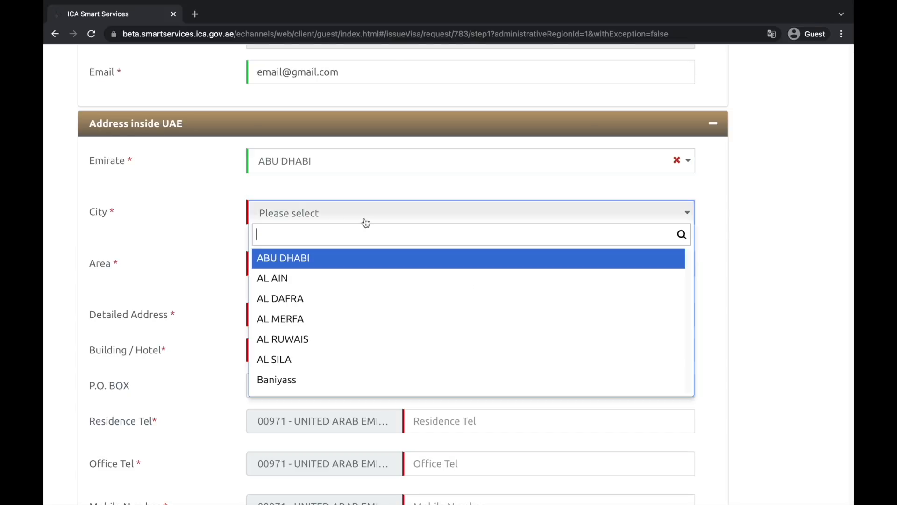
left_click(311, 258)
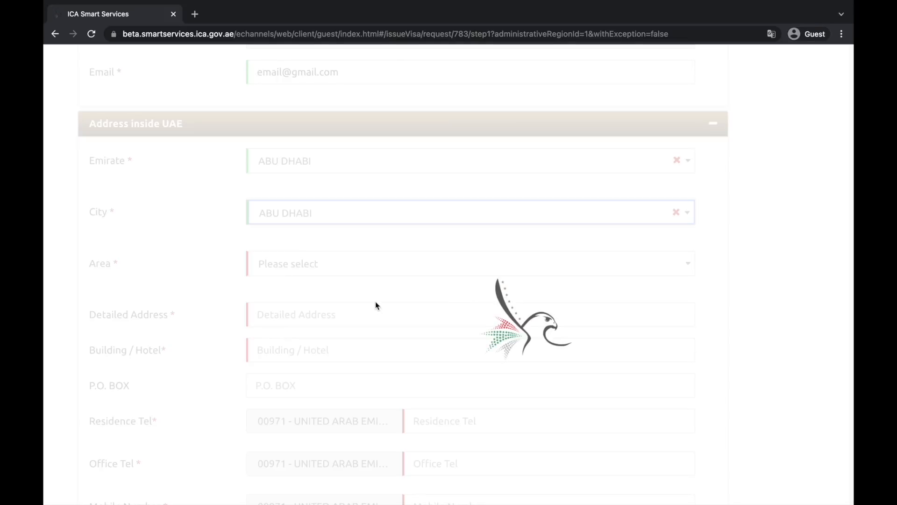
scroll(359, 308, "down", 1)
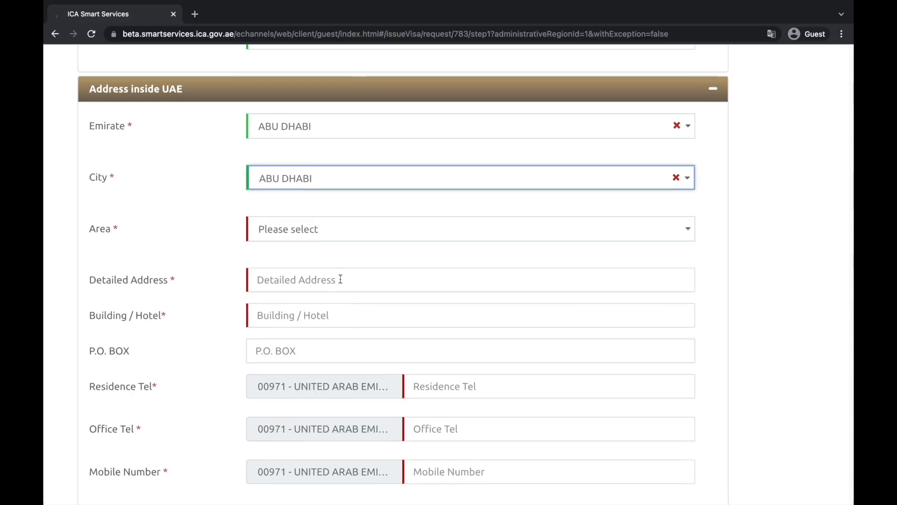
left_click(337, 241)
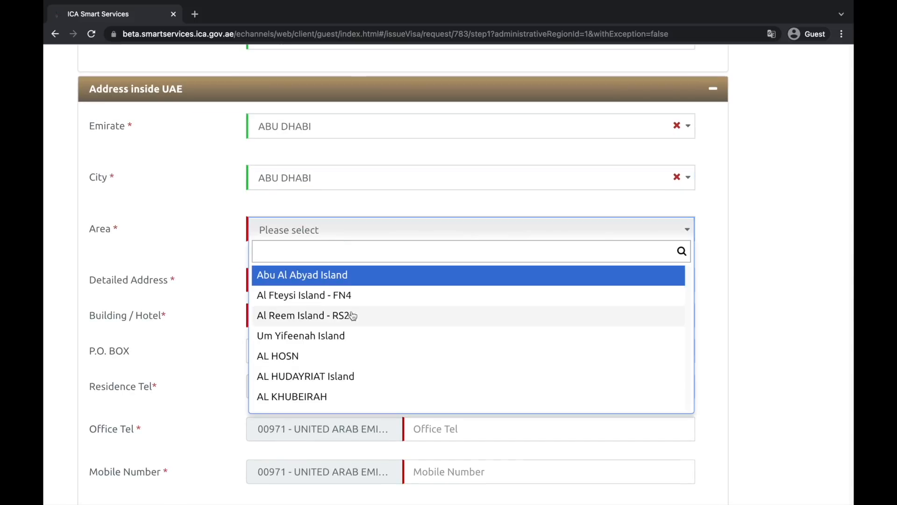
scroll(345, 367, "down", 5)
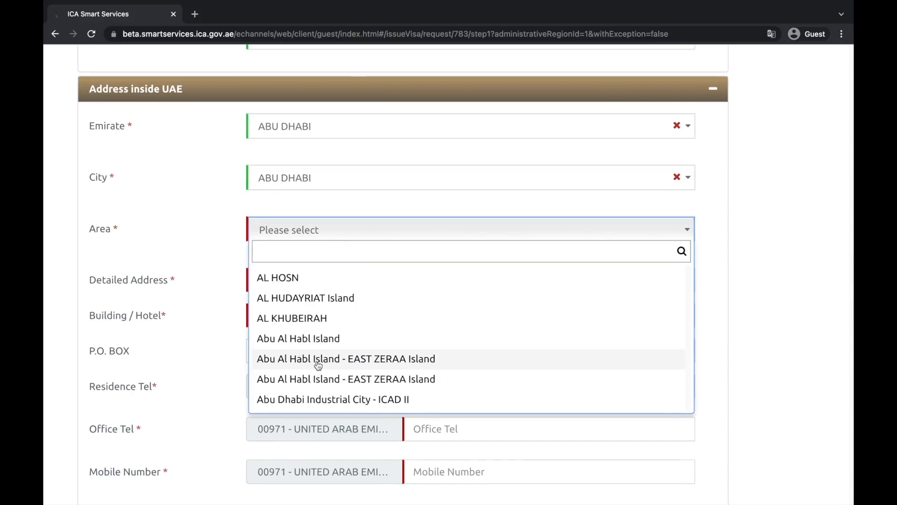
scroll(318, 365, "down", 5)
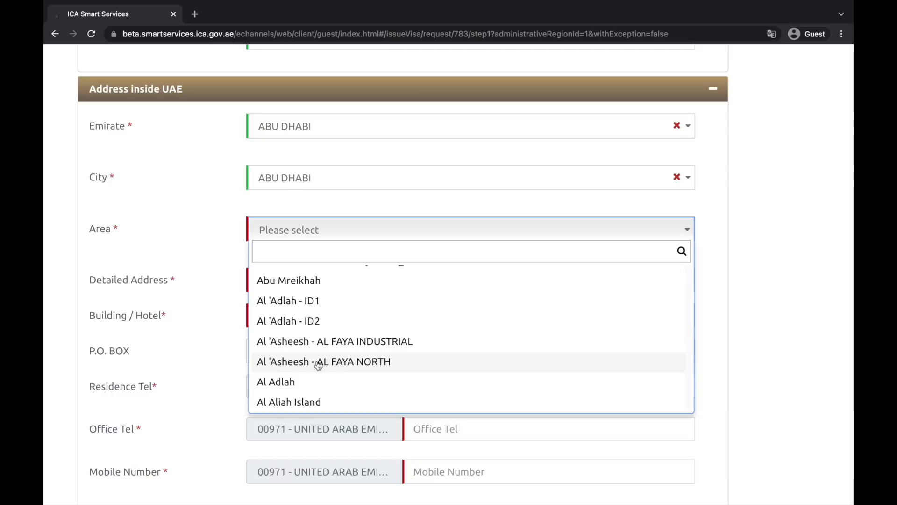
left_click(323, 398)
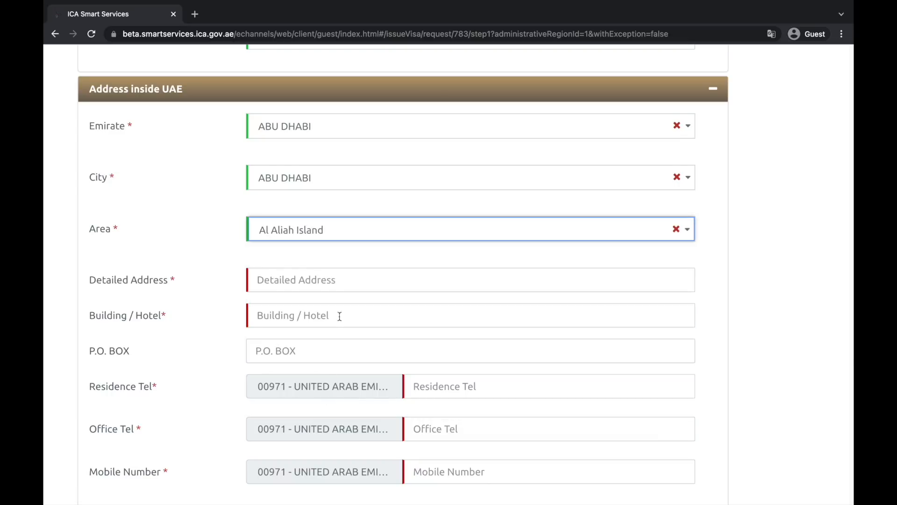
scroll(344, 313, "down", 1)
Fill in the street address under Detailed Address and the building number under Building / Hotel
left_click(387, 231)
type("1234,")
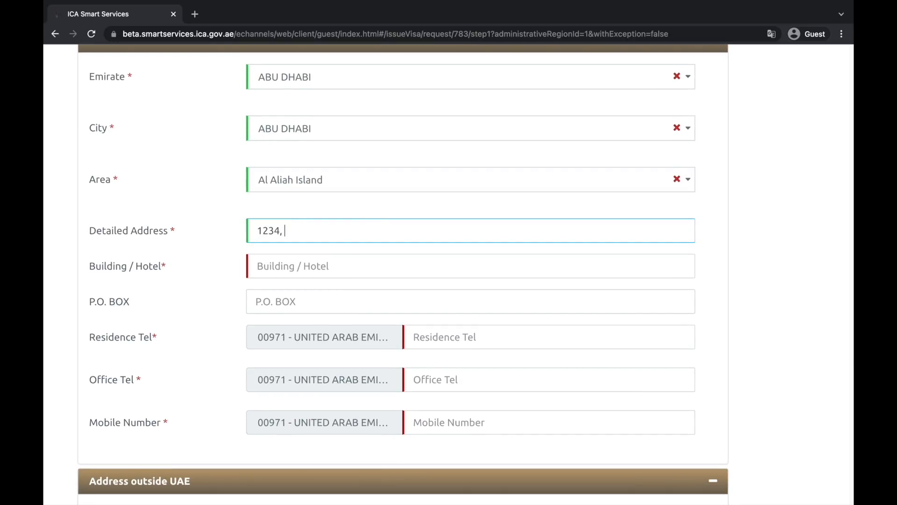
type(" abu dhabi")
key("Tab")
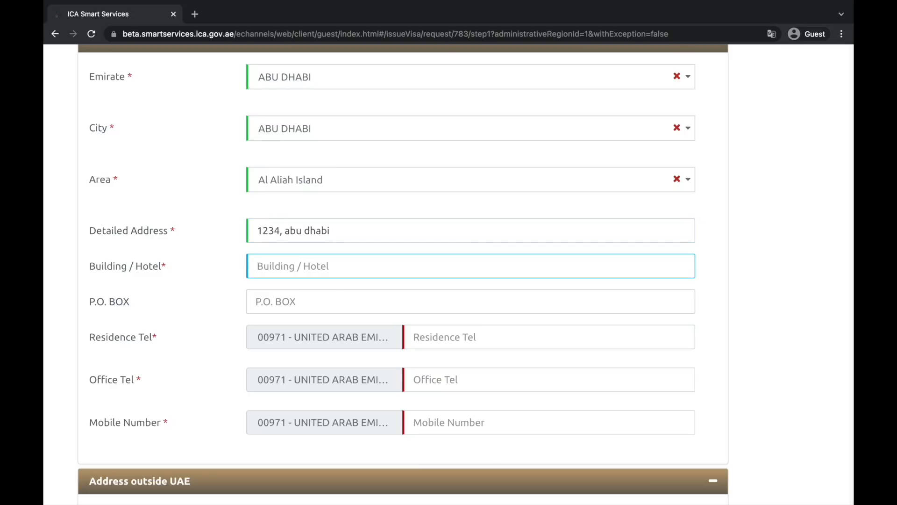
type("2334")
scroll(448, 317, "down", 1)
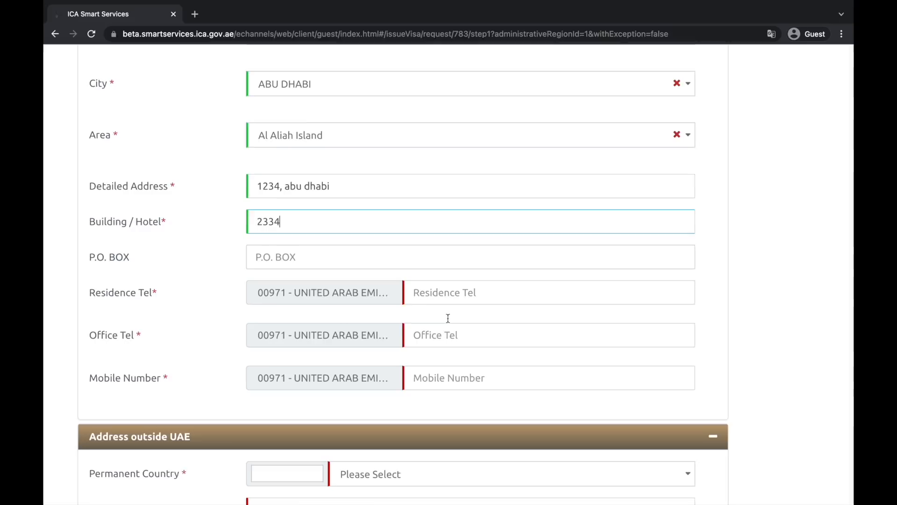
left_click(501, 292)
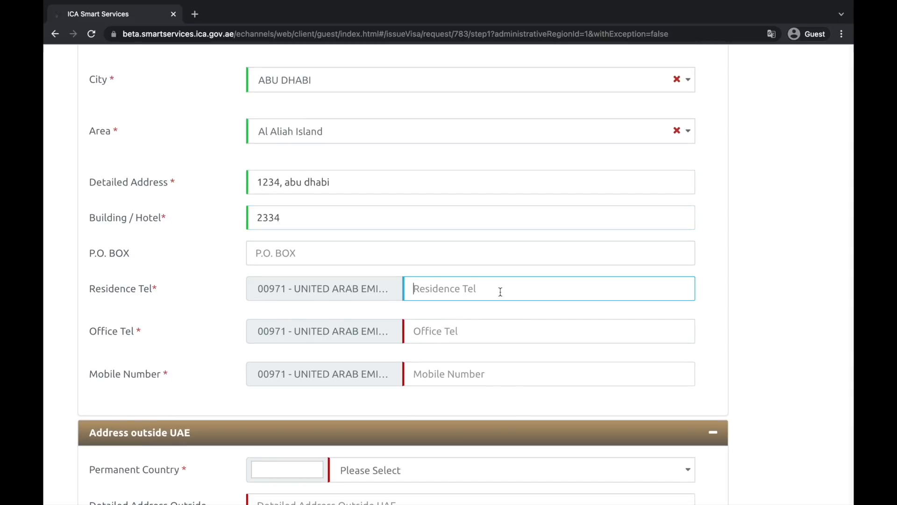
Enter the UAE residence and office telephone numbers
scroll(500, 292, "down", 1)
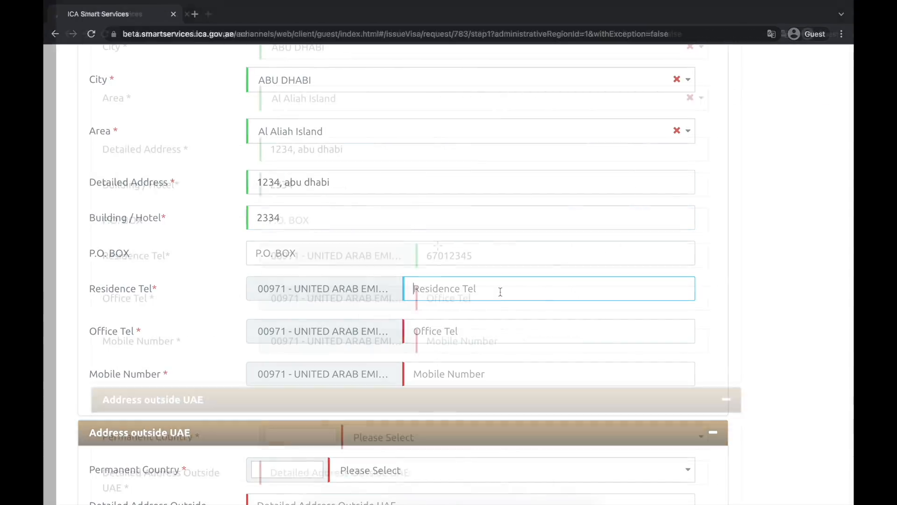
type("67012345")
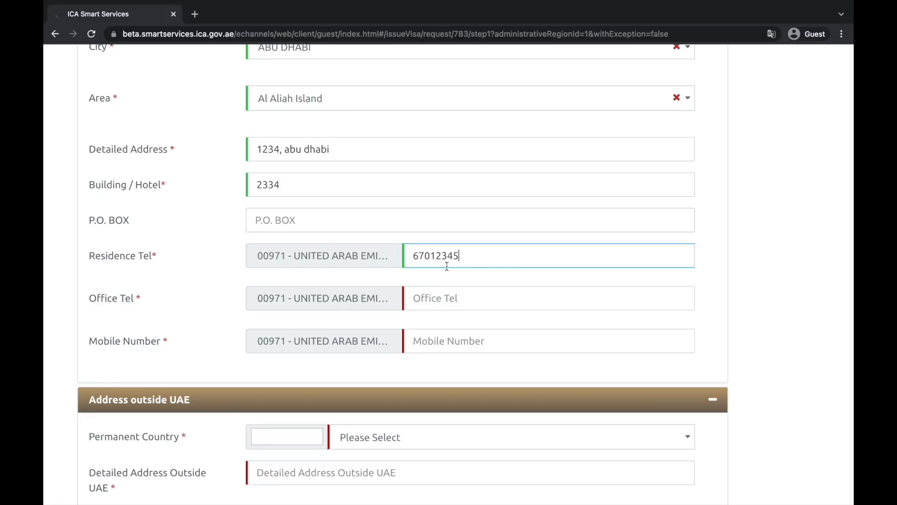
left_click(448, 303)
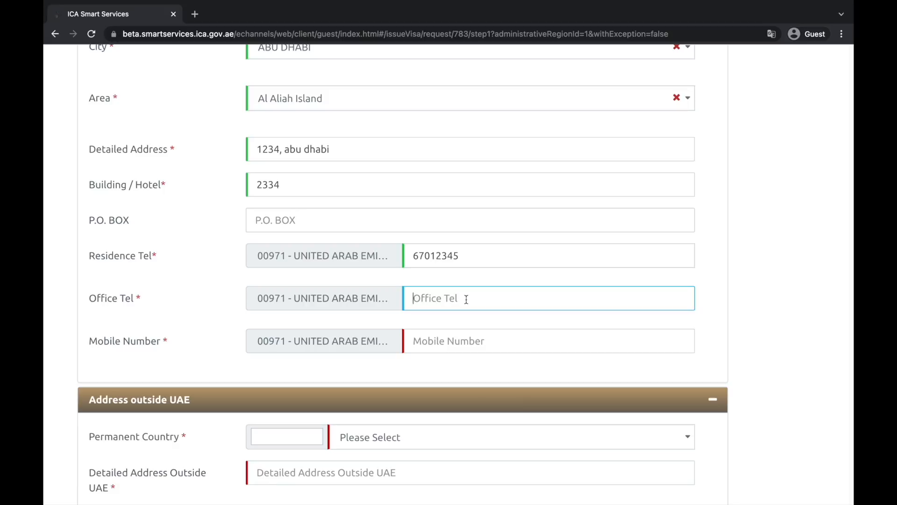
left_click(463, 303)
type("45012345")
Enter the mobile number and correct its last digit until it is accepted as valid
scroll(465, 344, "down", 2)
left_click(437, 278)
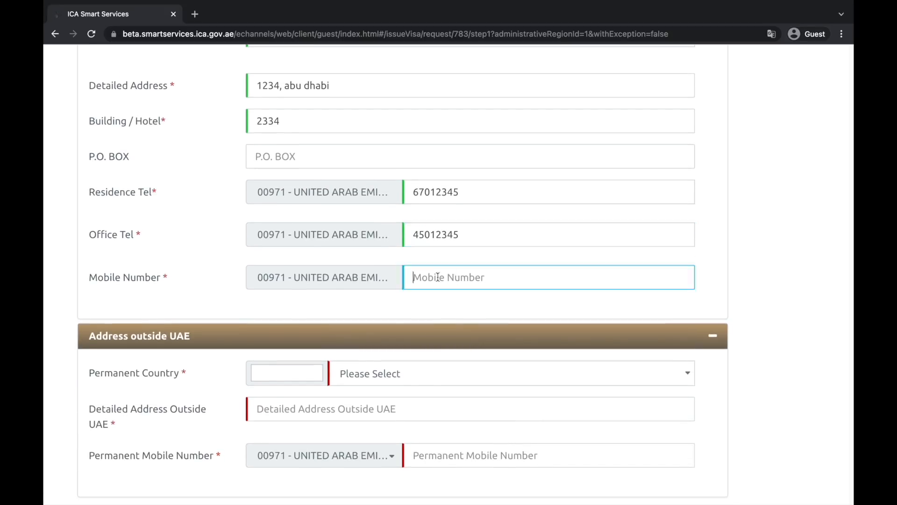
type("55")
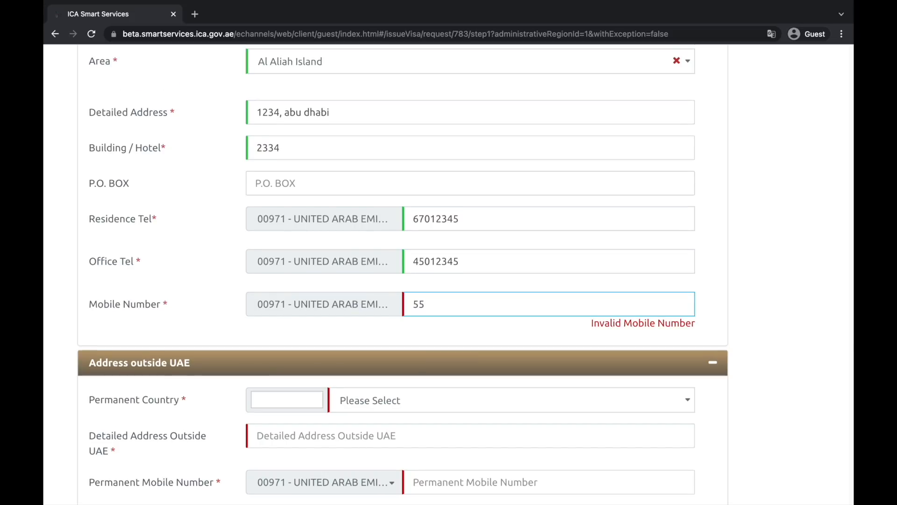
type("1234567")
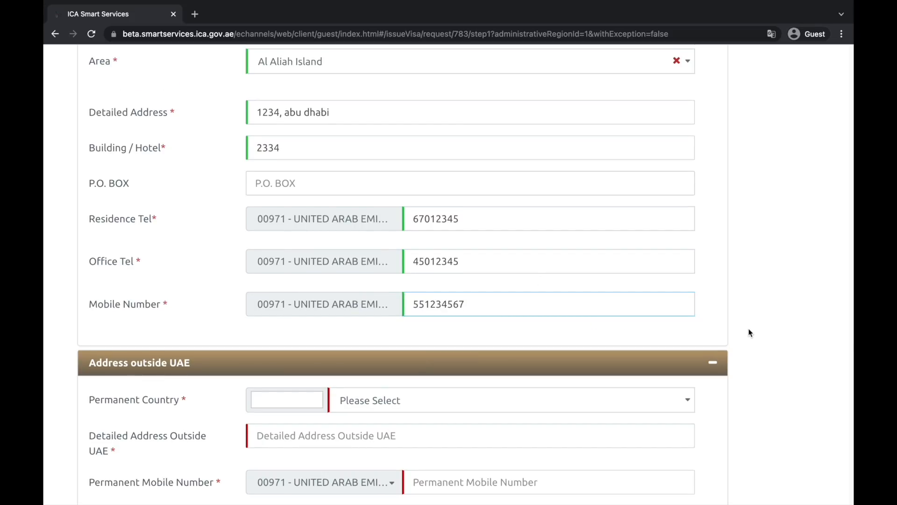
scroll(749, 332, "down", 3)
key("BackSpace")
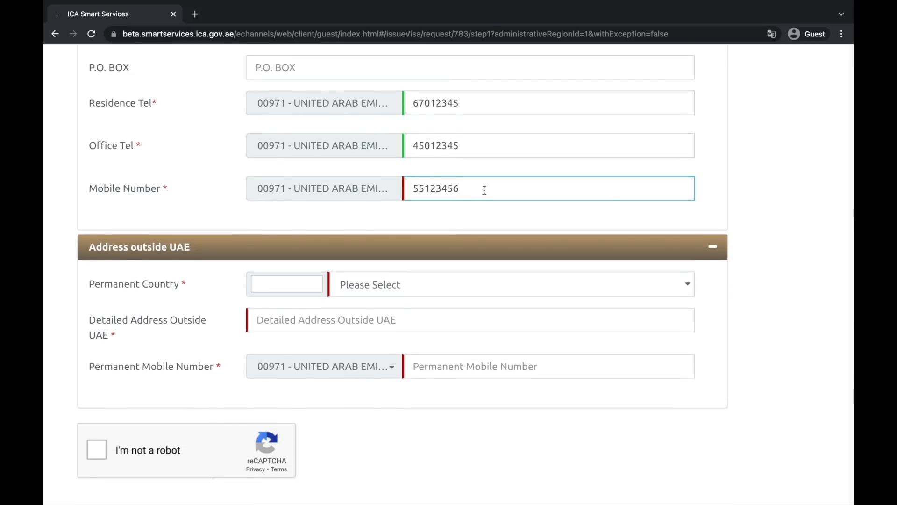
left_click(771, 219)
left_click(542, 193)
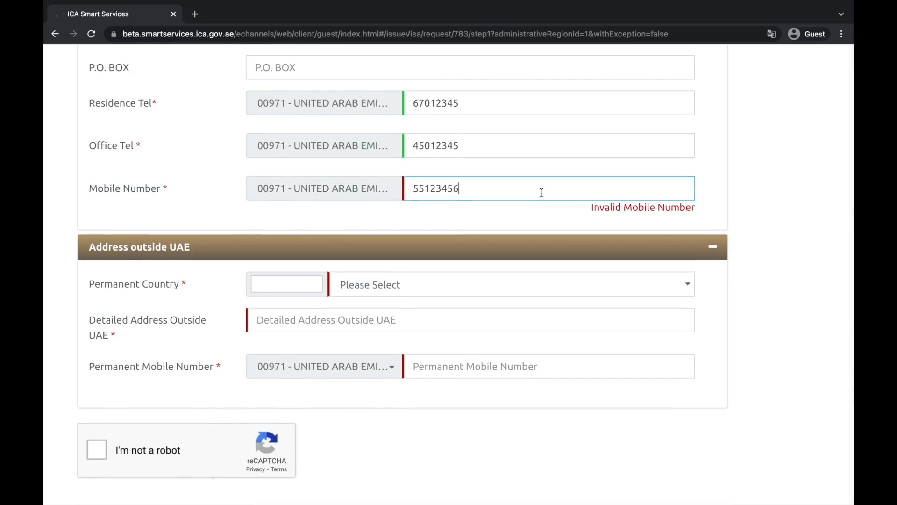
type("7")
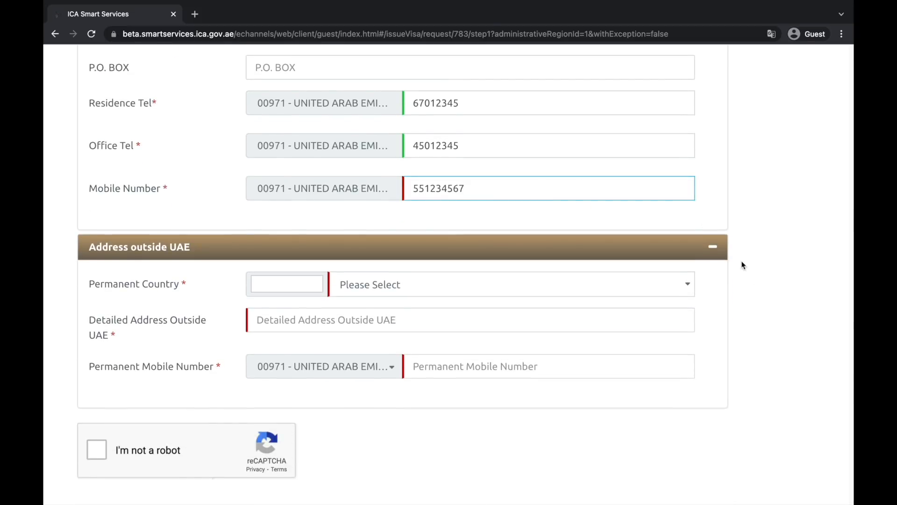
left_click(761, 292)
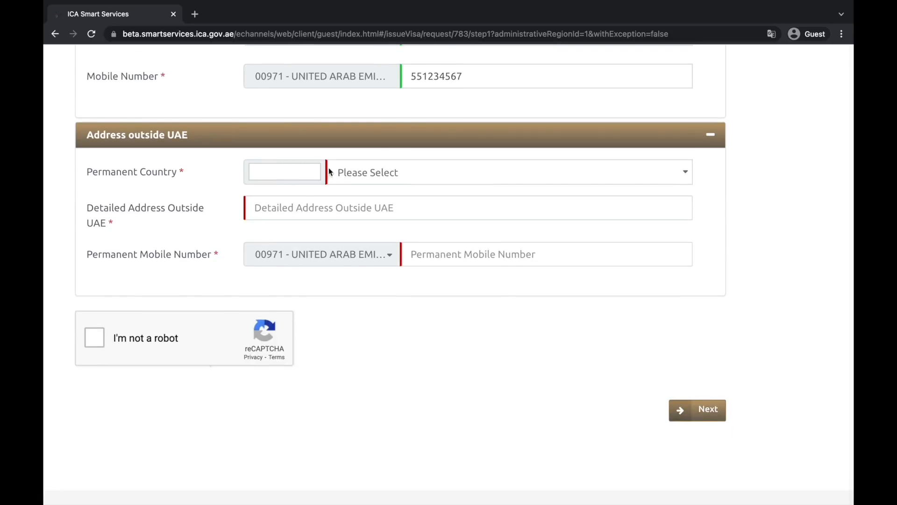
Set Permanent Country to INDIA and enter the Delhi address outside the UAE
left_click(406, 176)
type("idin")
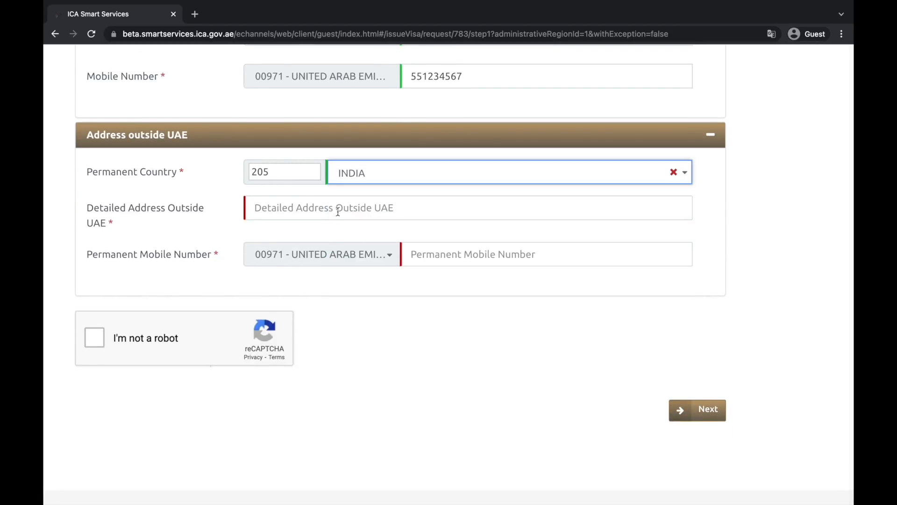
left_click(338, 210)
type("123, delhi")
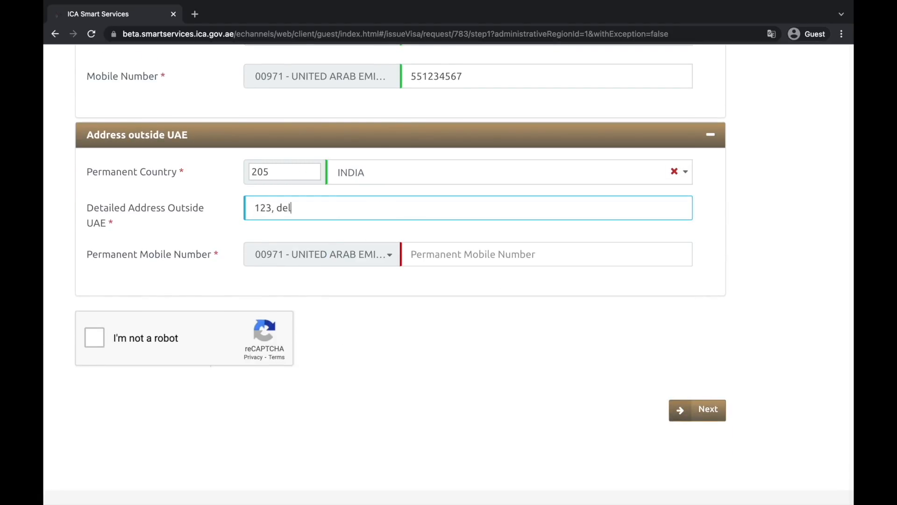
Choose the 0091 - INDIA dialling code and enter the permanent mobile number
left_click(354, 256)
type("india")
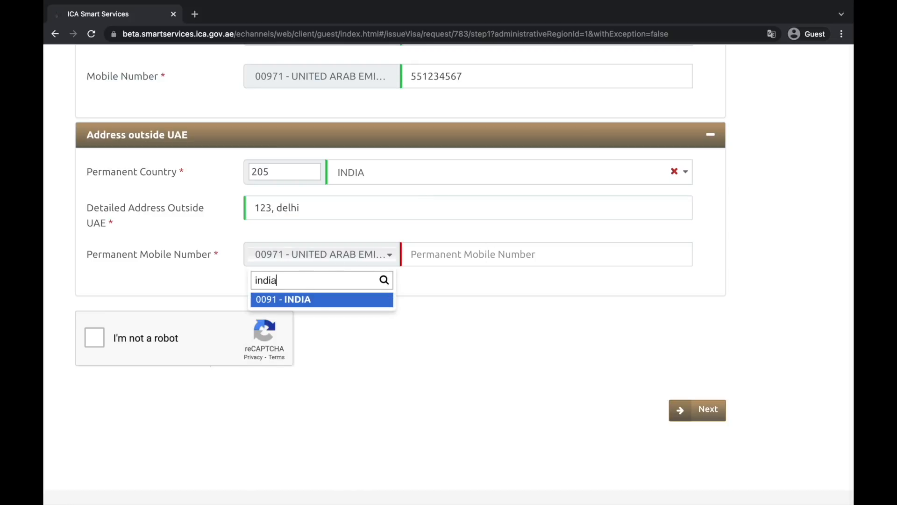
left_click(316, 302)
left_click(422, 263)
Tick the reCAPTCHA box and complete the robot check
scroll(144, 355, "down", 2)
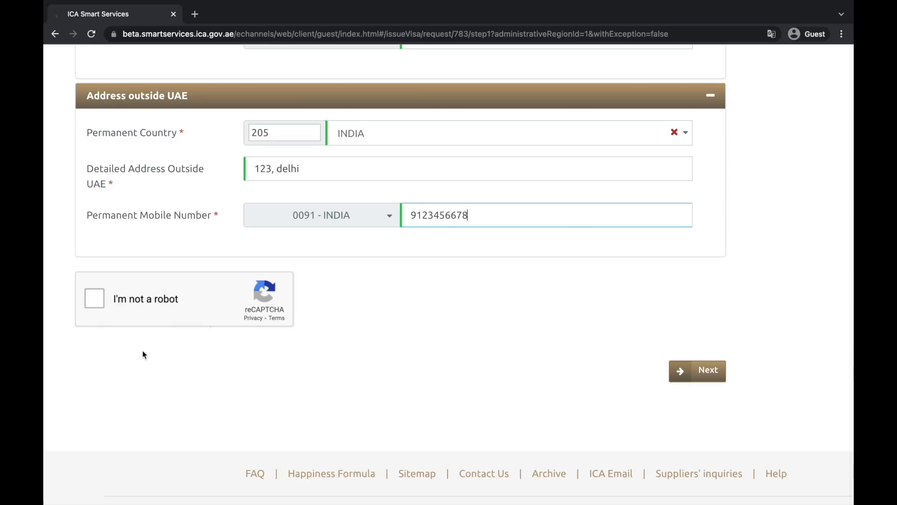
left_click(95, 307)
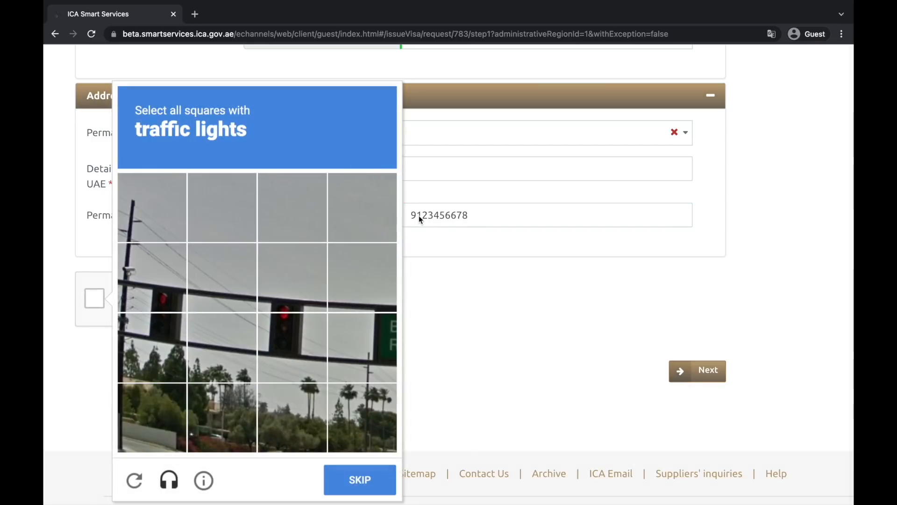
scroll(296, 339, "down", 2)
scroll(297, 341, "down", 3)
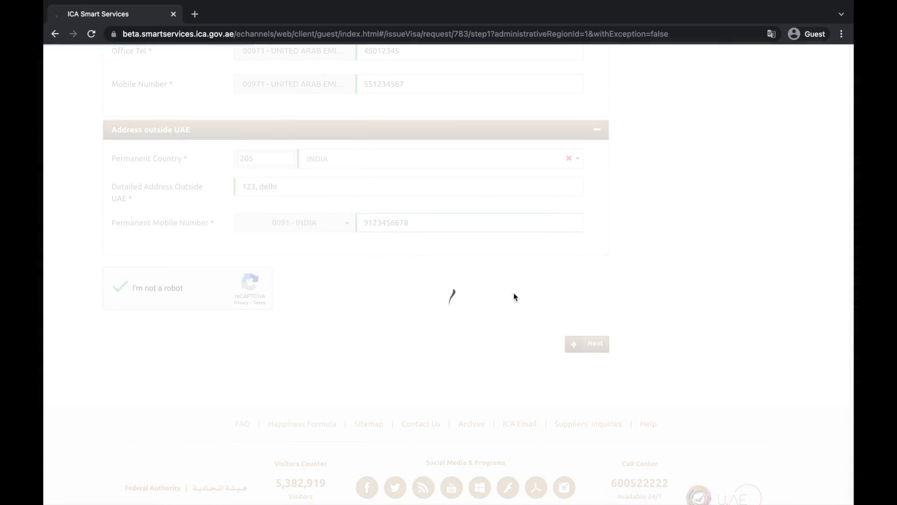
scroll(514, 292, "down", 5)
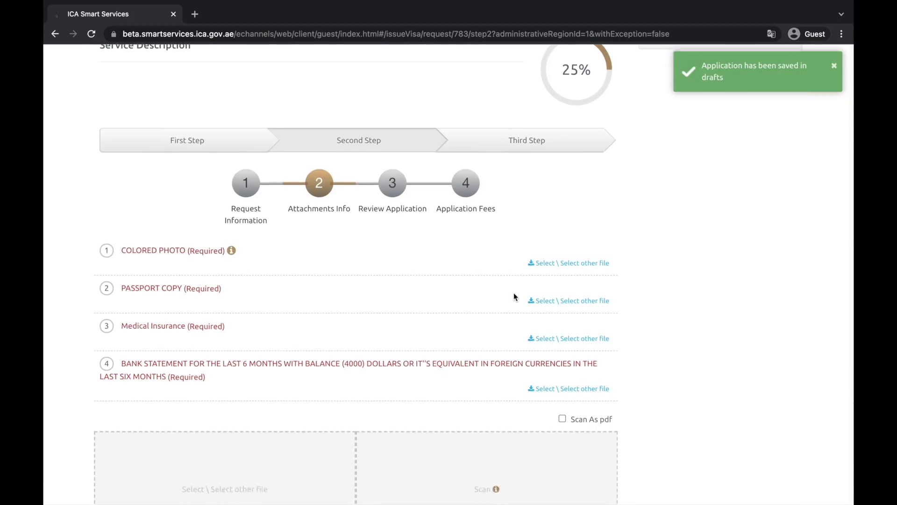
Review the attachments table with the colored photo, passport copy, medical insurance and bank statement uploads
scroll(481, 266, "up", 1)
scroll(480, 267, "down", 3)
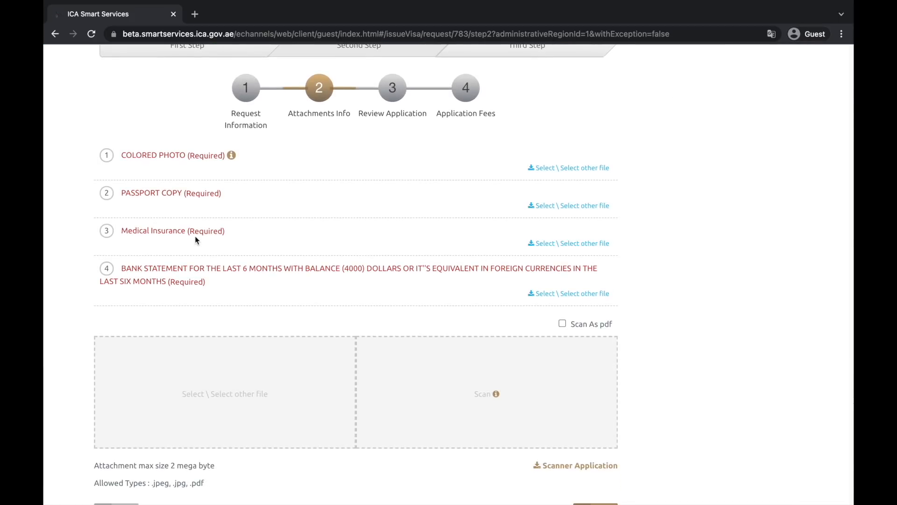
scroll(210, 301, "down", 1)
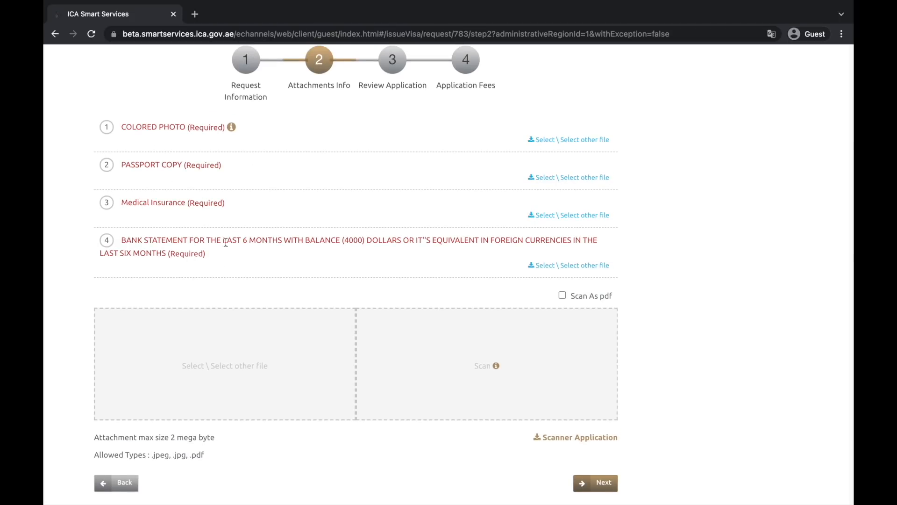
scroll(274, 257, "down", 1)
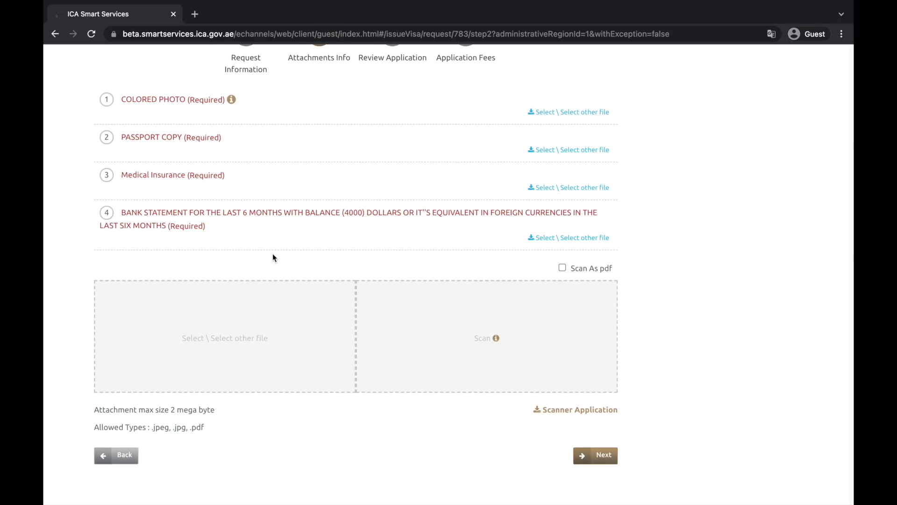
scroll(273, 254, "down", 5)
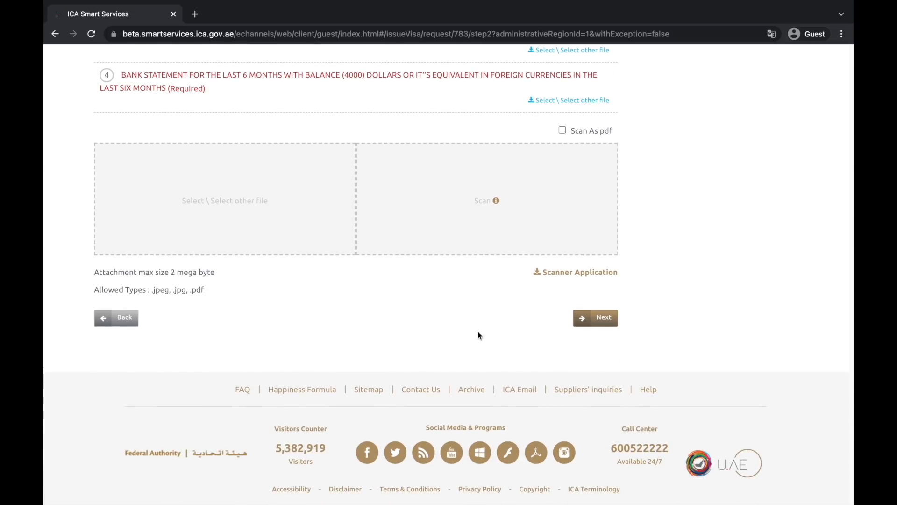
scroll(411, 350, "up", 7)
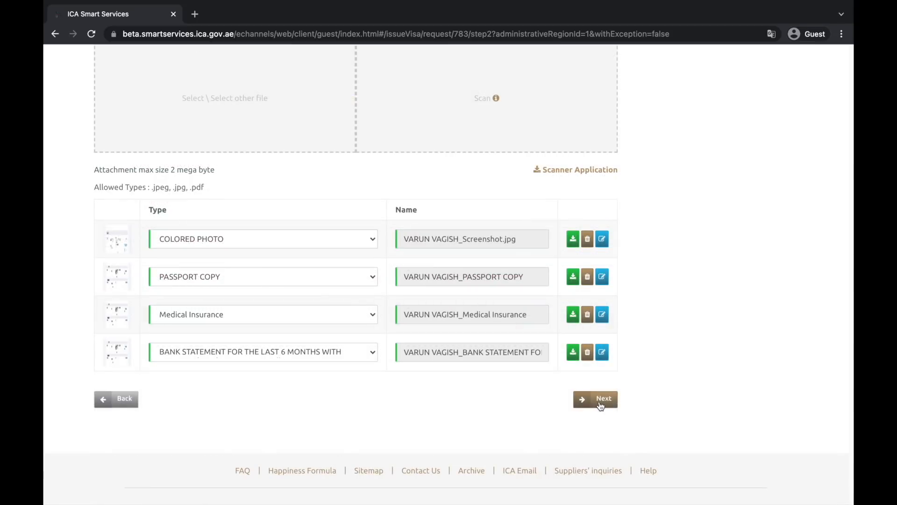
scroll(307, 201, "up", 1)
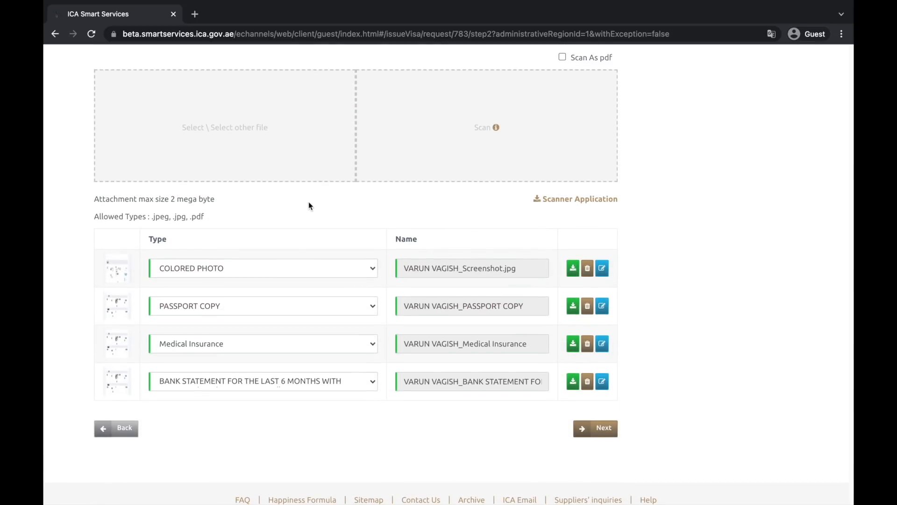
Continue from the attachments to the Review Application step and look through it
left_click(608, 430)
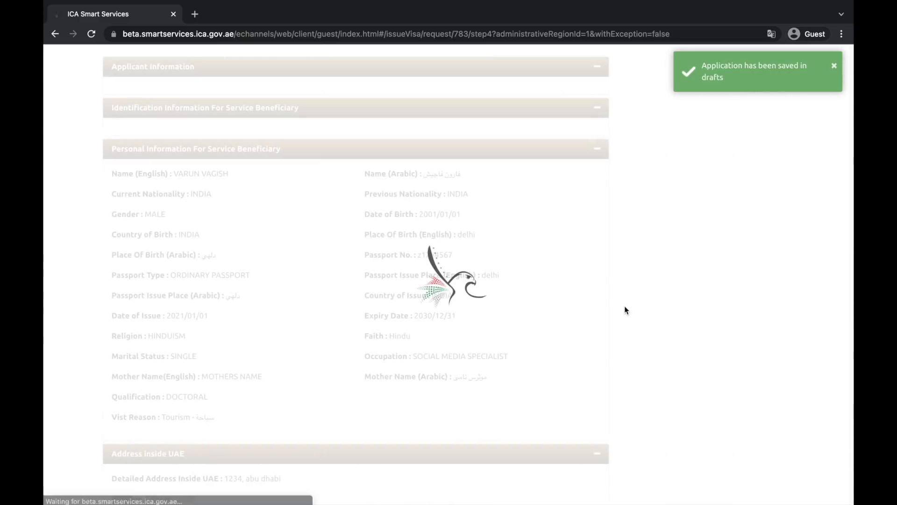
scroll(418, 244, "up", 4)
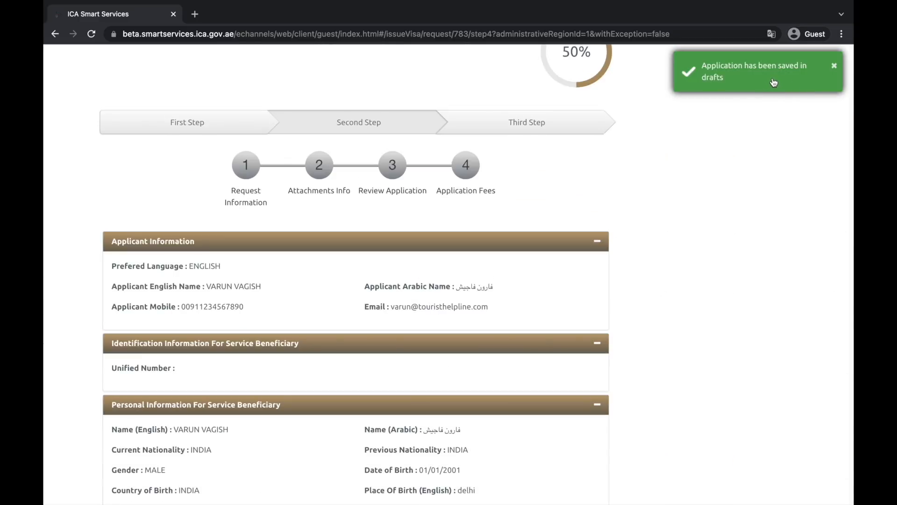
scroll(668, 247, "up", 1)
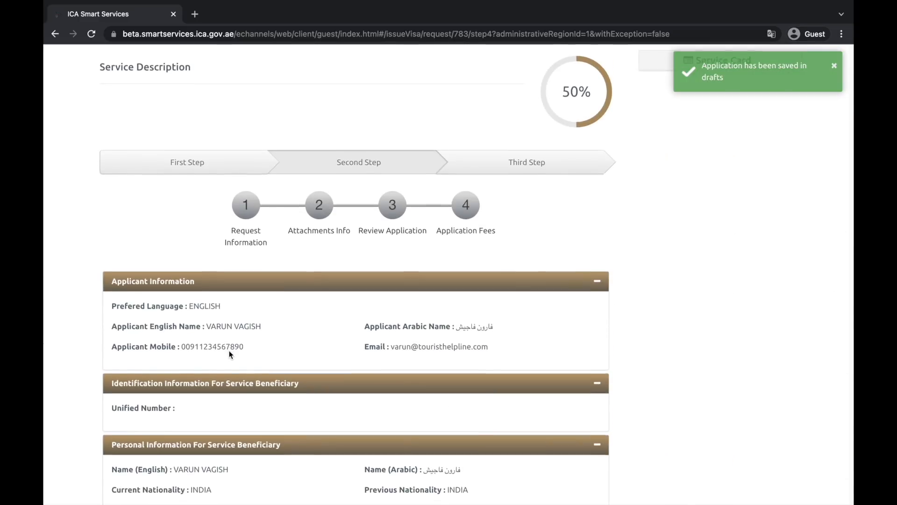
scroll(210, 327, "down", 1)
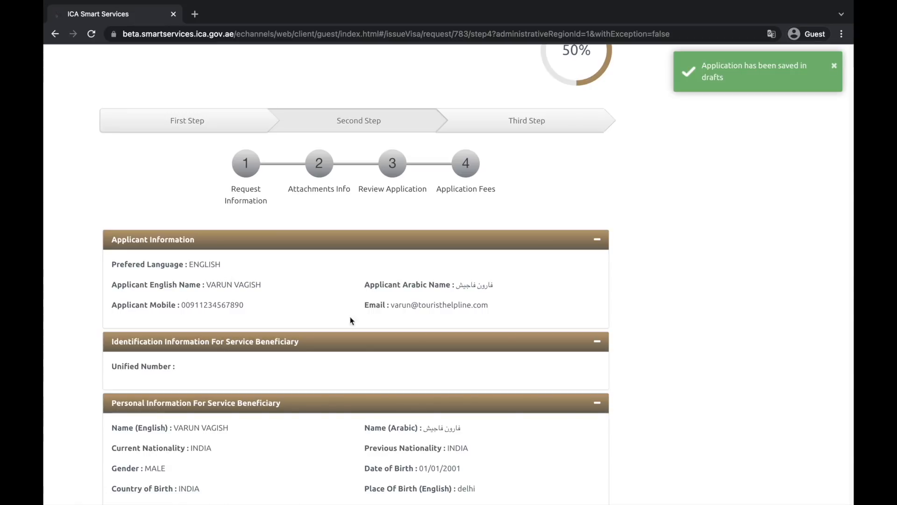
scroll(280, 356, "down", 4)
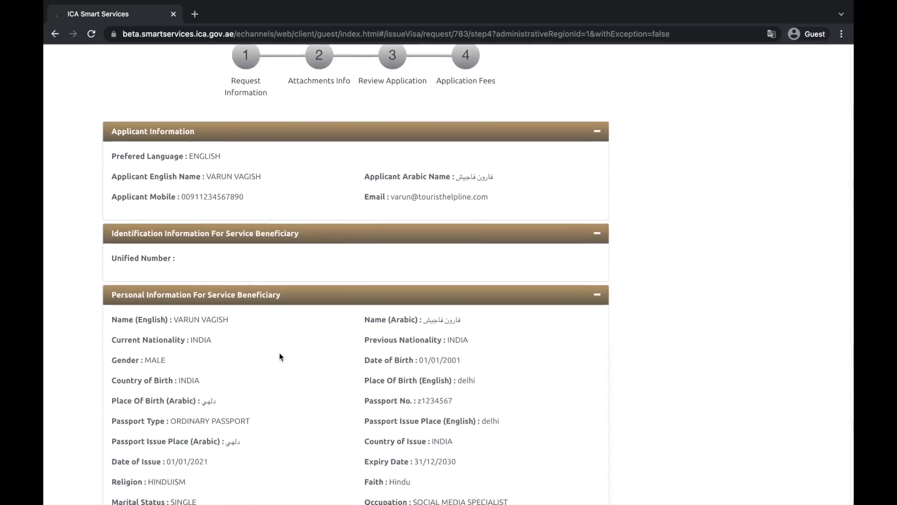
scroll(299, 323, "down", 2)
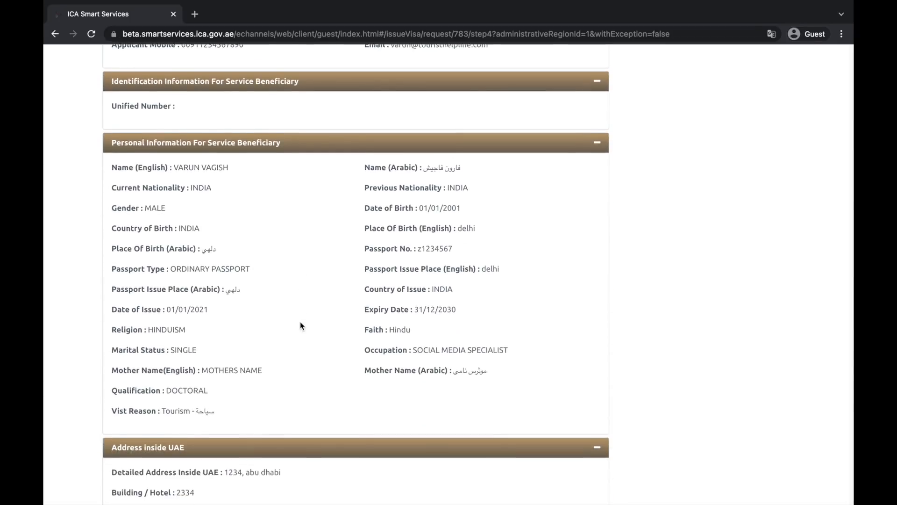
scroll(358, 339, "down", 2)
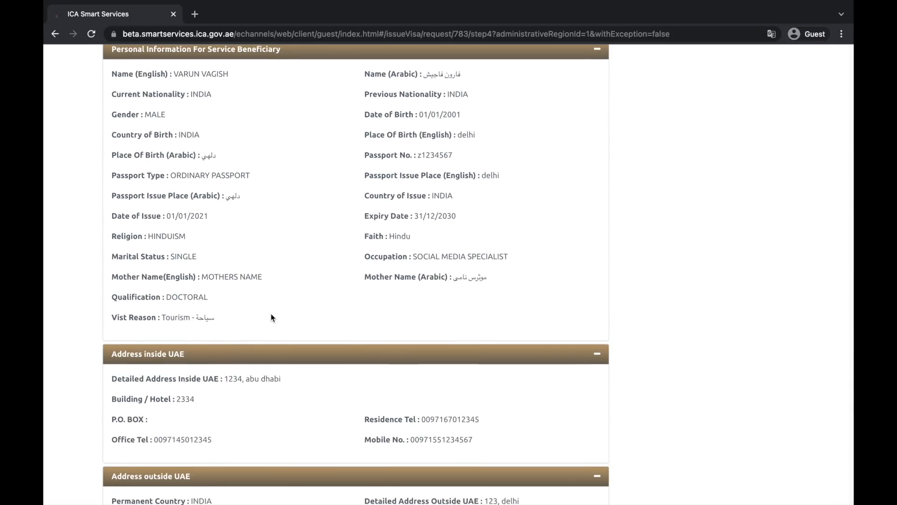
scroll(272, 315, "down", 5)
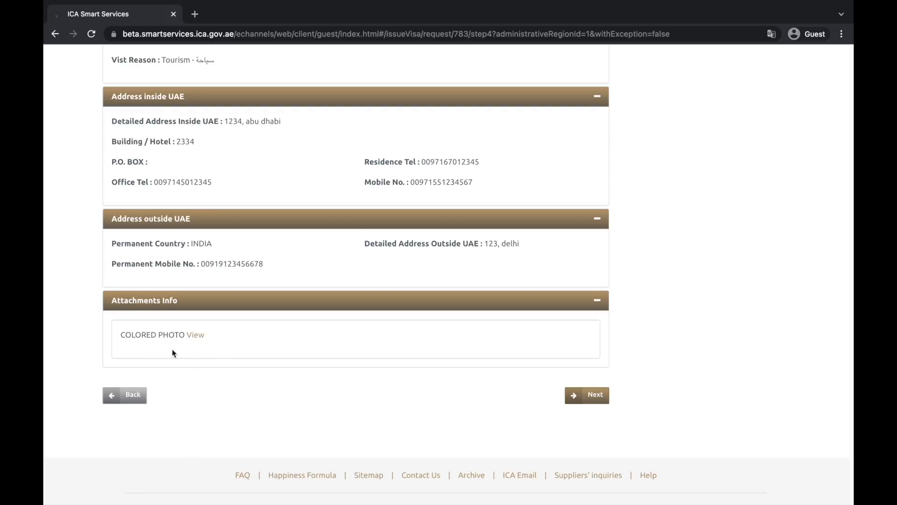
Return to the Attachments step and come back to the review to see all four attachments
left_click(140, 398)
scroll(341, 413, "down", 5)
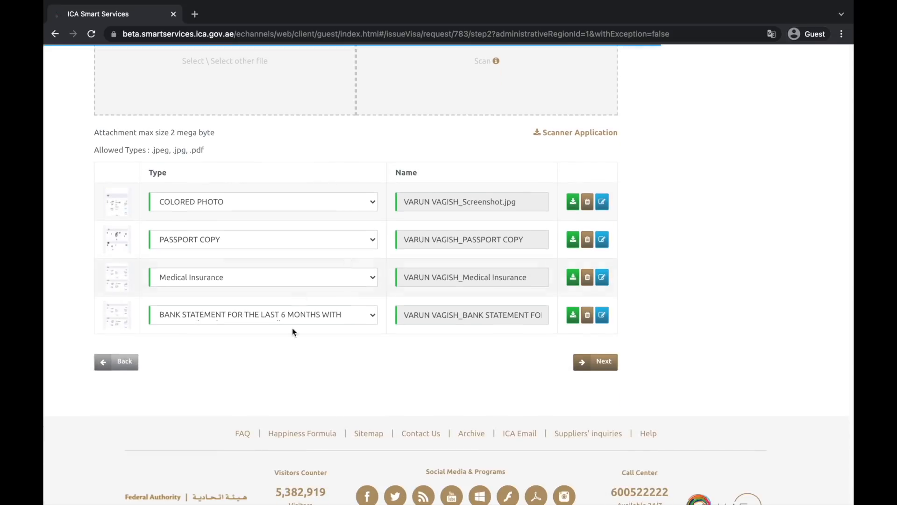
left_click(608, 363)
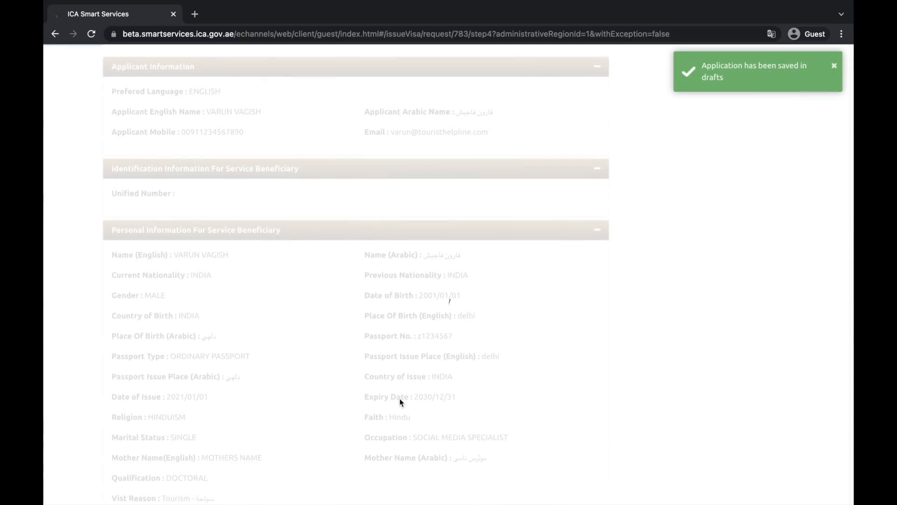
scroll(400, 402, "down", 7)
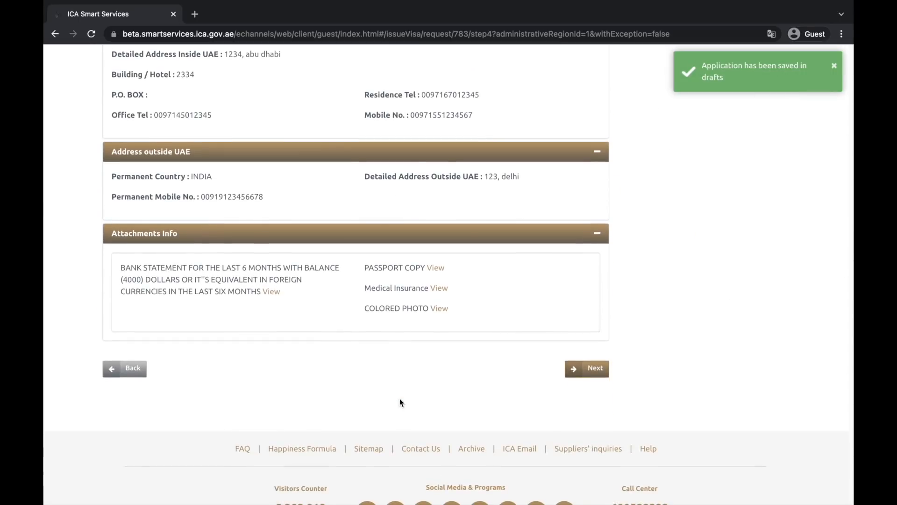
Accept the terms and conditions and pay the 660.29 AED total by Amwal credit card
left_click(596, 369)
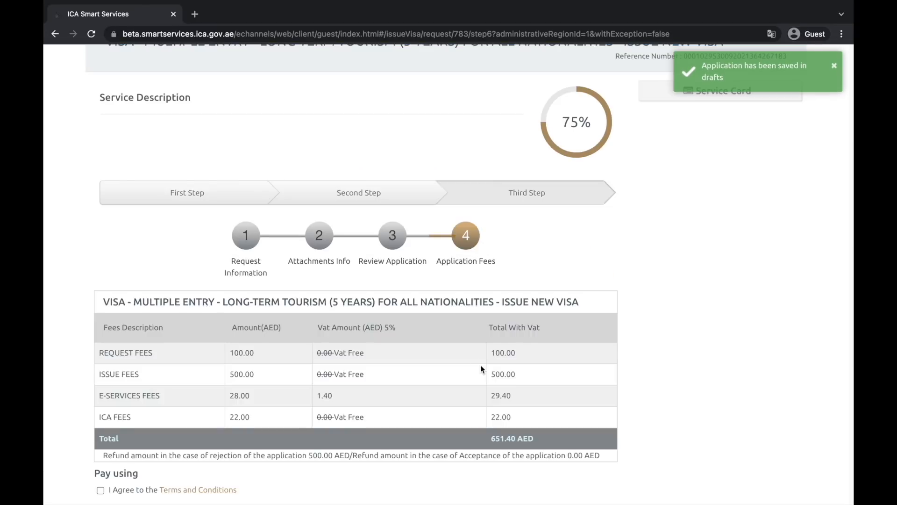
scroll(481, 366, "down", 3)
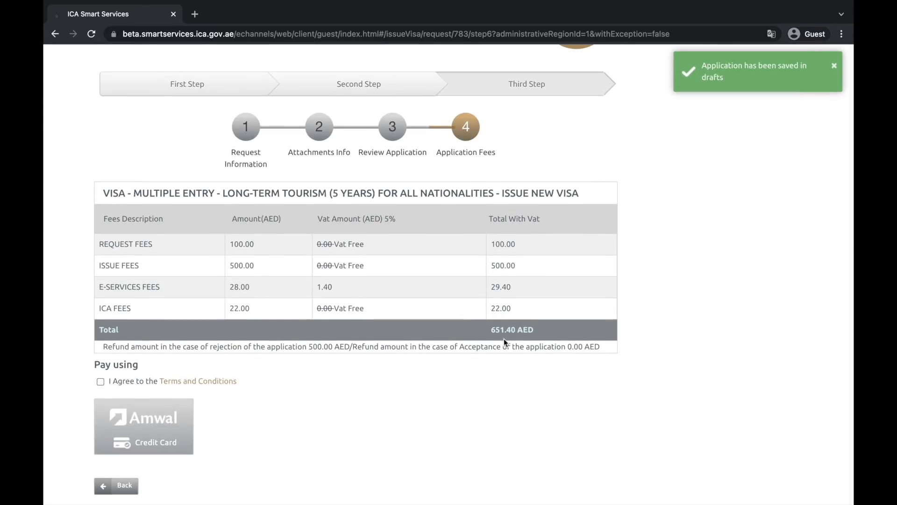
scroll(234, 367, "down", 2)
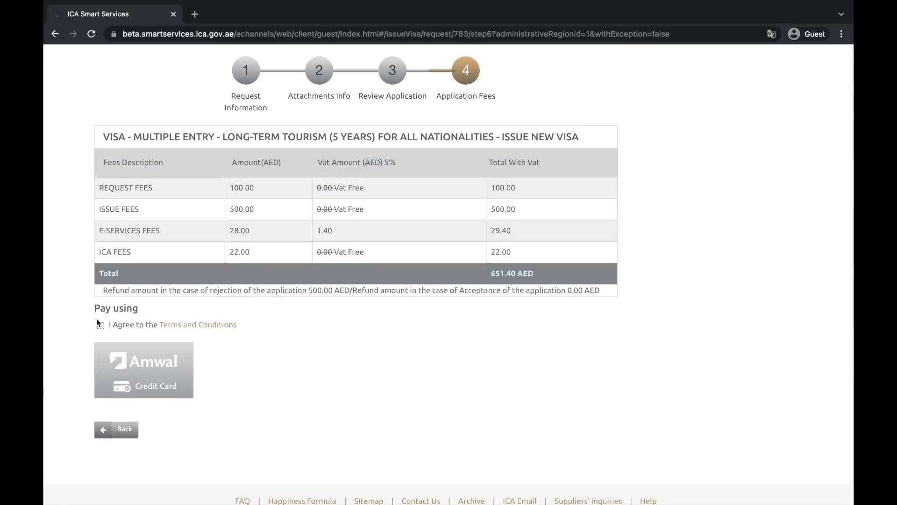
left_click(102, 327)
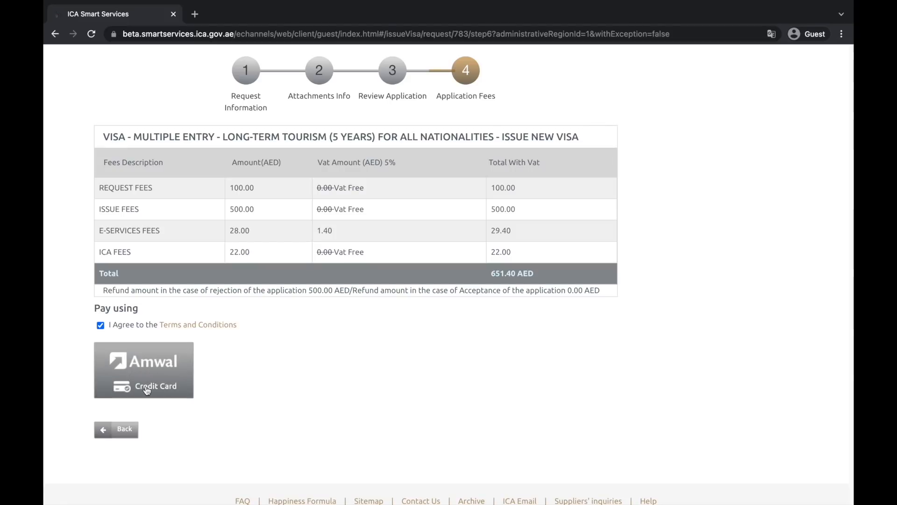
left_click(169, 372)
scroll(316, 365, "down", 3)
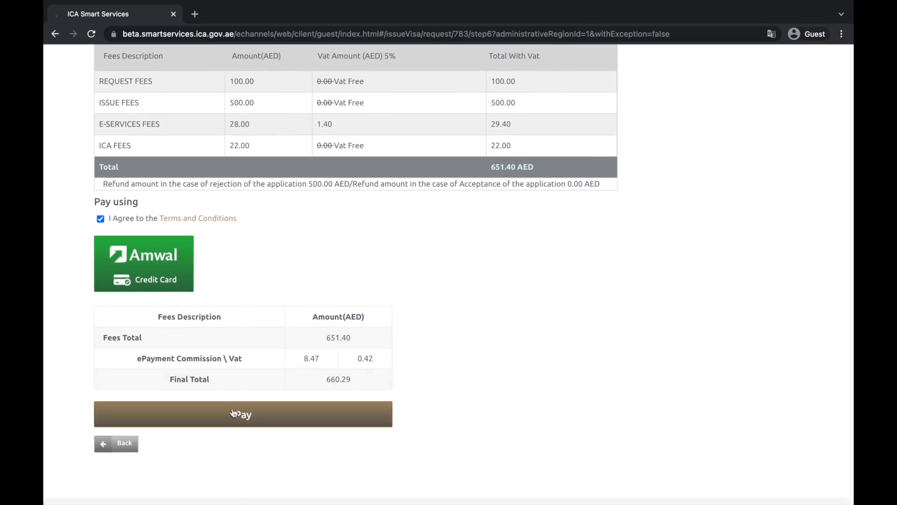
left_click(268, 423)
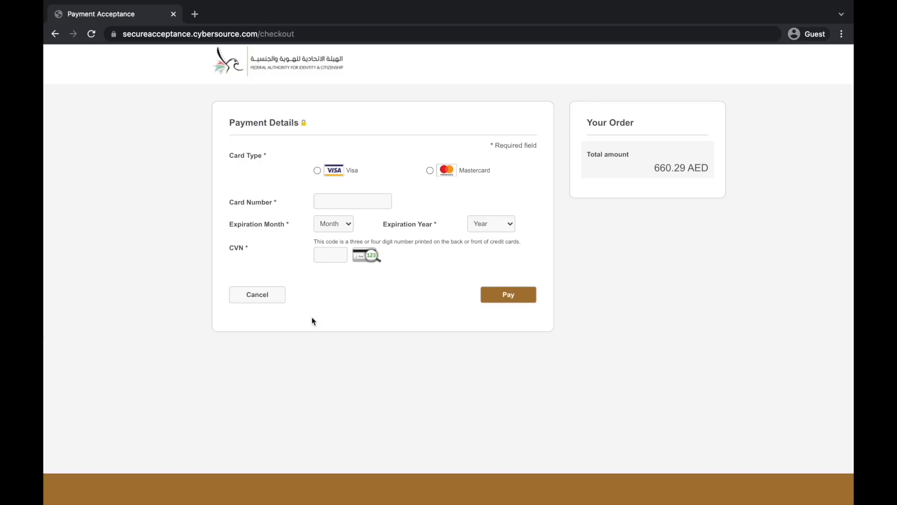
Cancel the CyberSource card payment order and confirm the cancellation
left_click(262, 293)
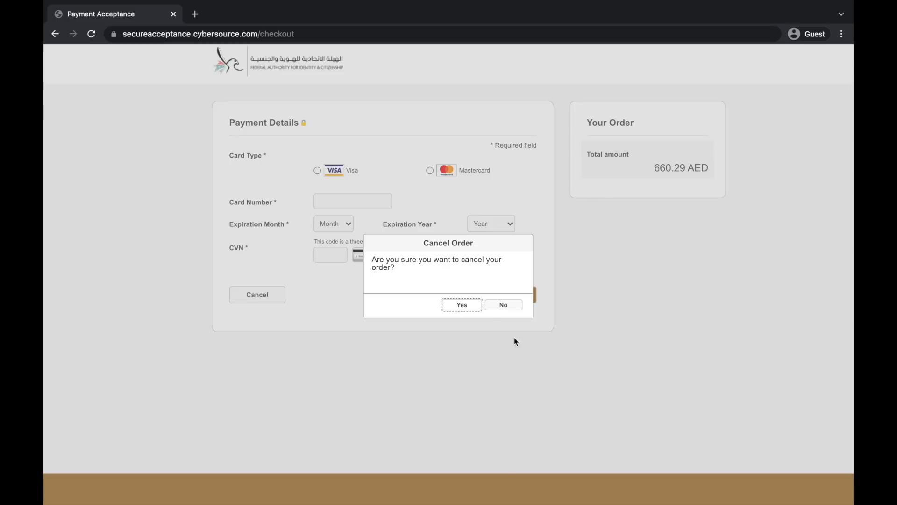
left_click(465, 309)
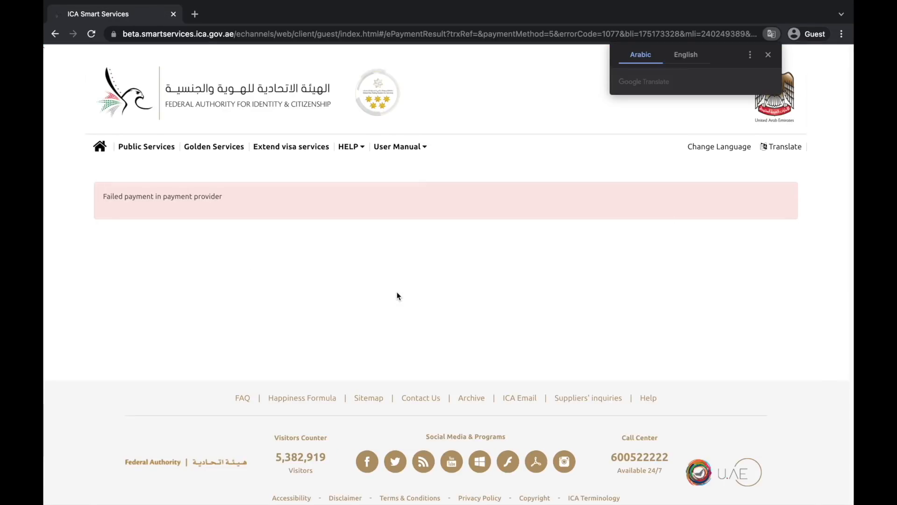
From Public Services, open Tracking for the long-term tourism visa and begin entering the request number
left_click(156, 155)
scroll(168, 238, "down", 2)
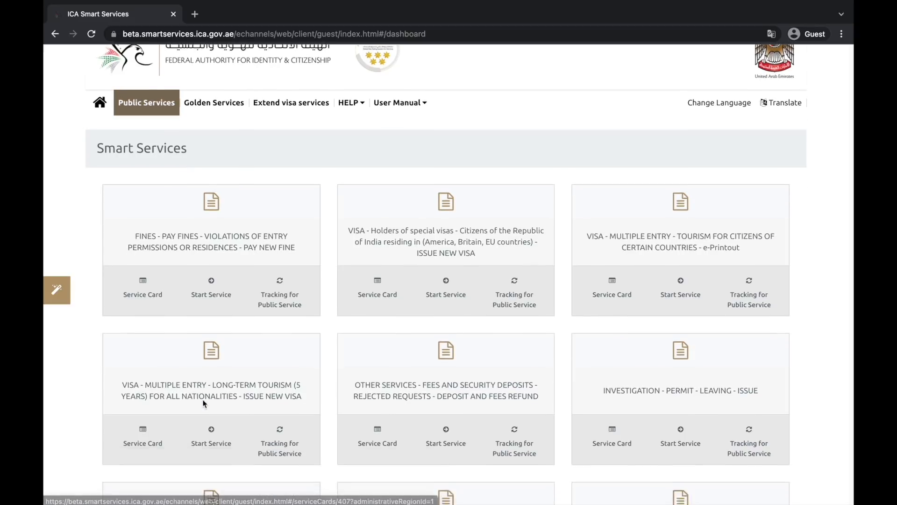
scroll(166, 235, "up", 2)
scroll(220, 358, "down", 2)
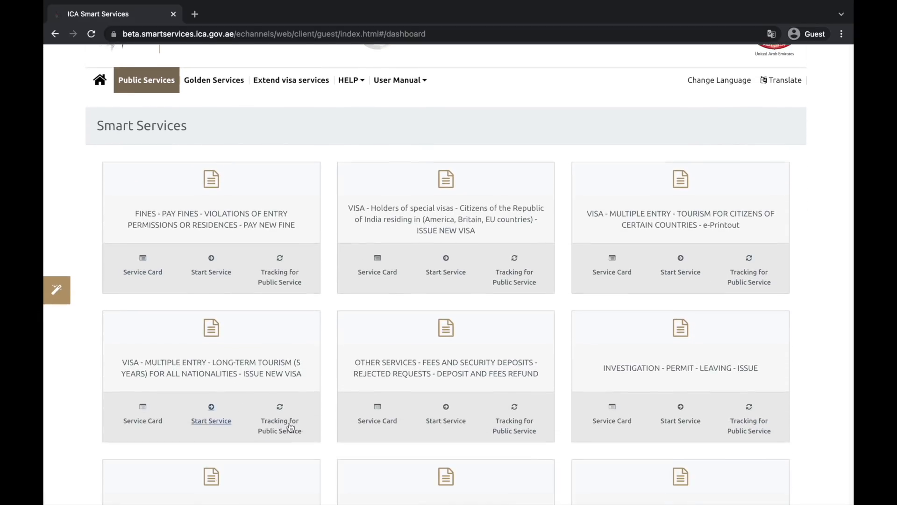
left_click(291, 433)
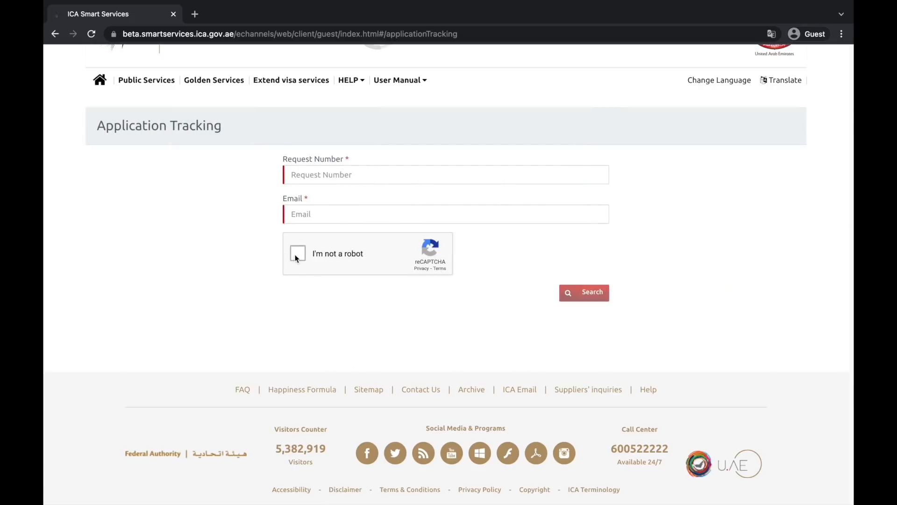
left_click(346, 175)
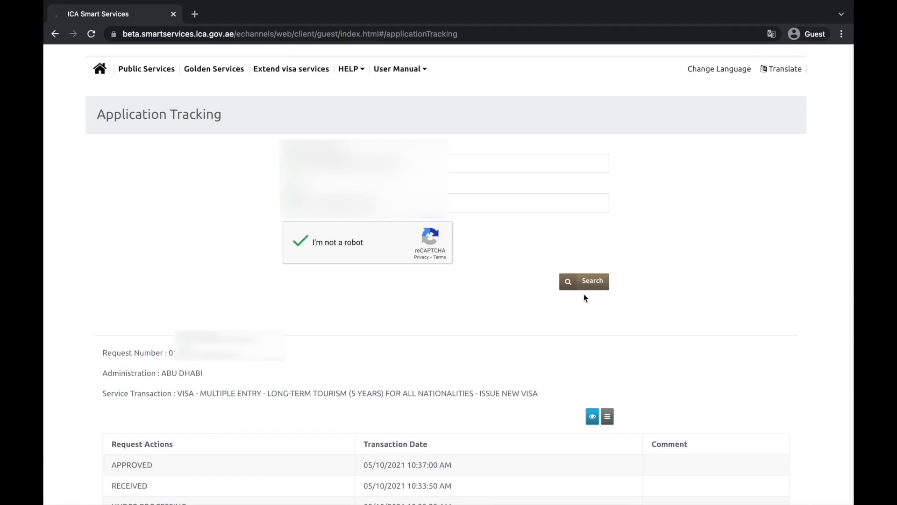
Download the request's 'Print Electronic Visa With Rules' PDF and open the downloaded file
scroll(561, 304, "down", 3)
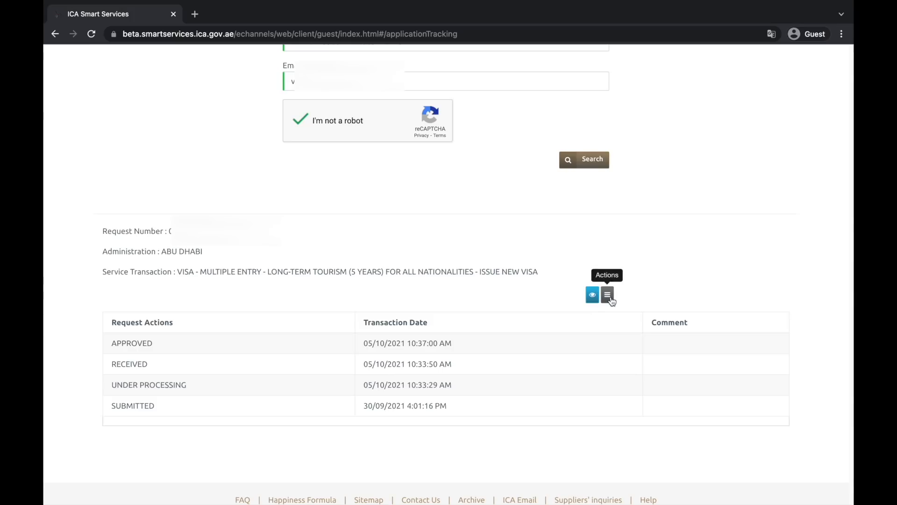
left_click(610, 299)
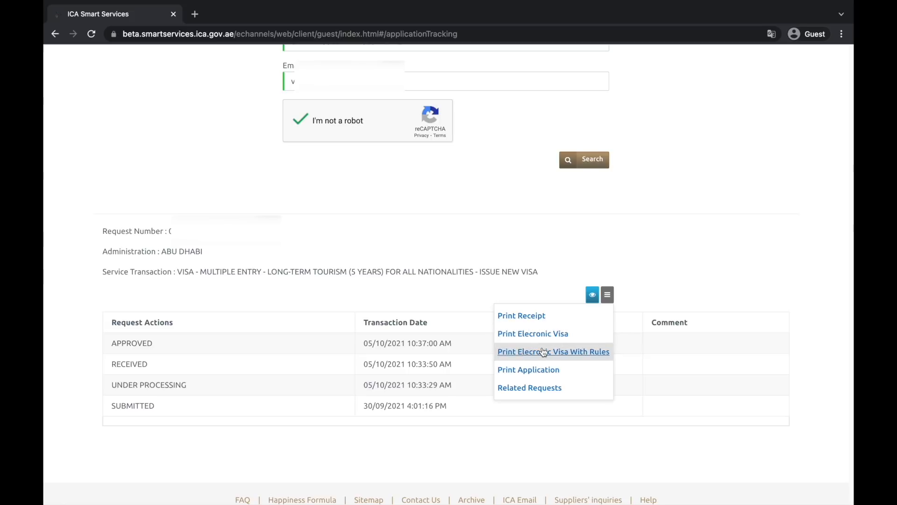
left_click(571, 352)
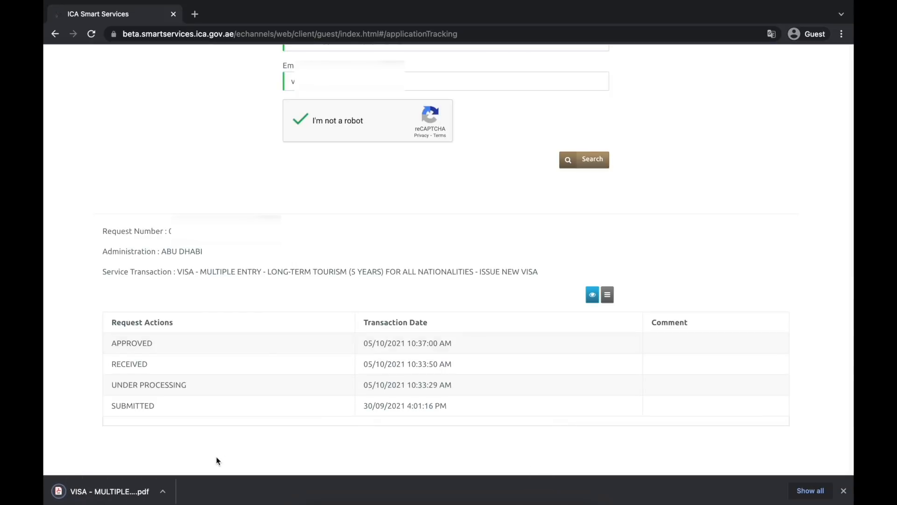
left_click(132, 496)
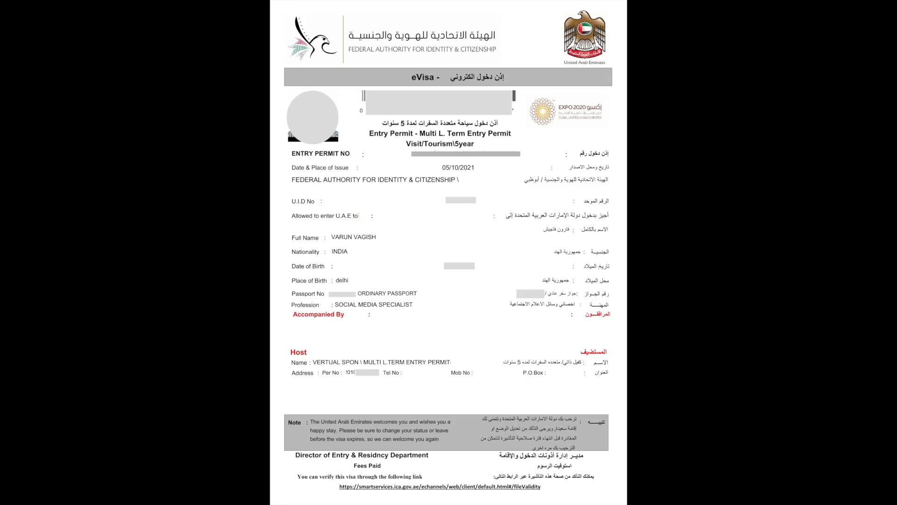